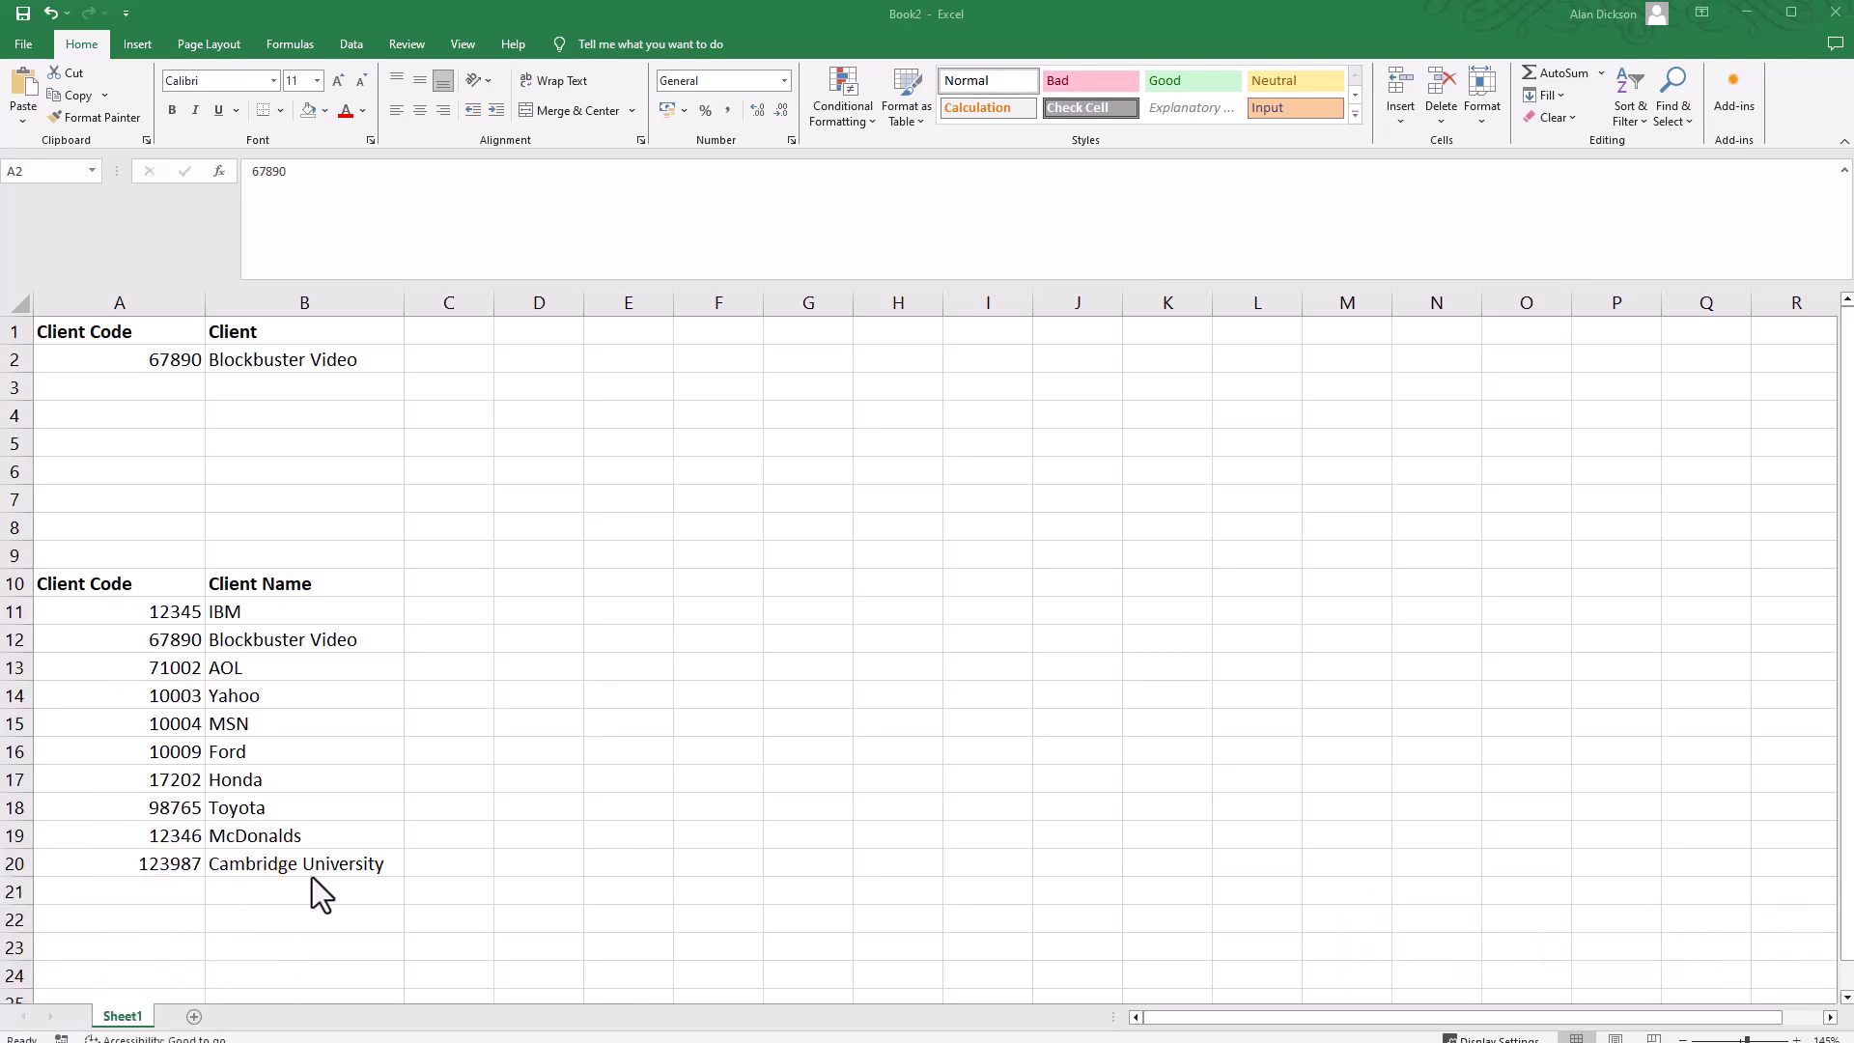
Highlight the client codes in A11:A19 and the client names in column B
left_click_drag(154, 611, 154, 847)
left_click_drag(256, 614, 255, 863)
key("Left")
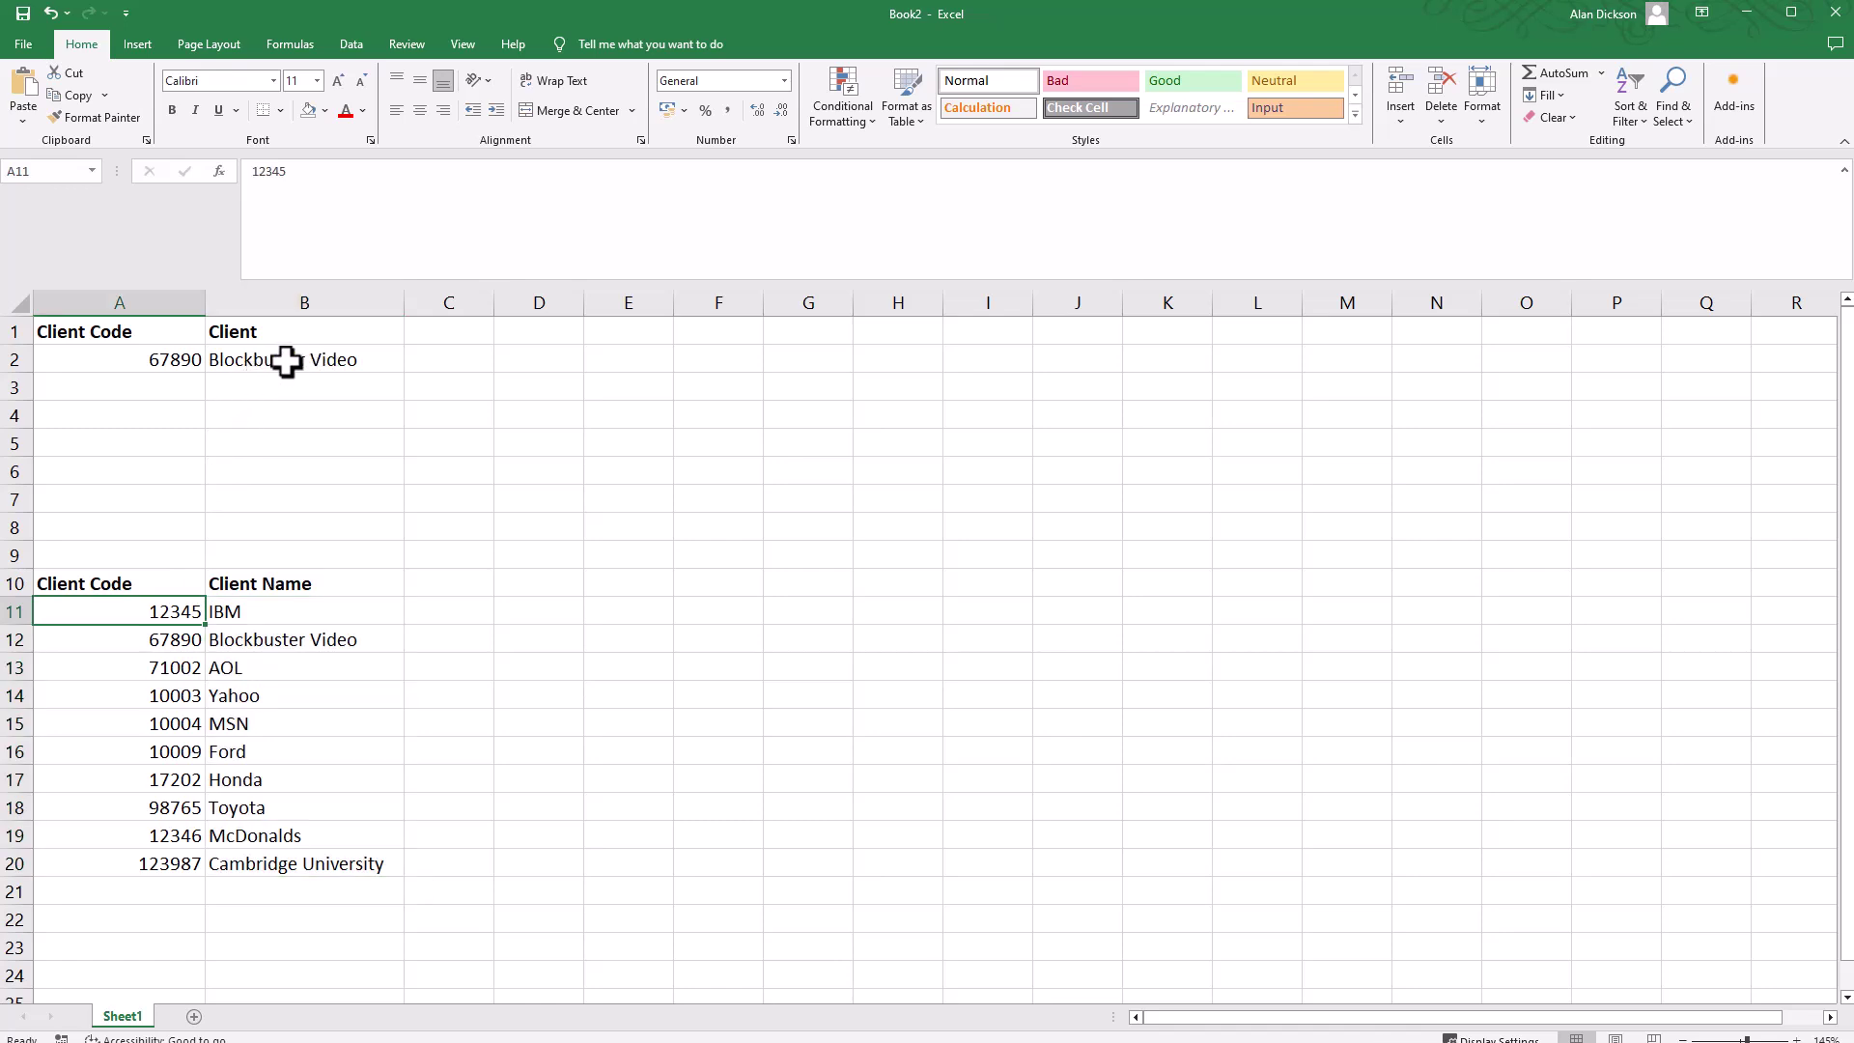
left_click(122, 357)
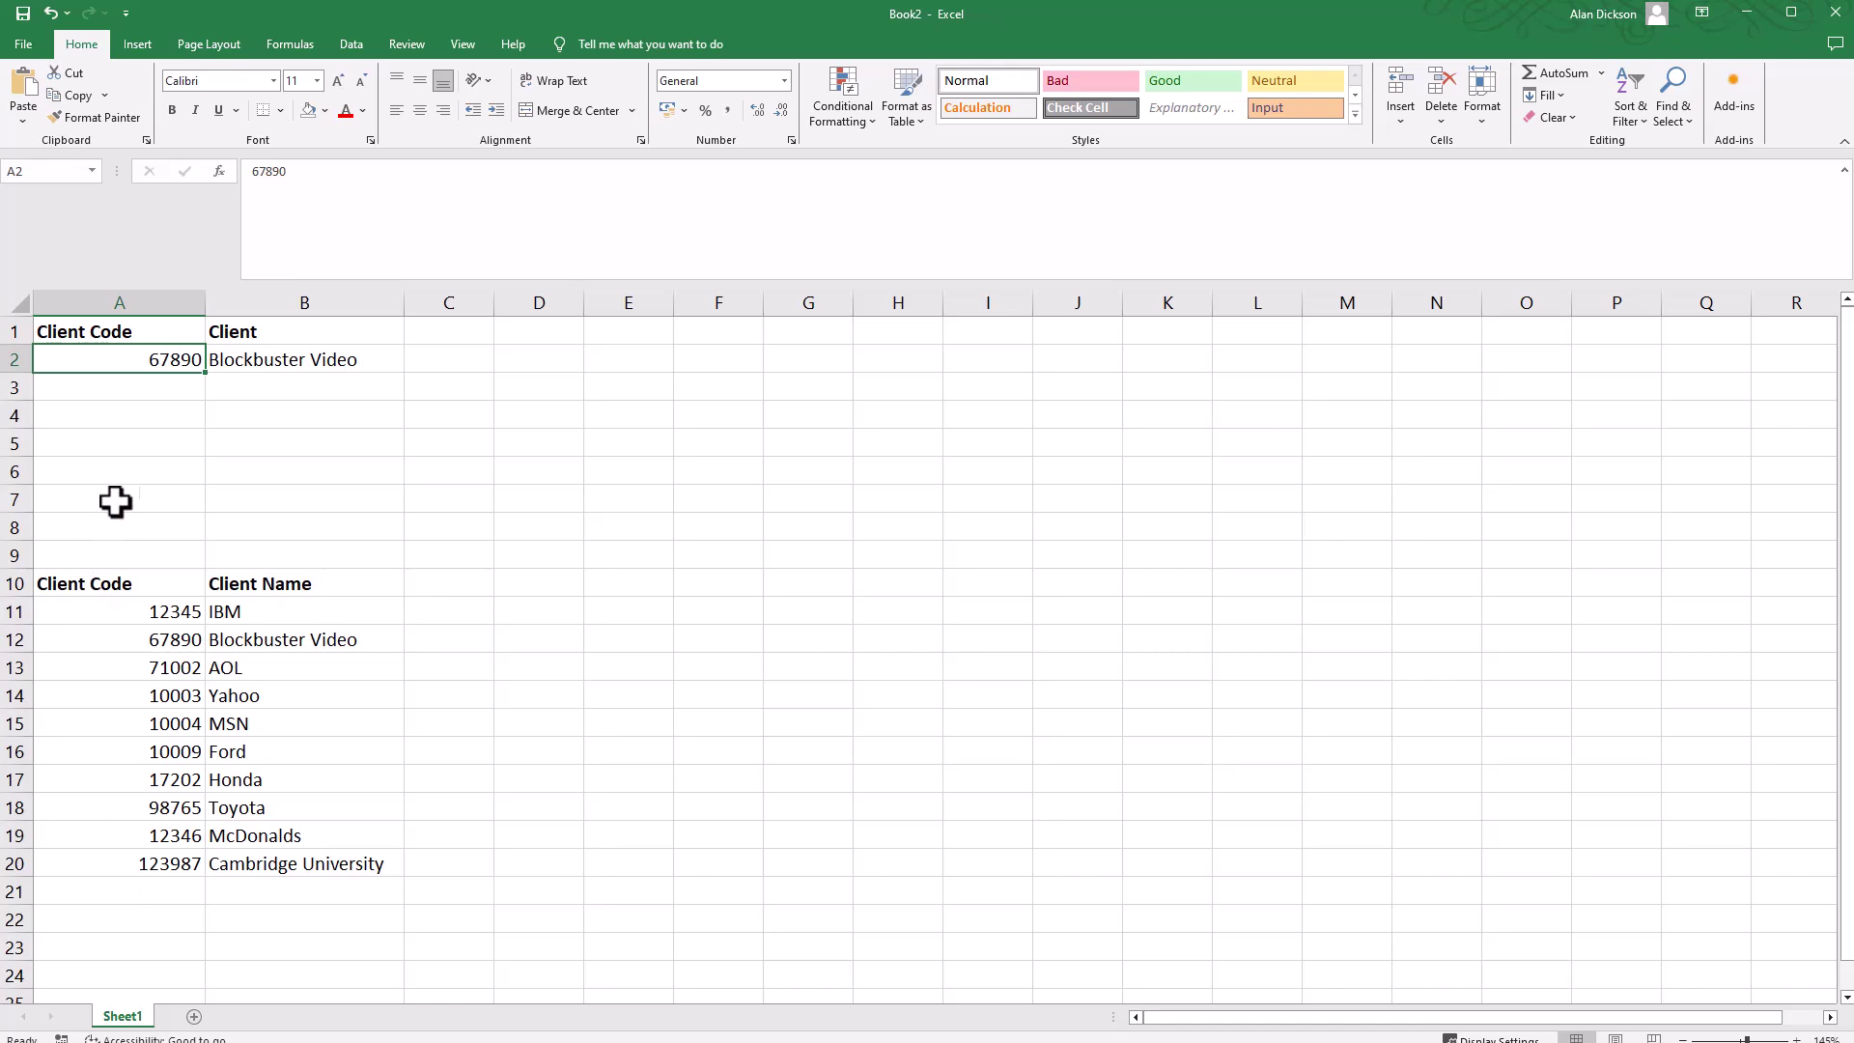
Change the client code in A2 to 12345 and select B2's lookup formula
left_click(146, 388)
left_click(157, 362)
type("1")
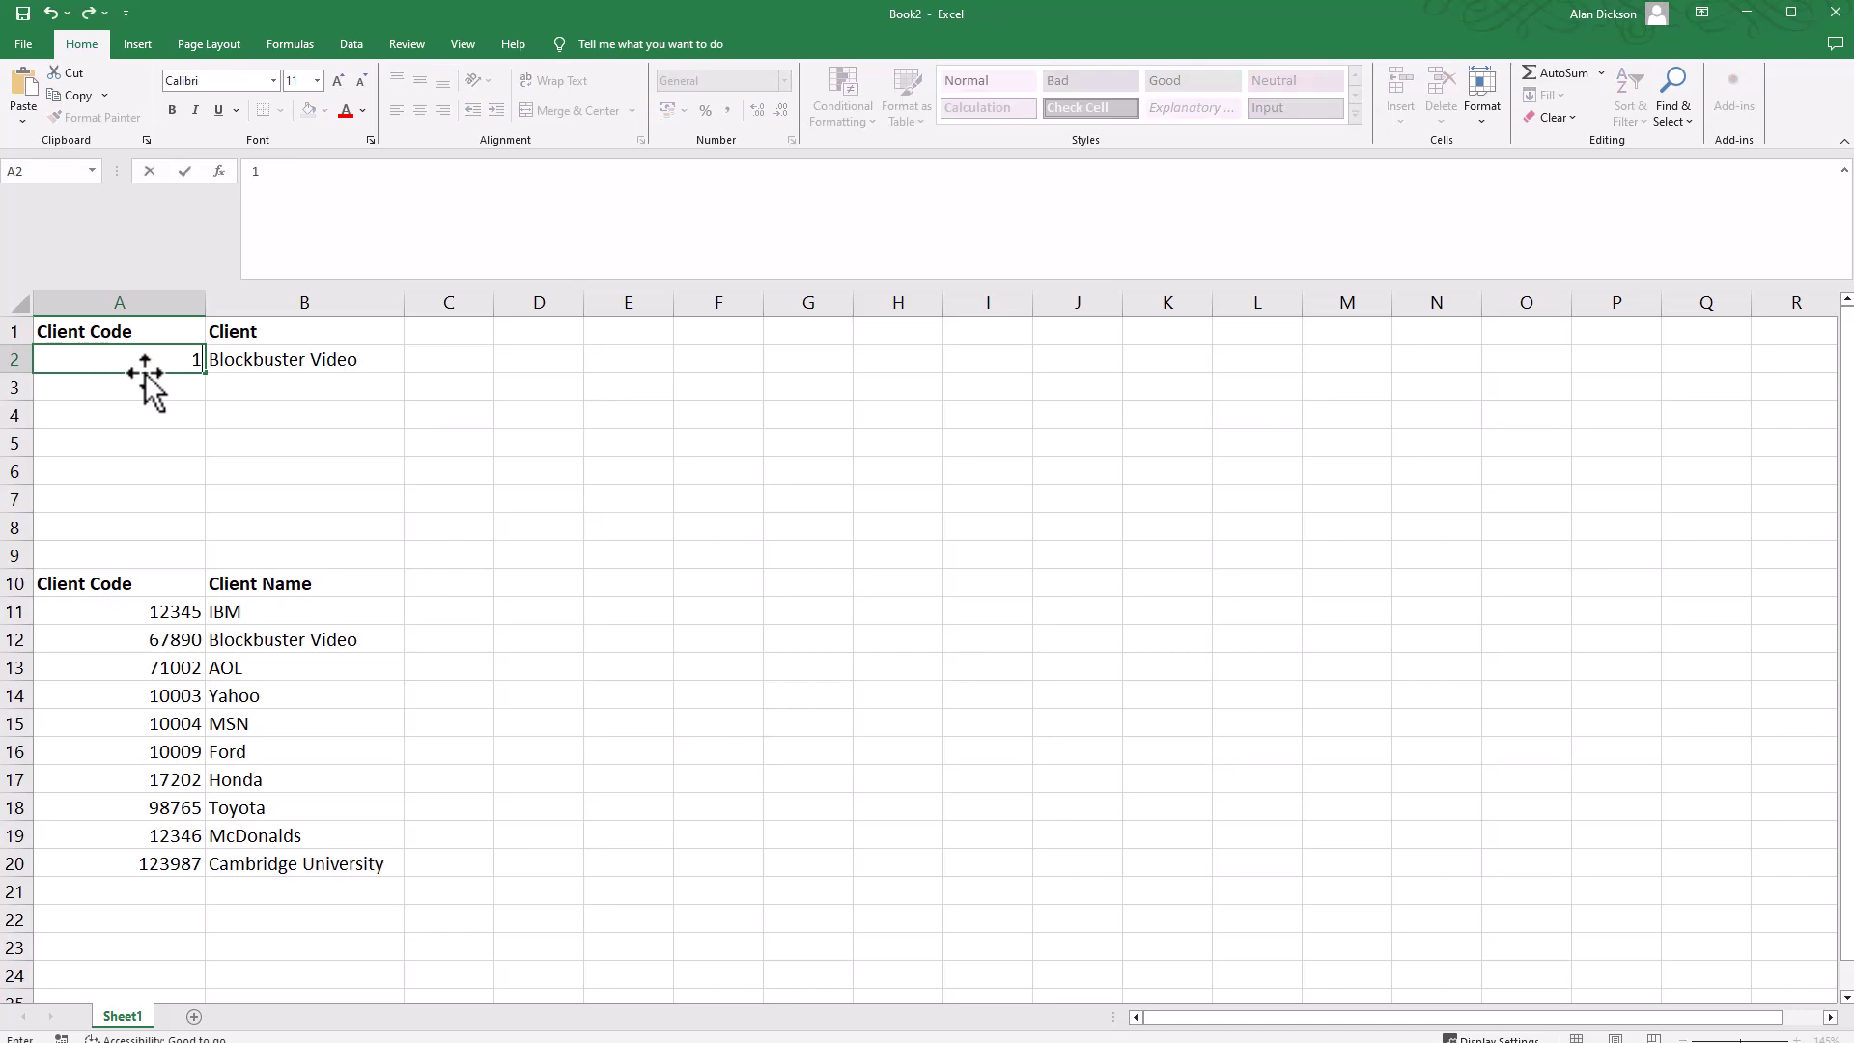
type("2345")
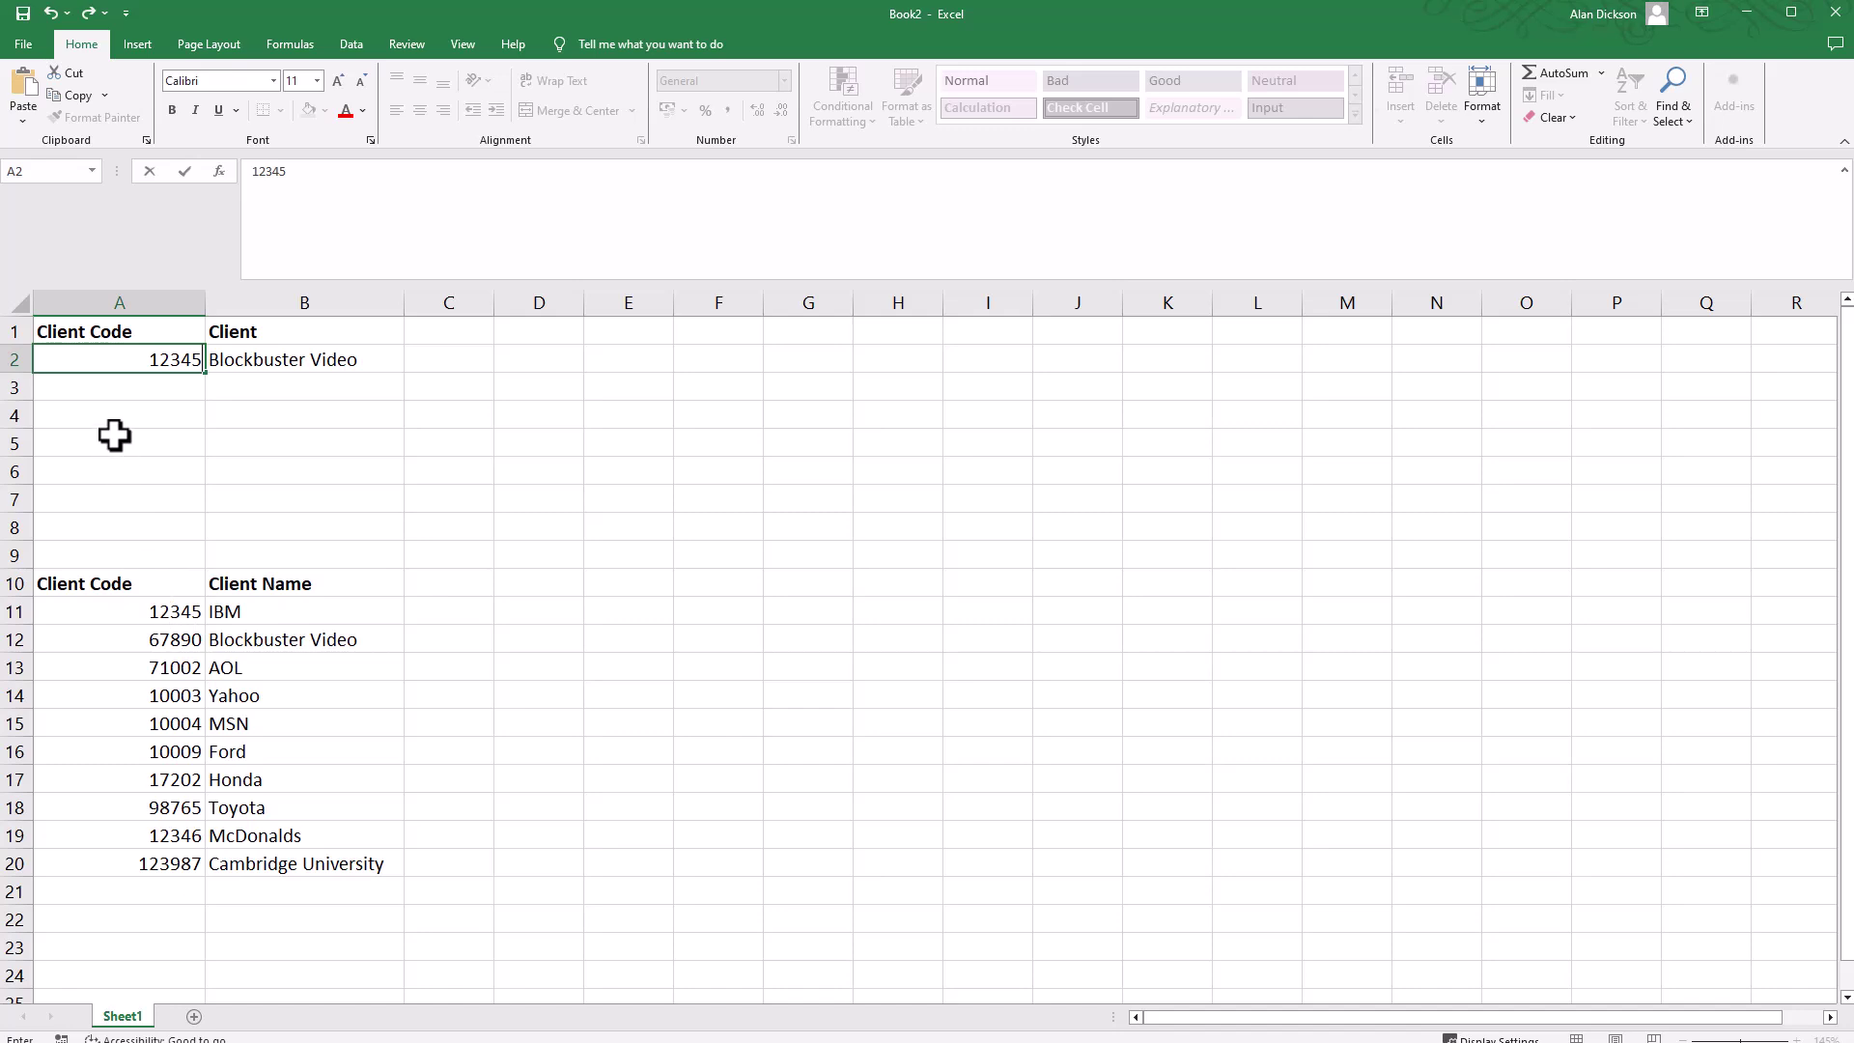
key("Return")
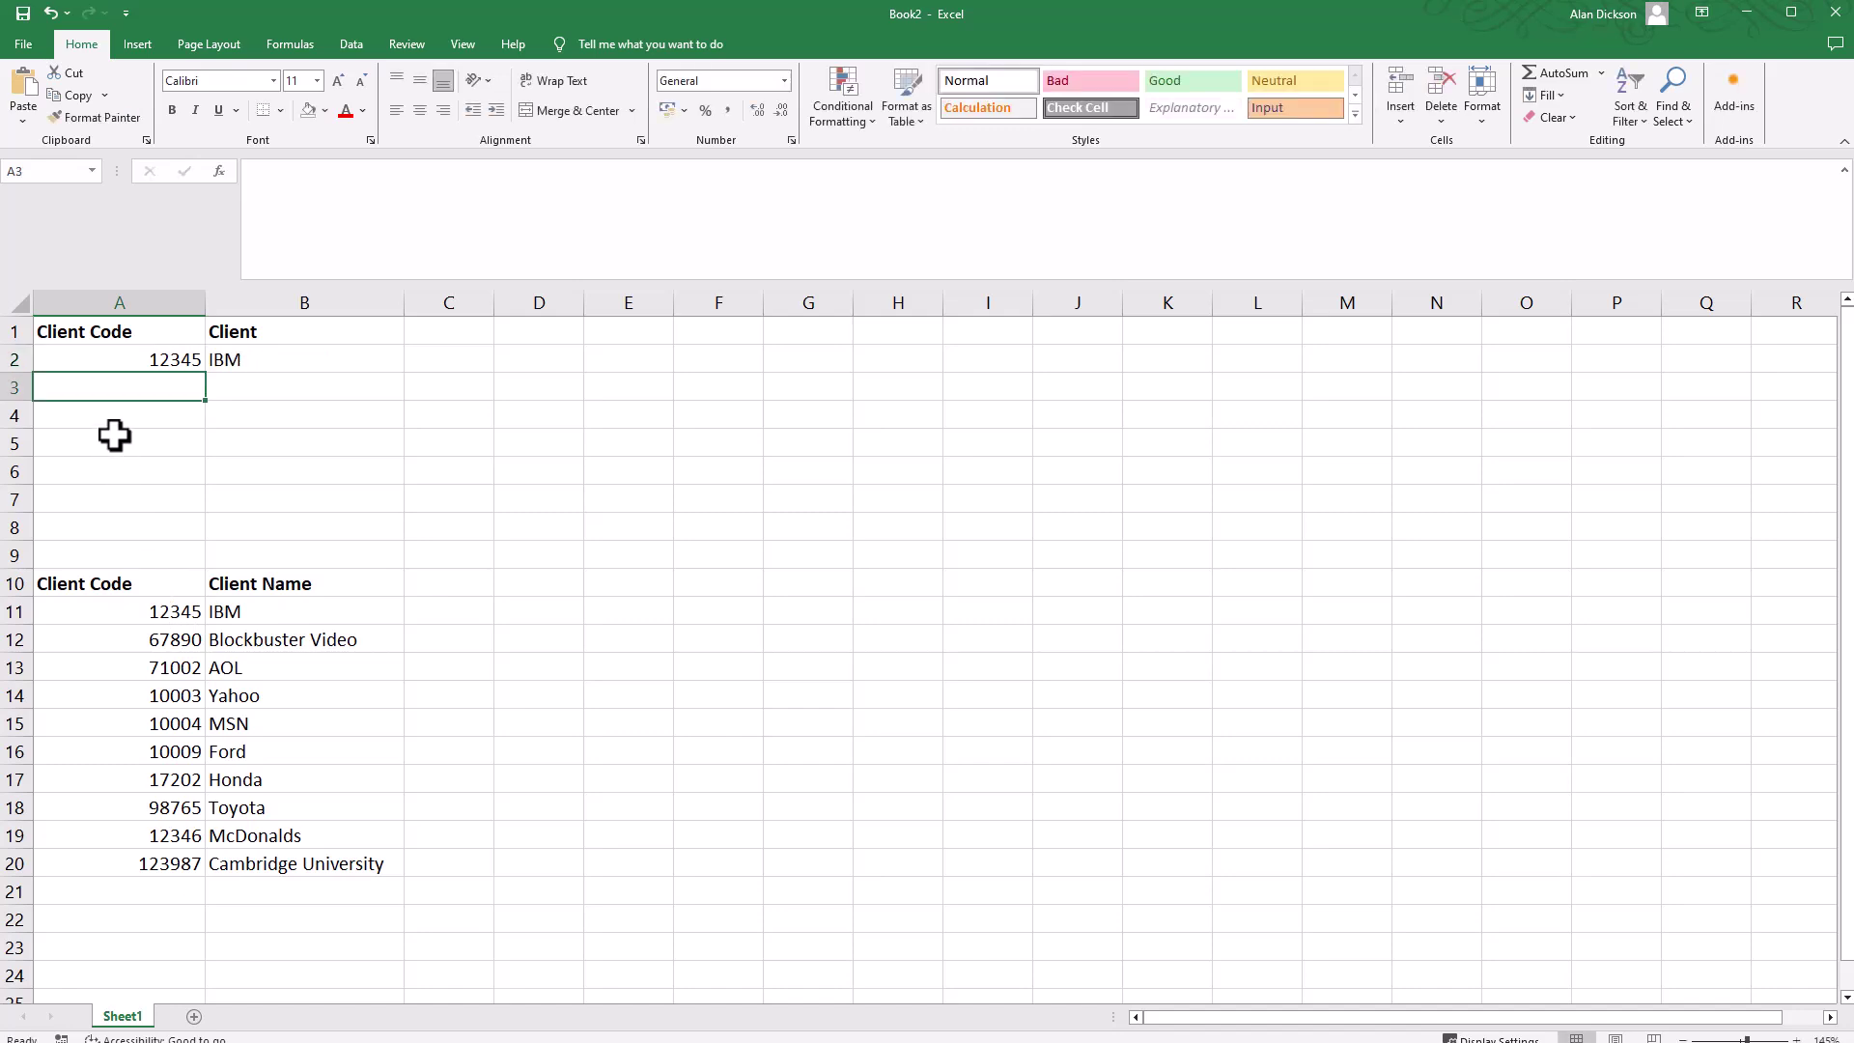
left_click(270, 365)
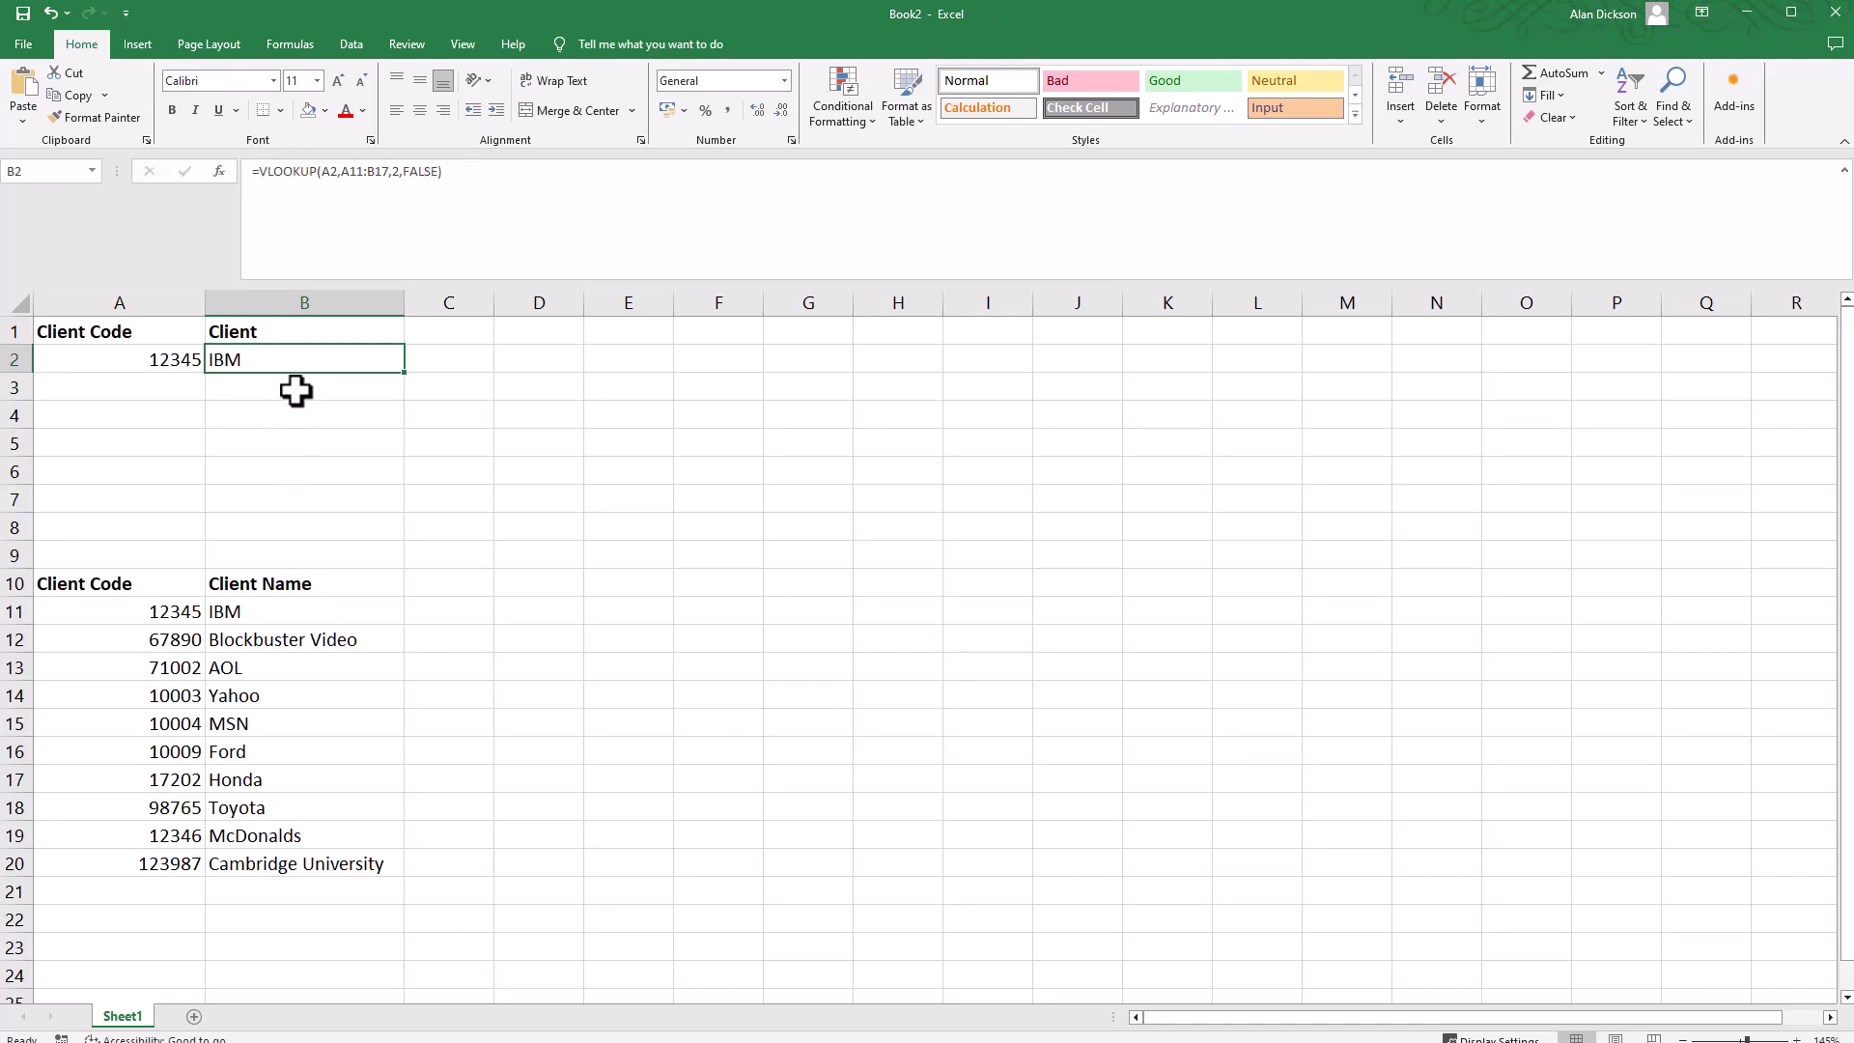
Clear B2 and start a new formula =VLOOKUP(A2, using A2's client code
key("Delete")
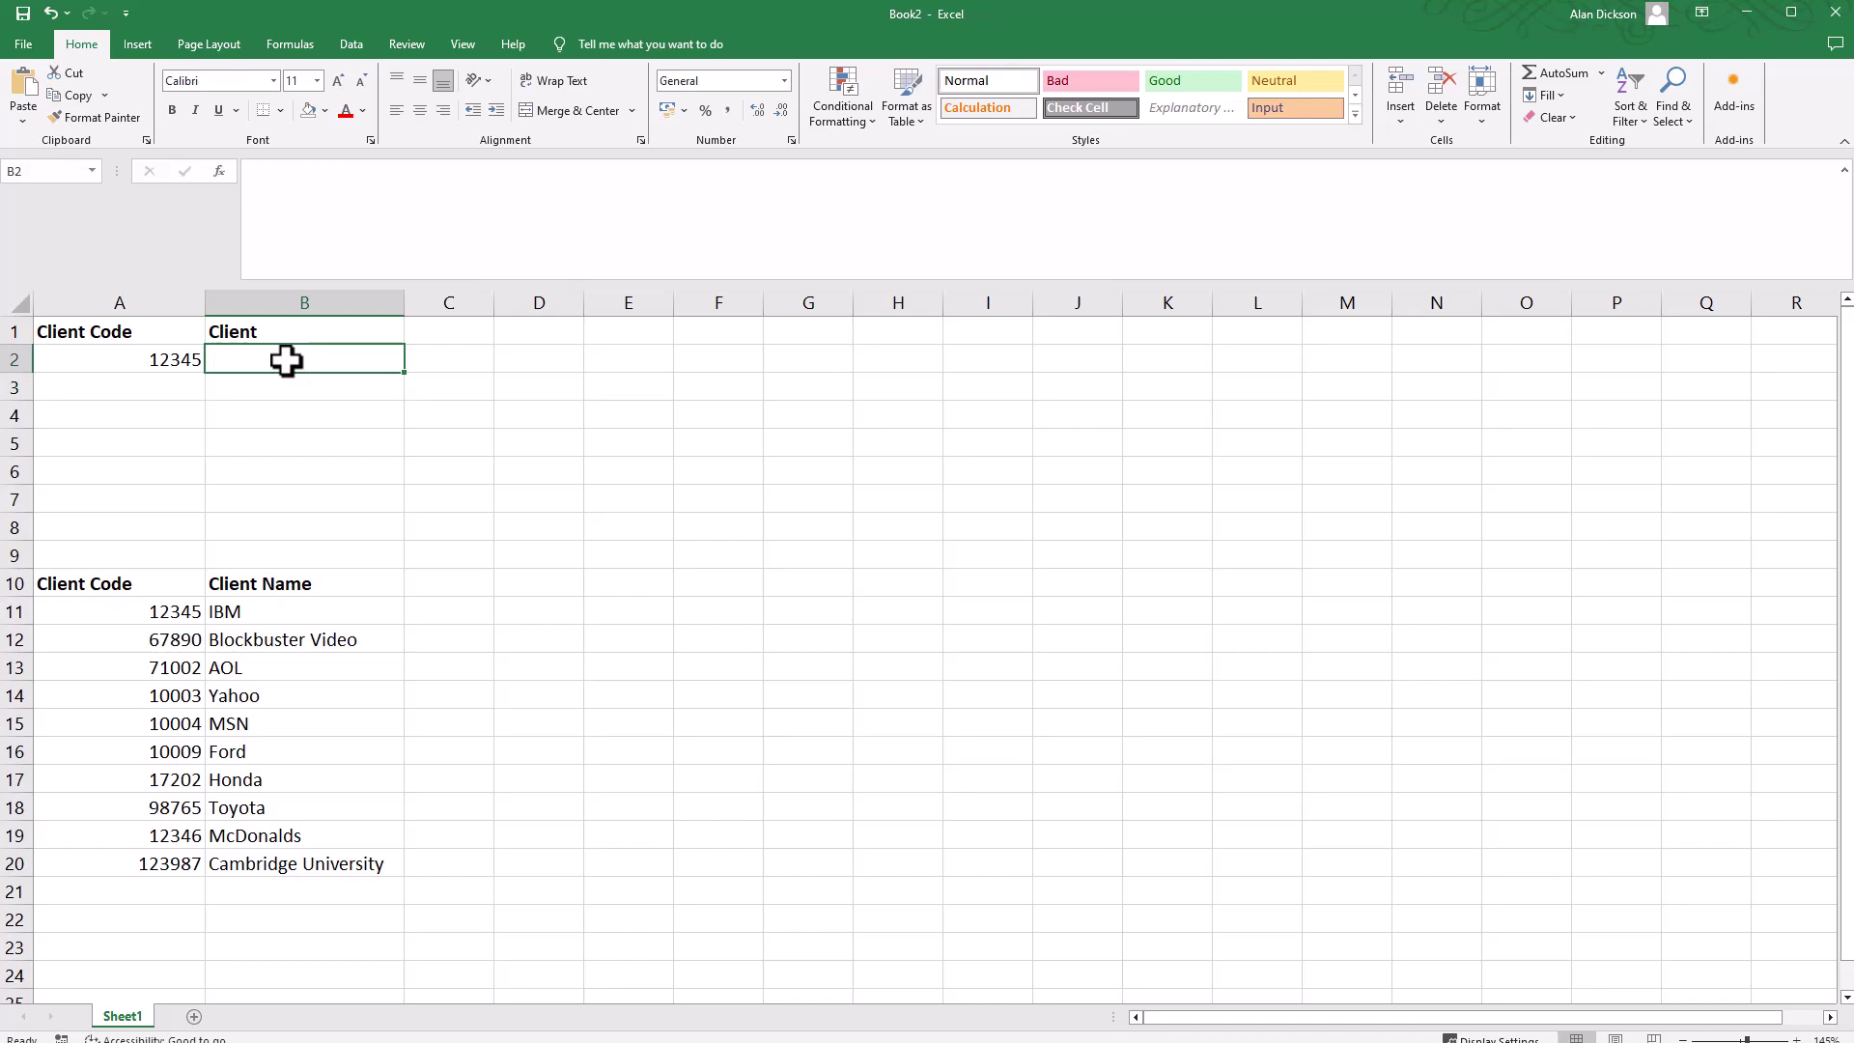
left_click(294, 234)
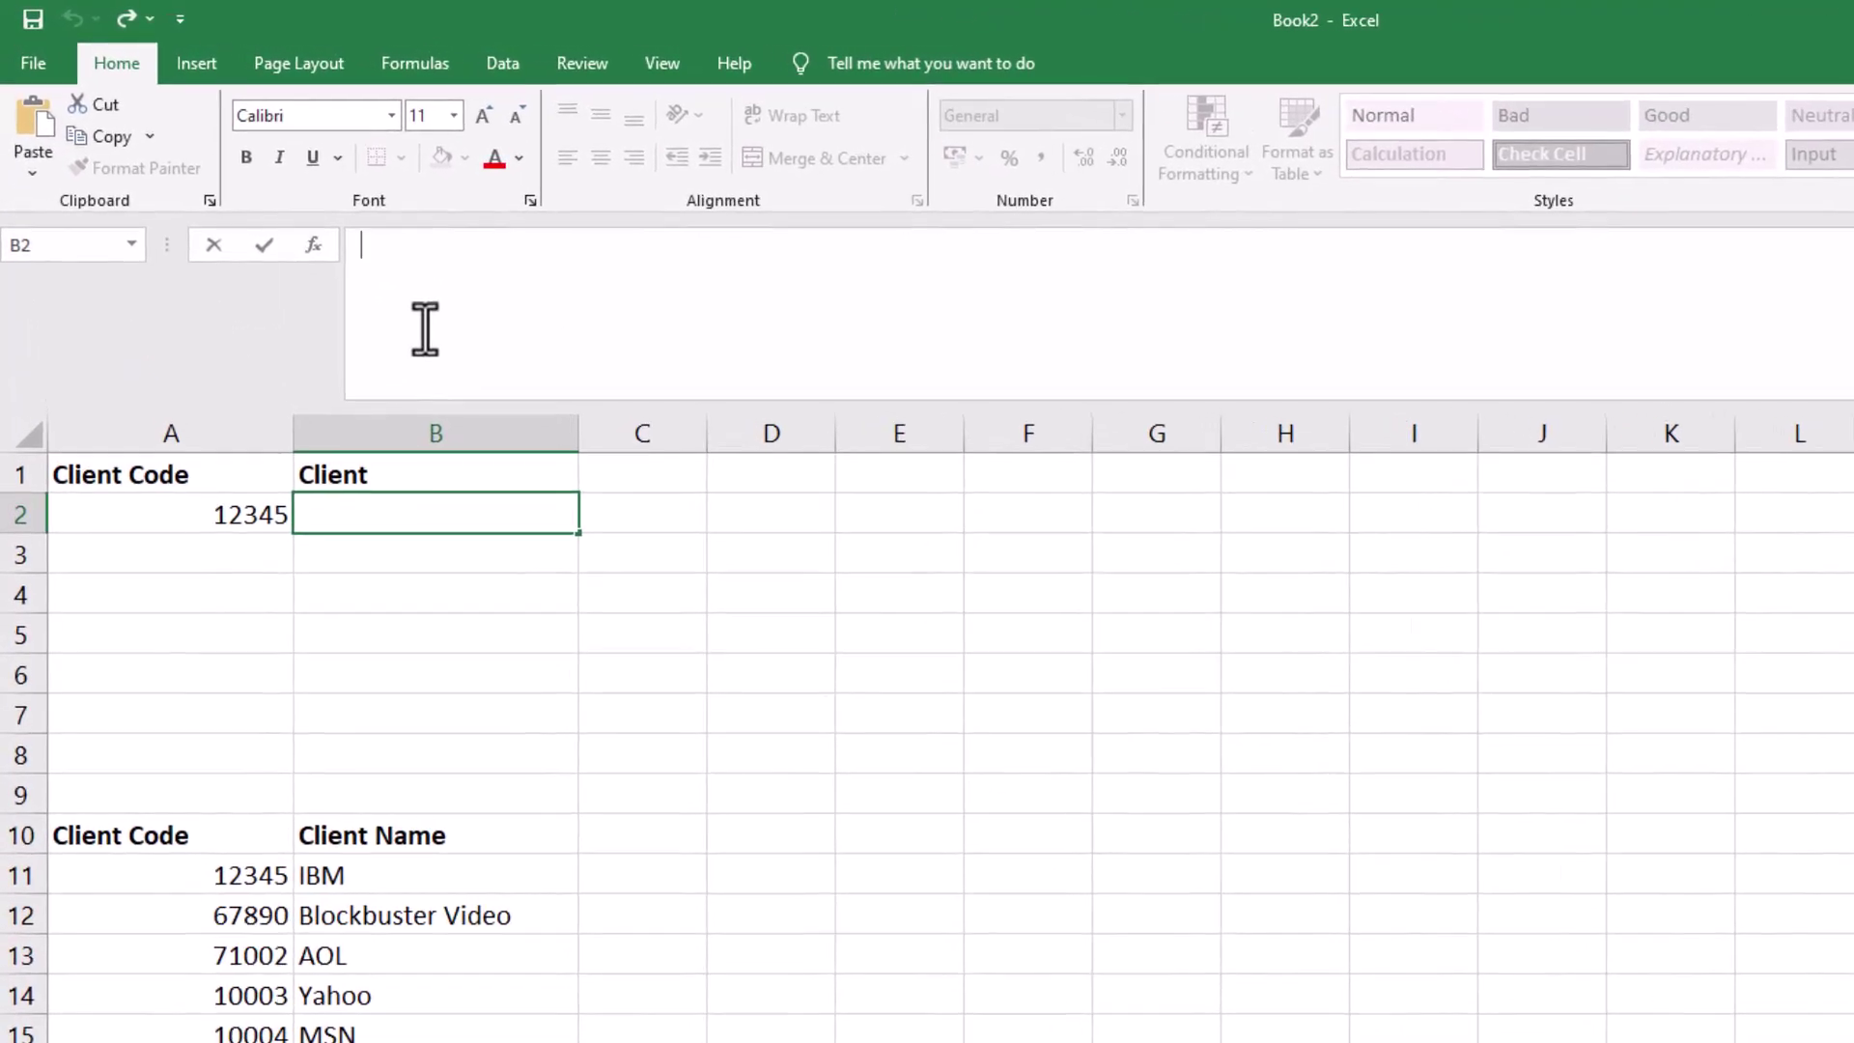
type("=")
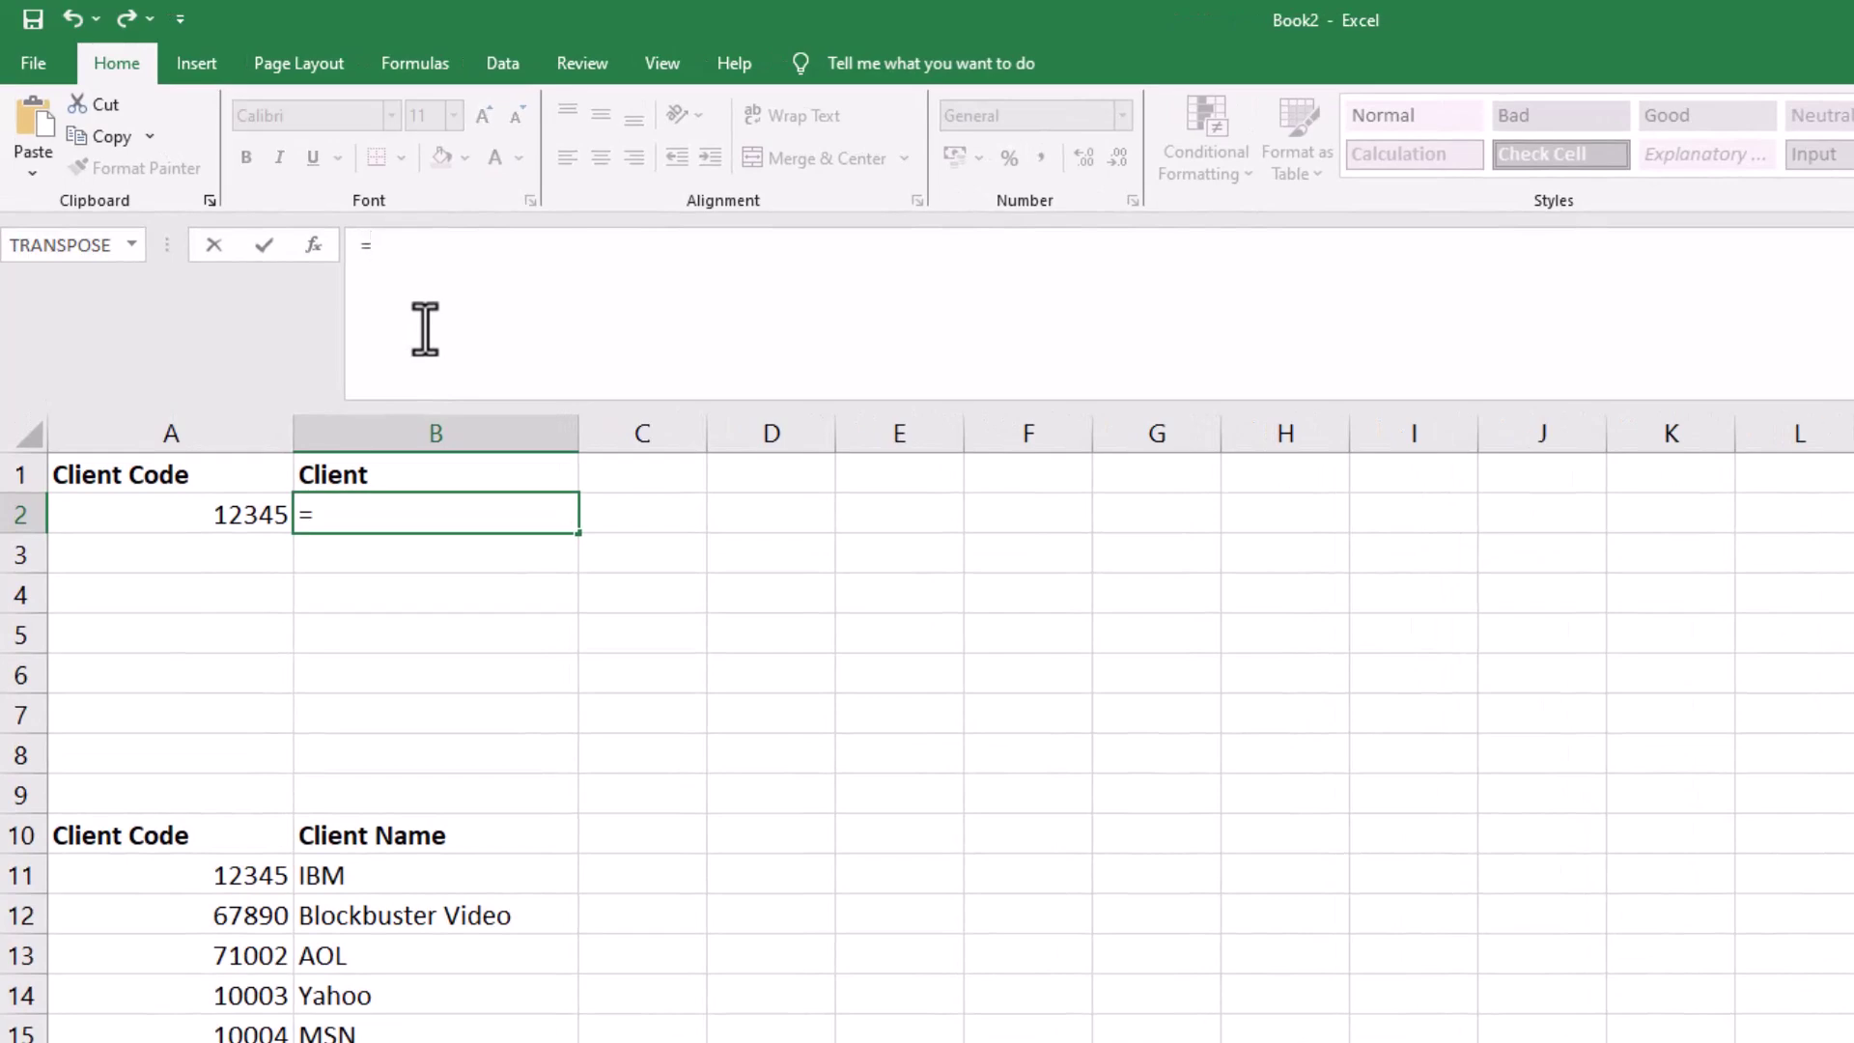
type("VLOOKUP")
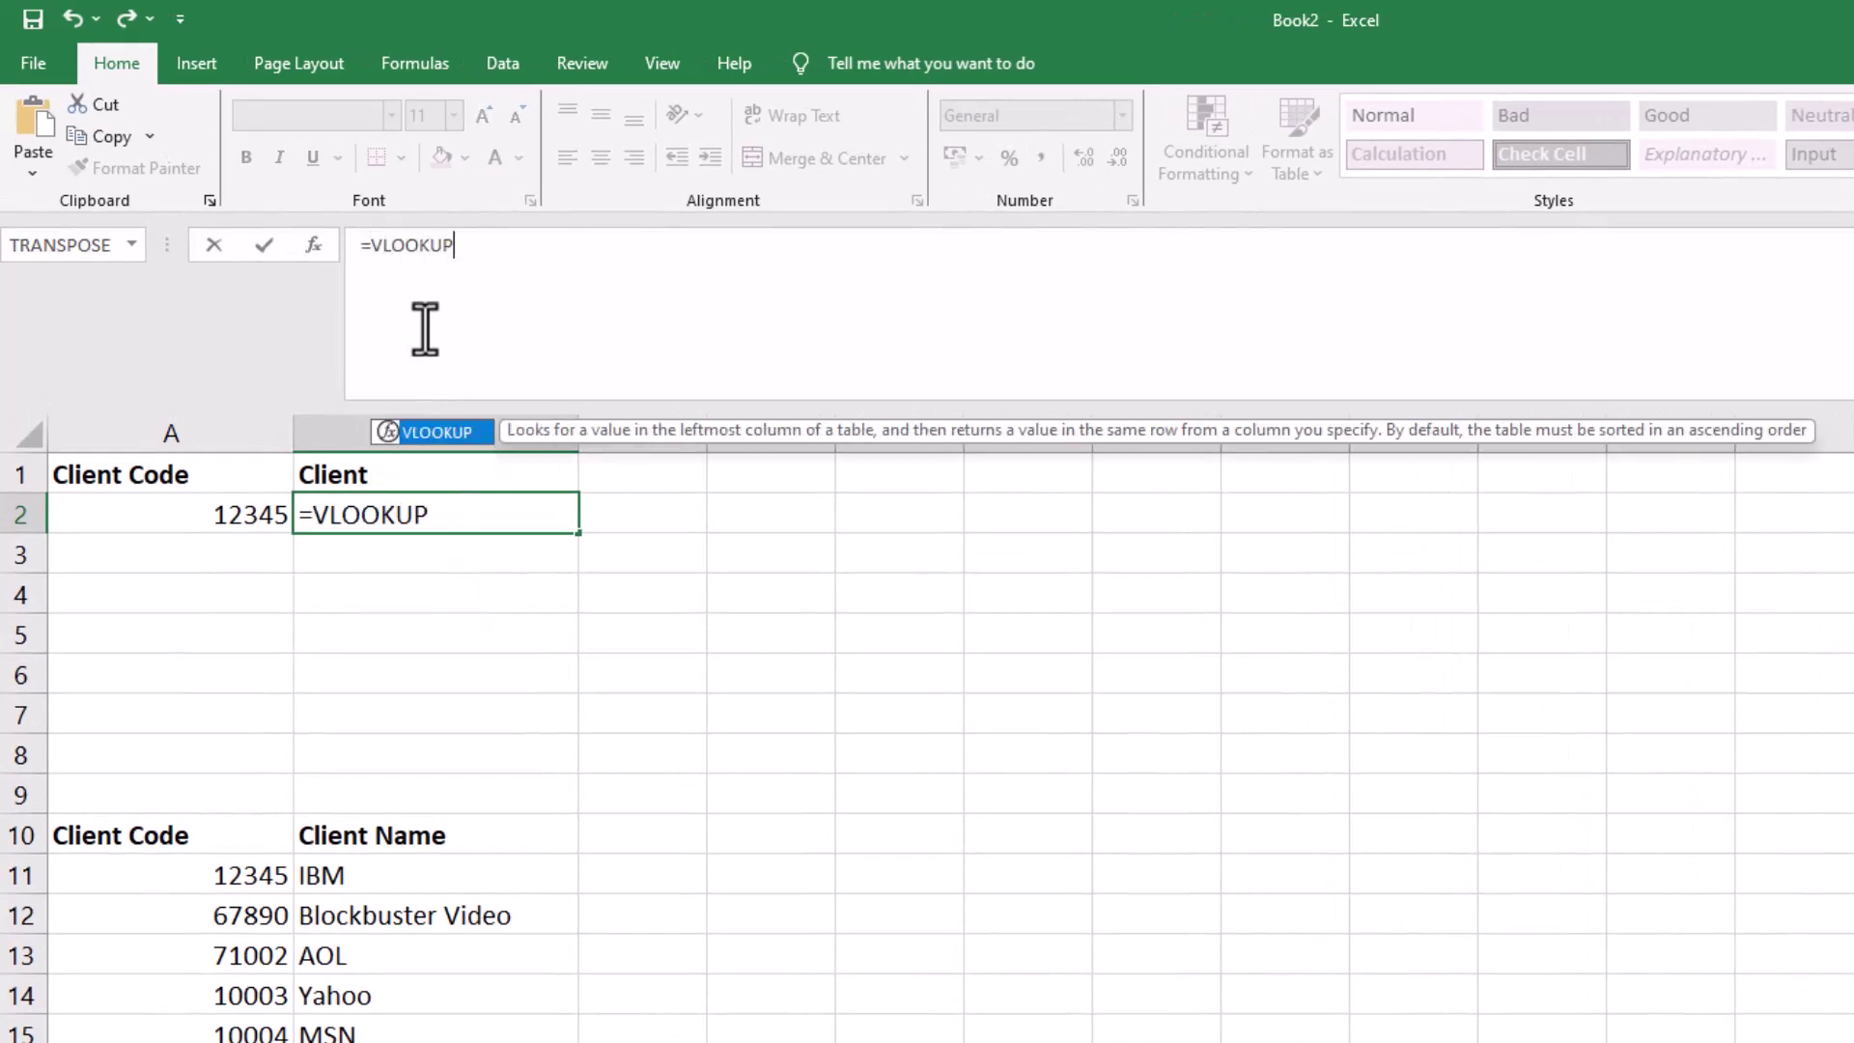
type("(")
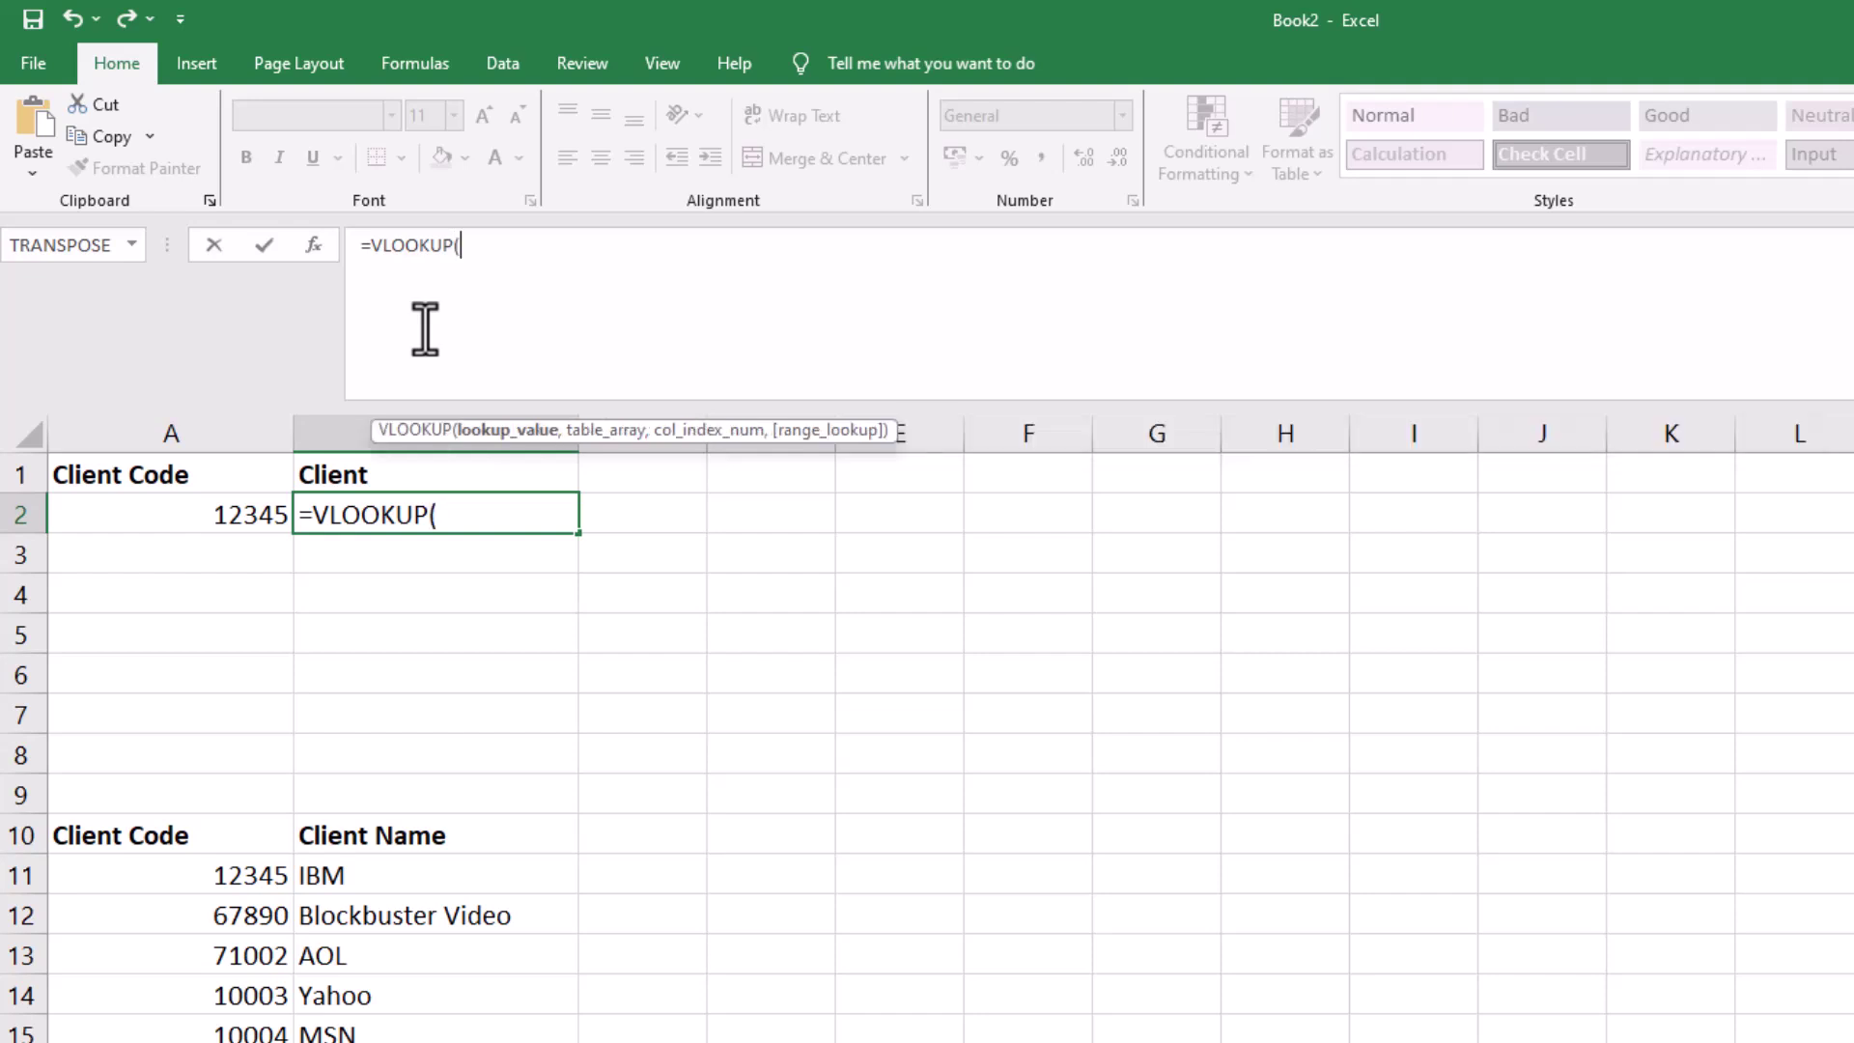
left_click(162, 517)
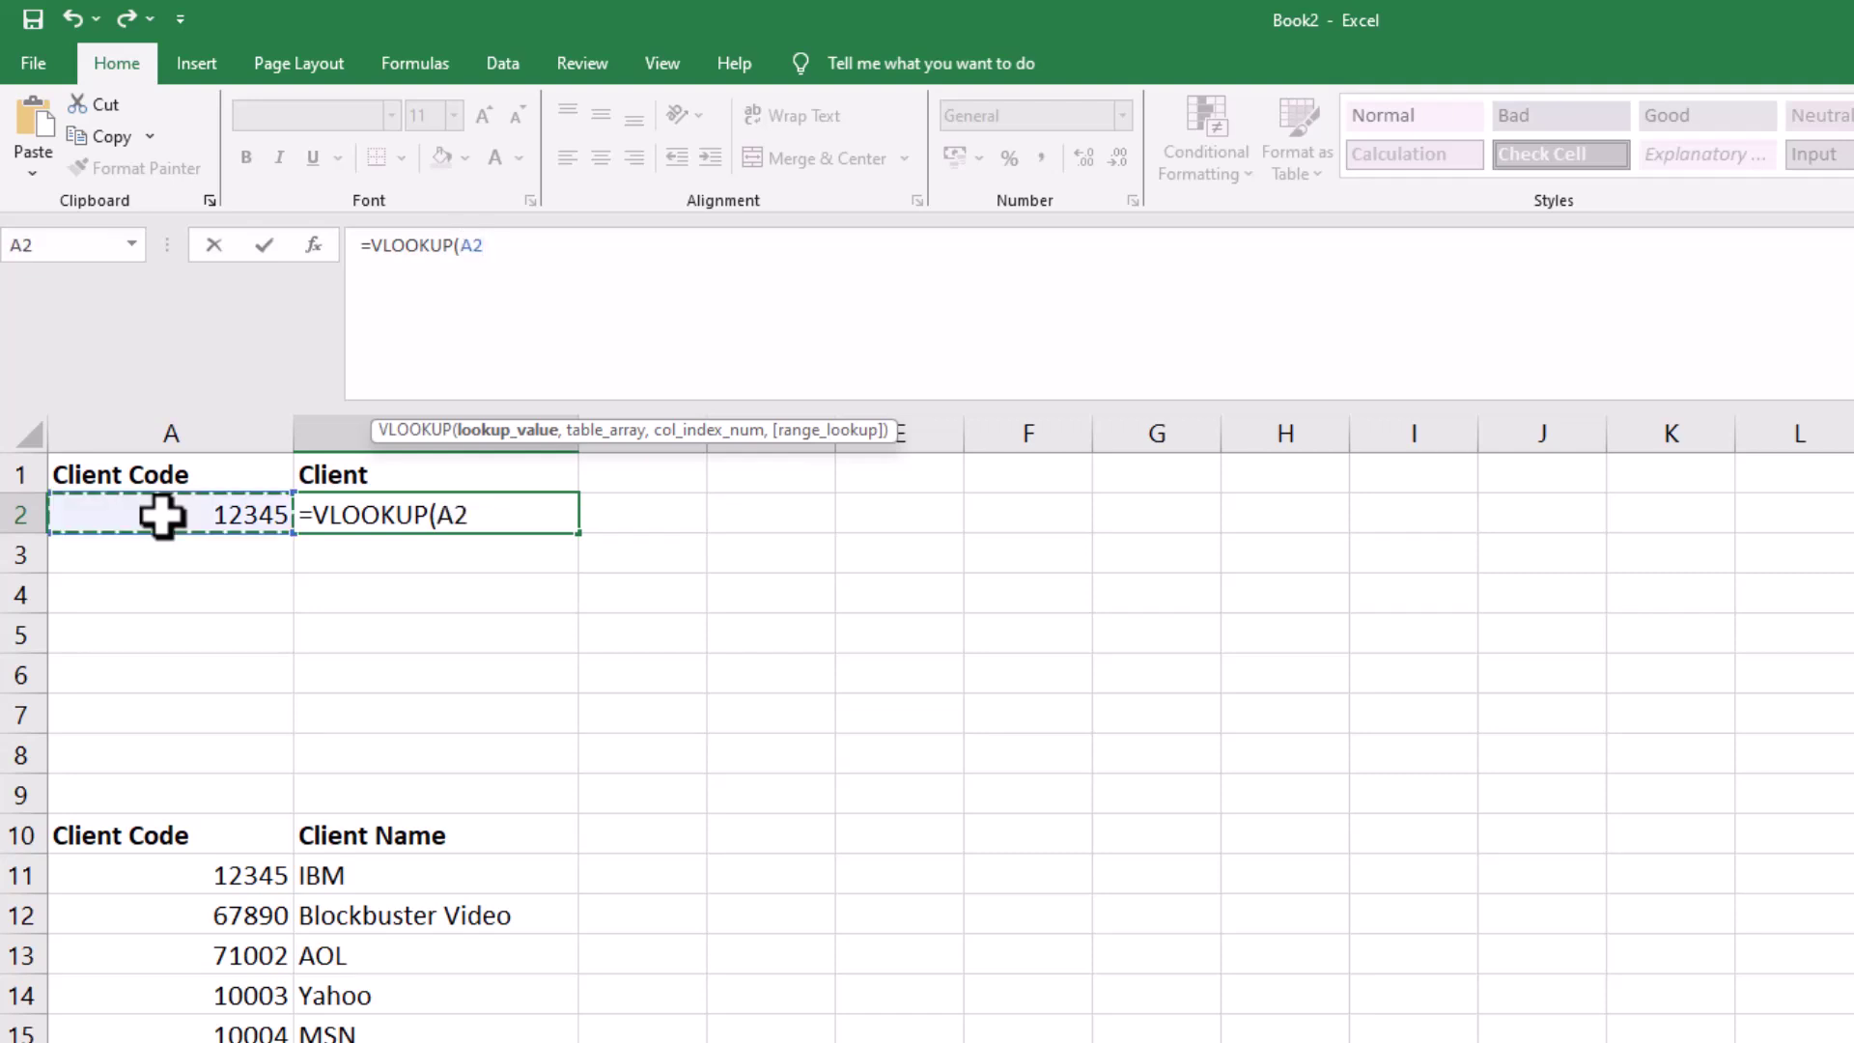
type(",")
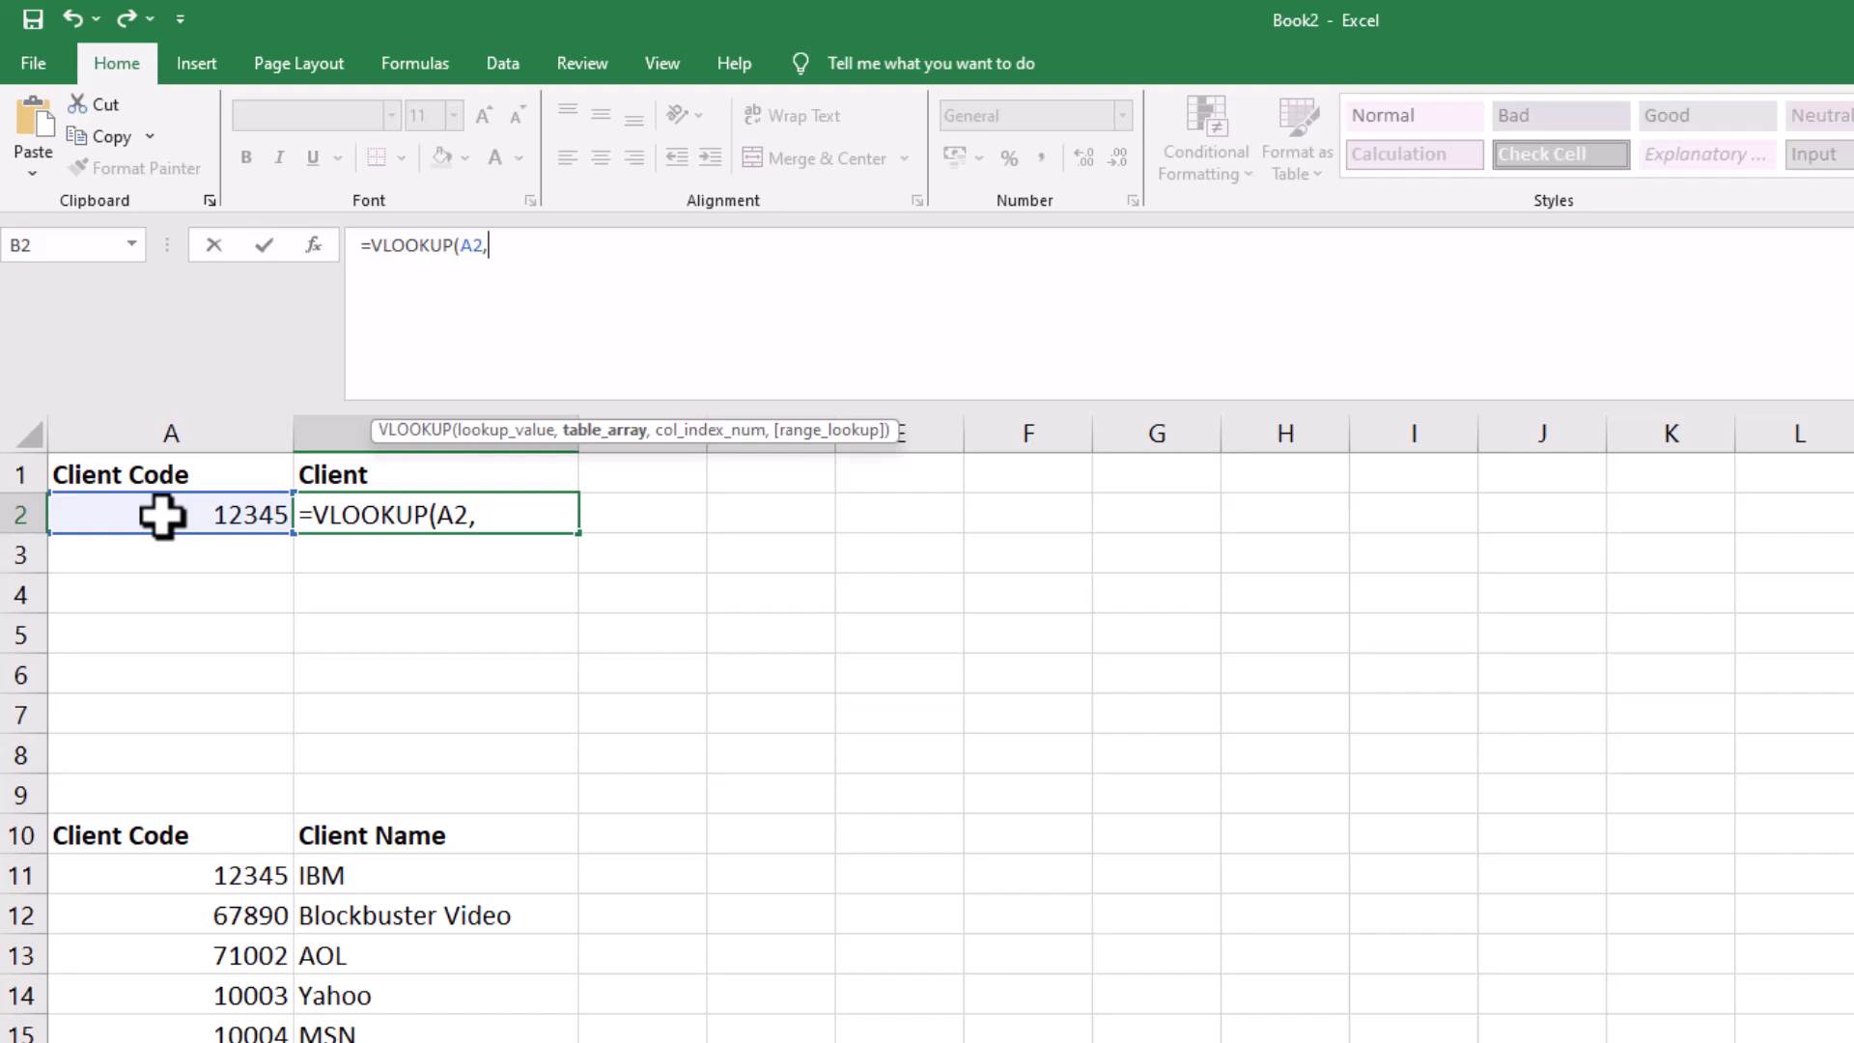
Add the client table A11:B20 as the lookup range in B2's VLOOKUP
left_click(101, 872)
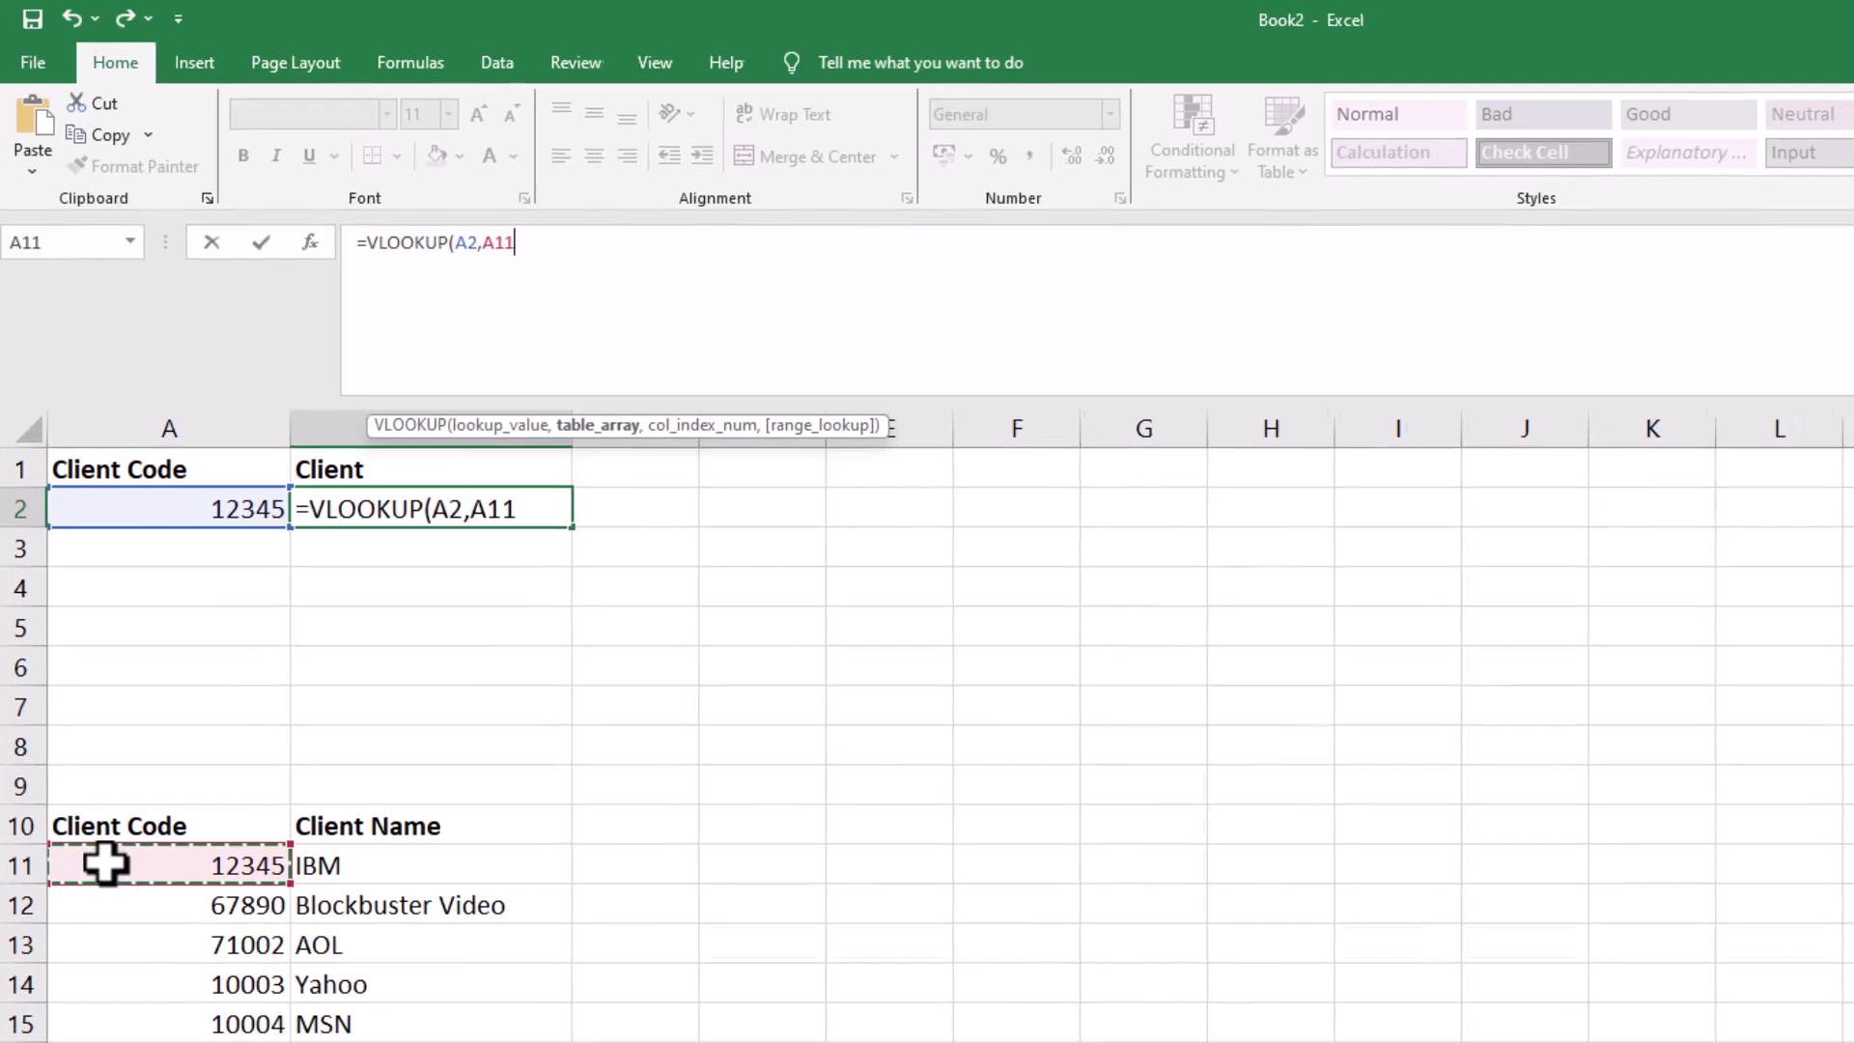
left_click_drag(104, 865, 335, 985)
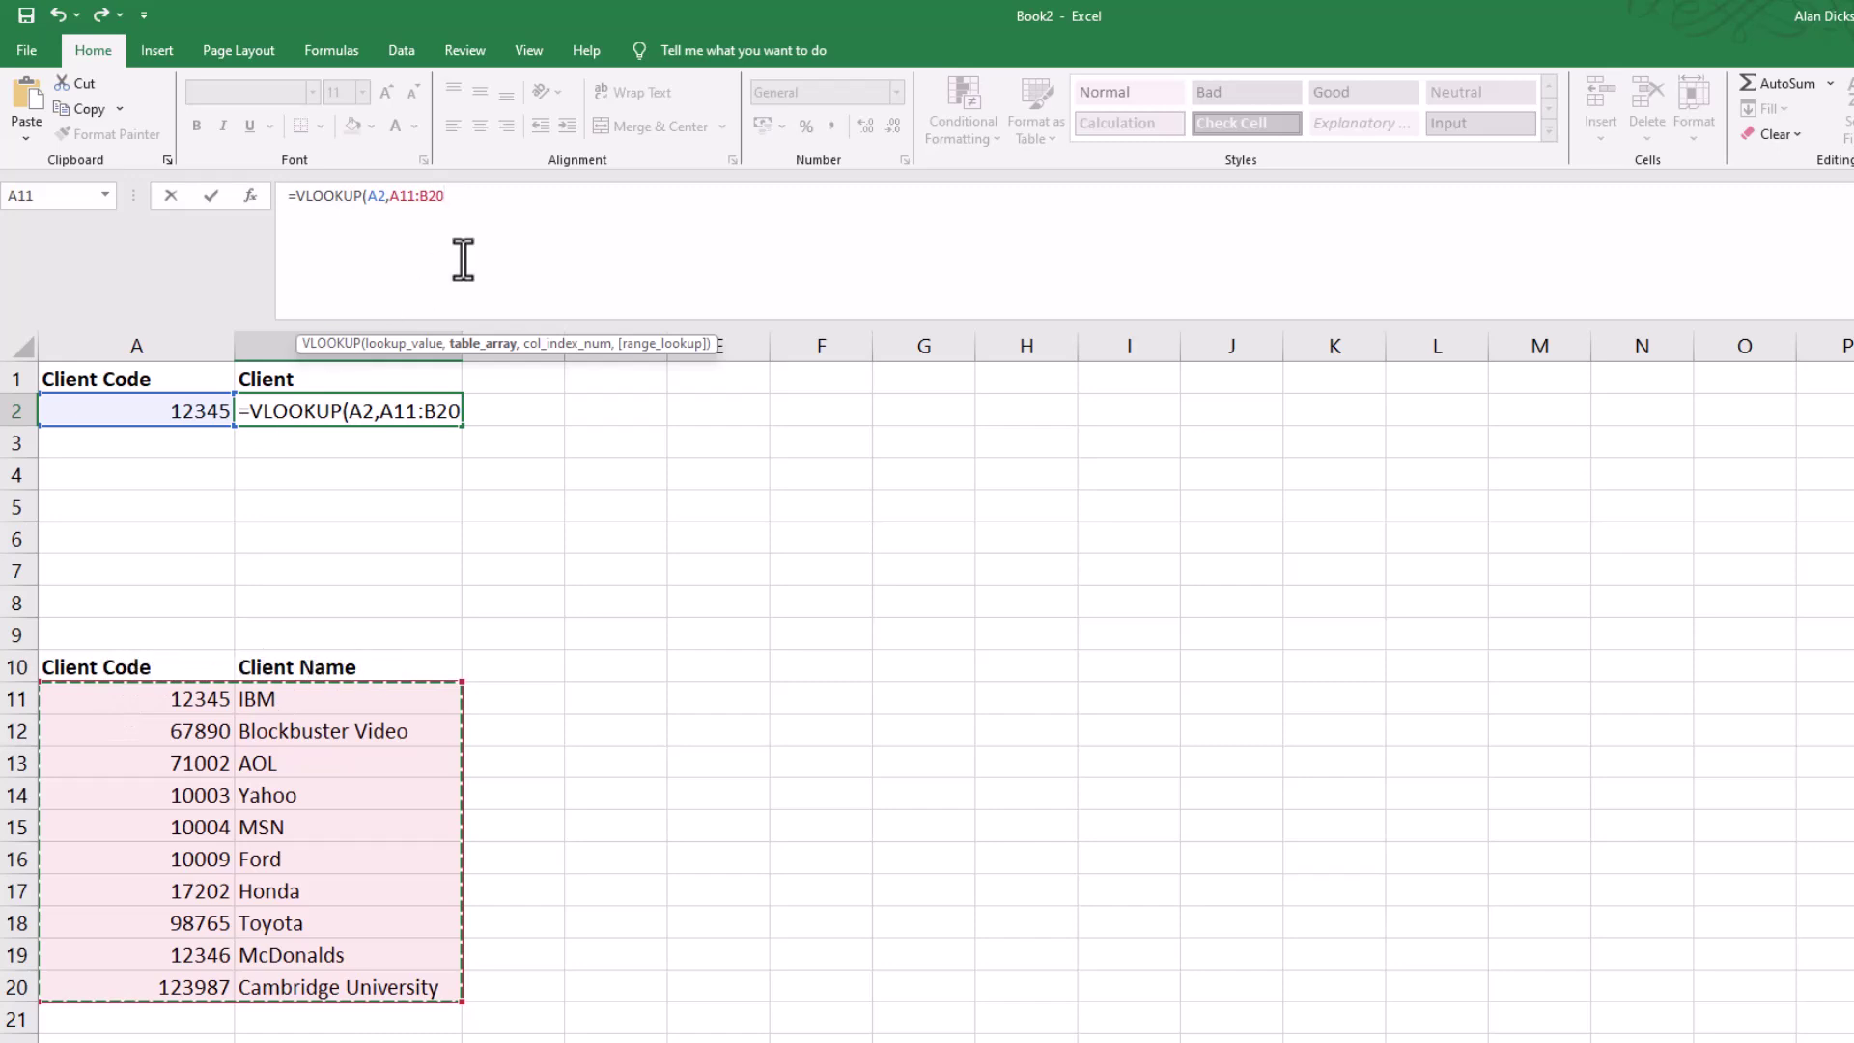
type(",")
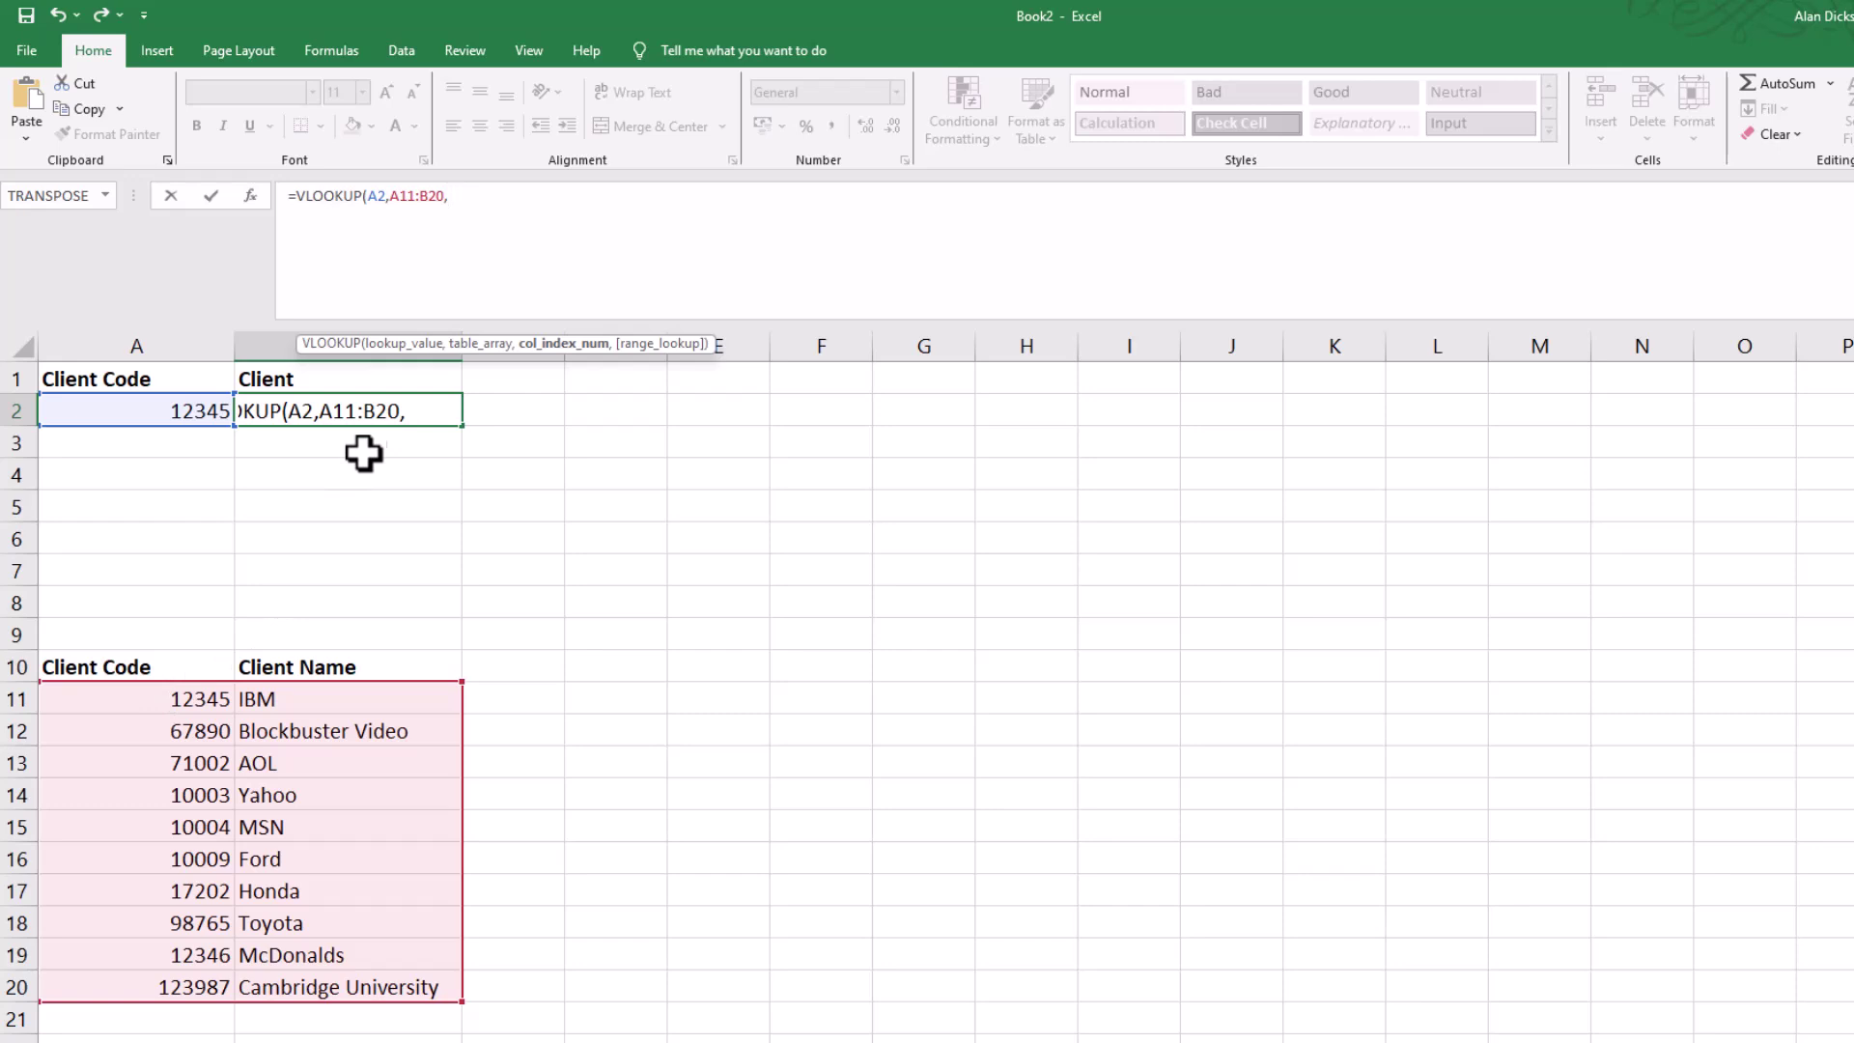
Complete B2 as =VLOOKUP(A2,A11:B20,2,FALSE) so it returns IBM
left_click(419, 416)
left_click(471, 197)
type("2,")
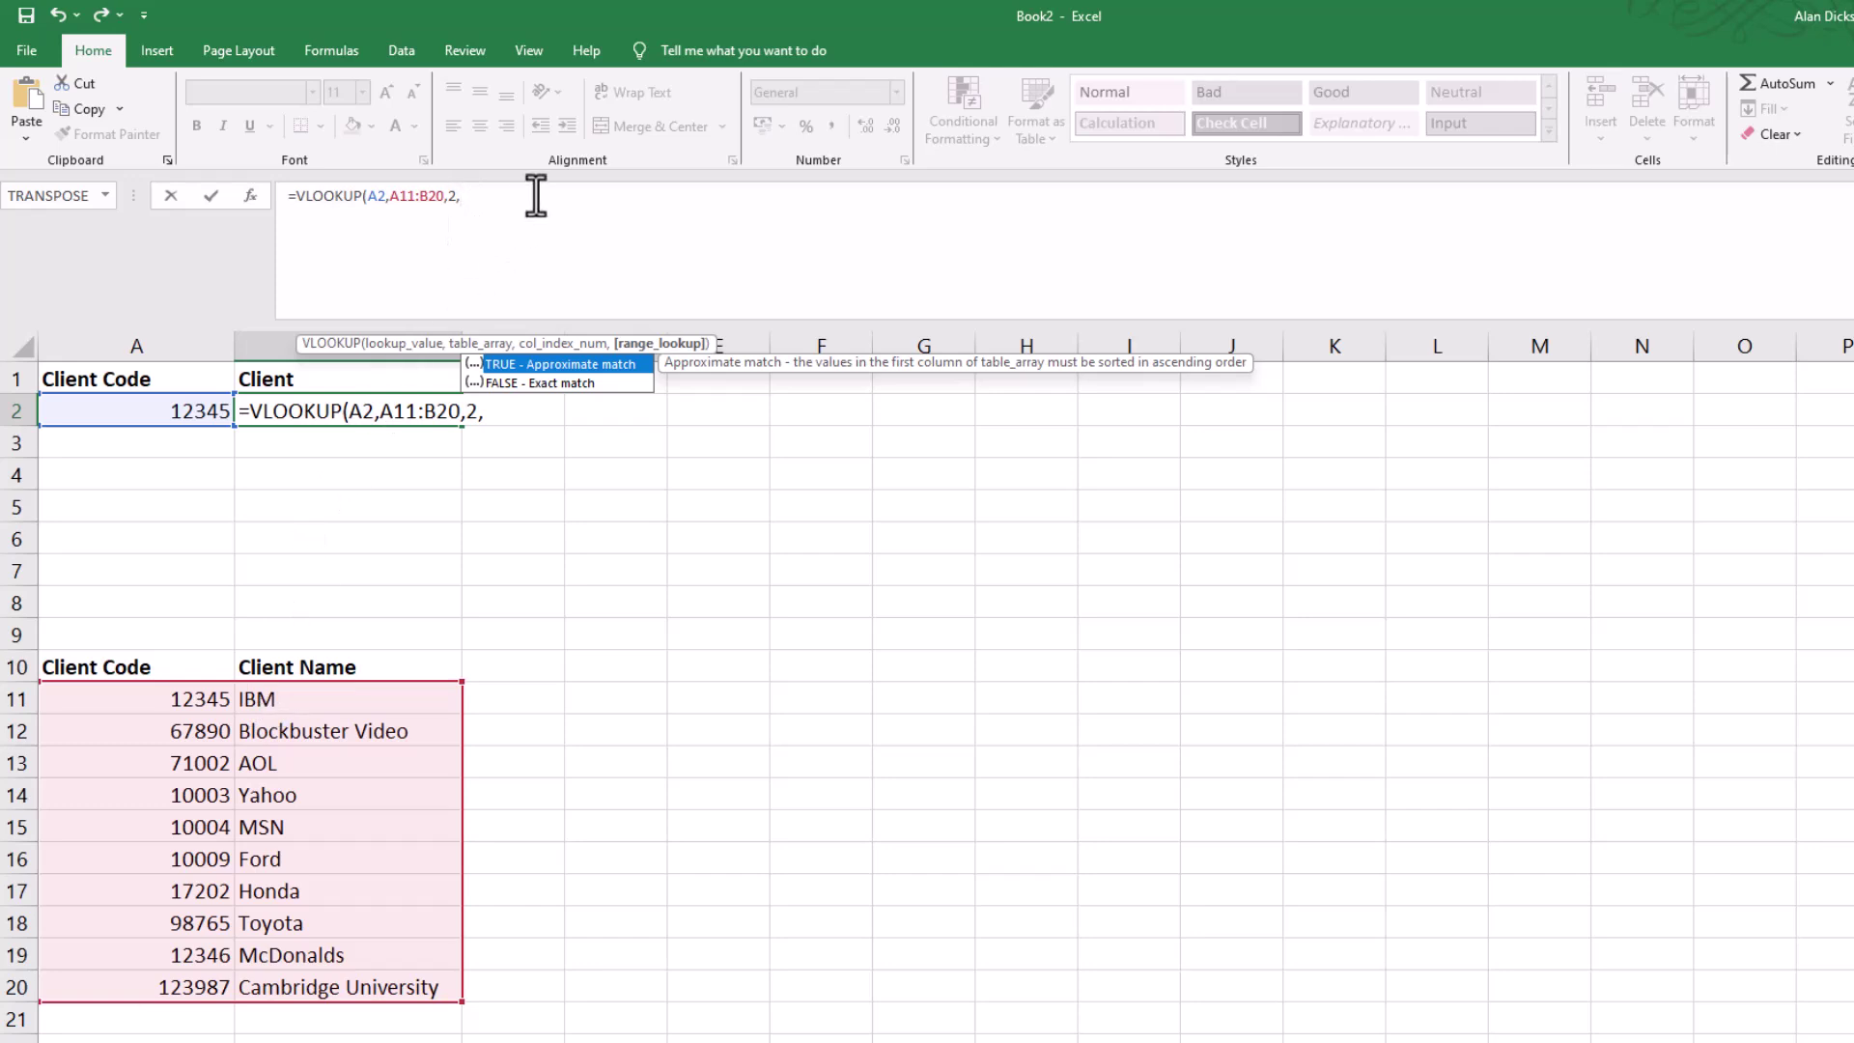
type("FALSE)")
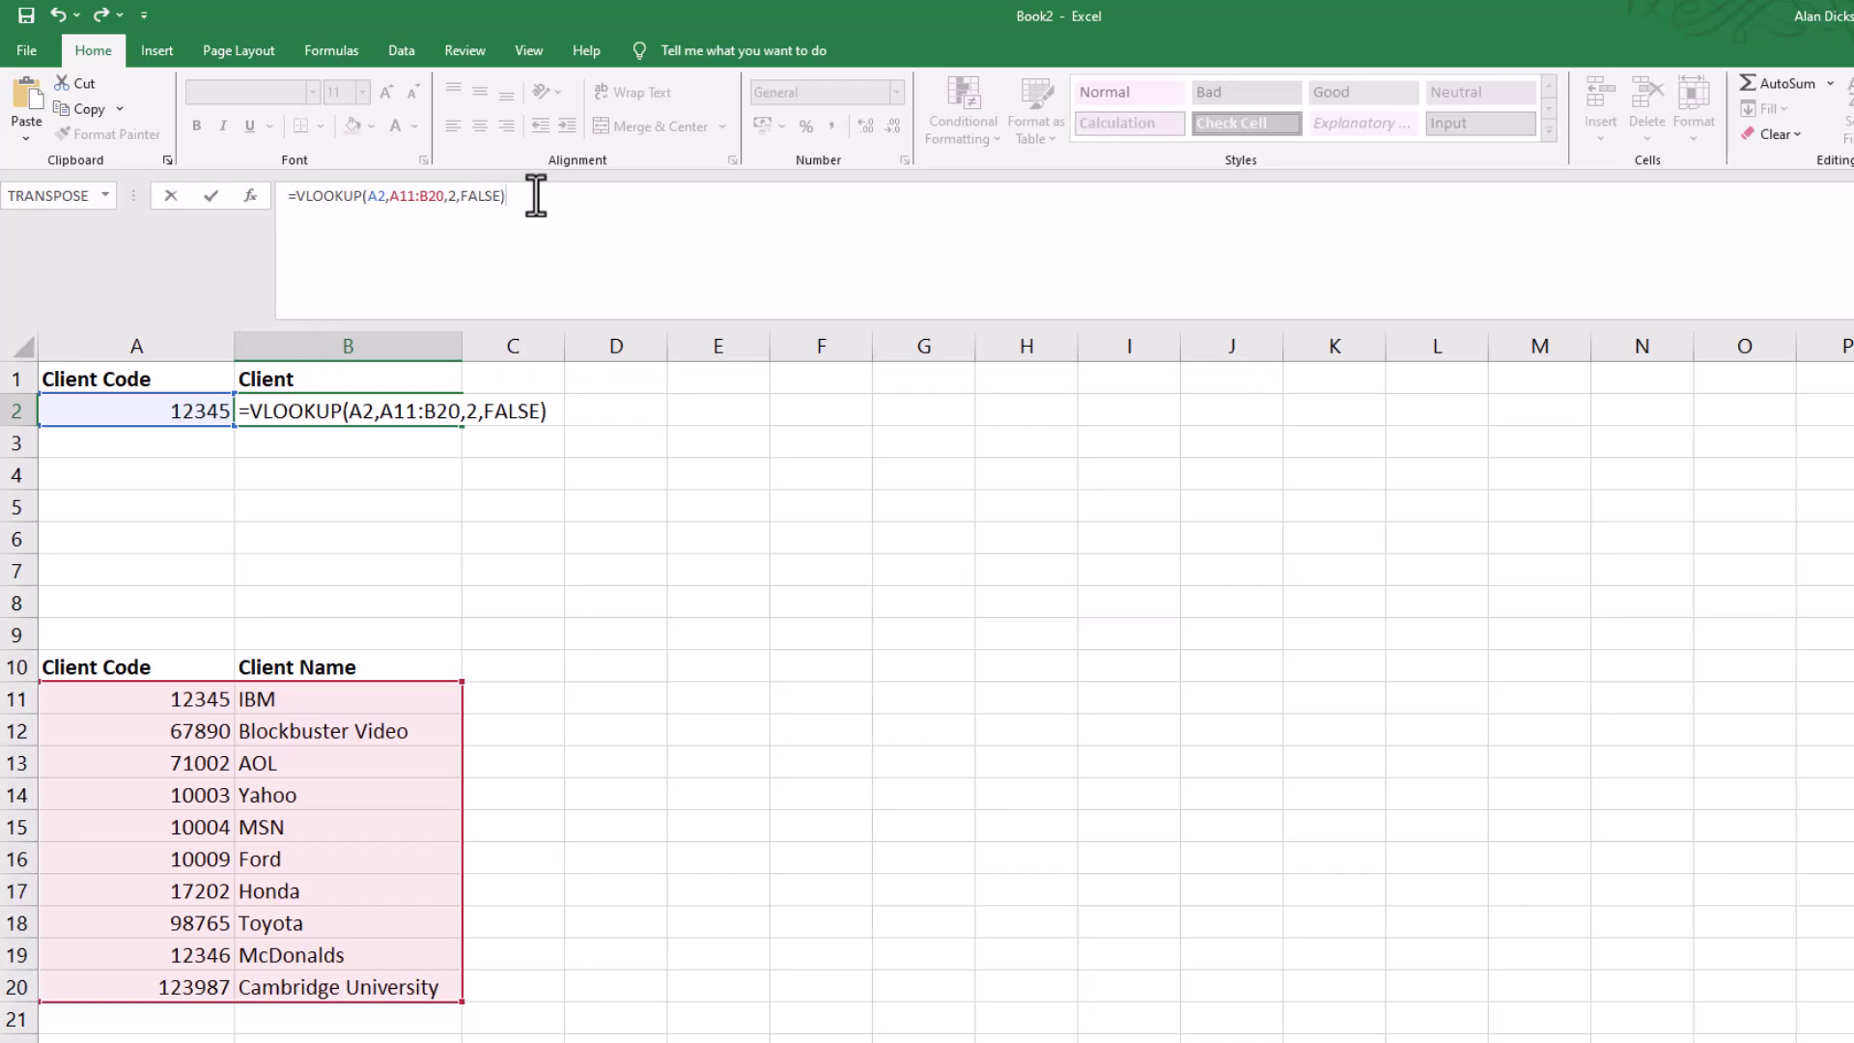
key("Return")
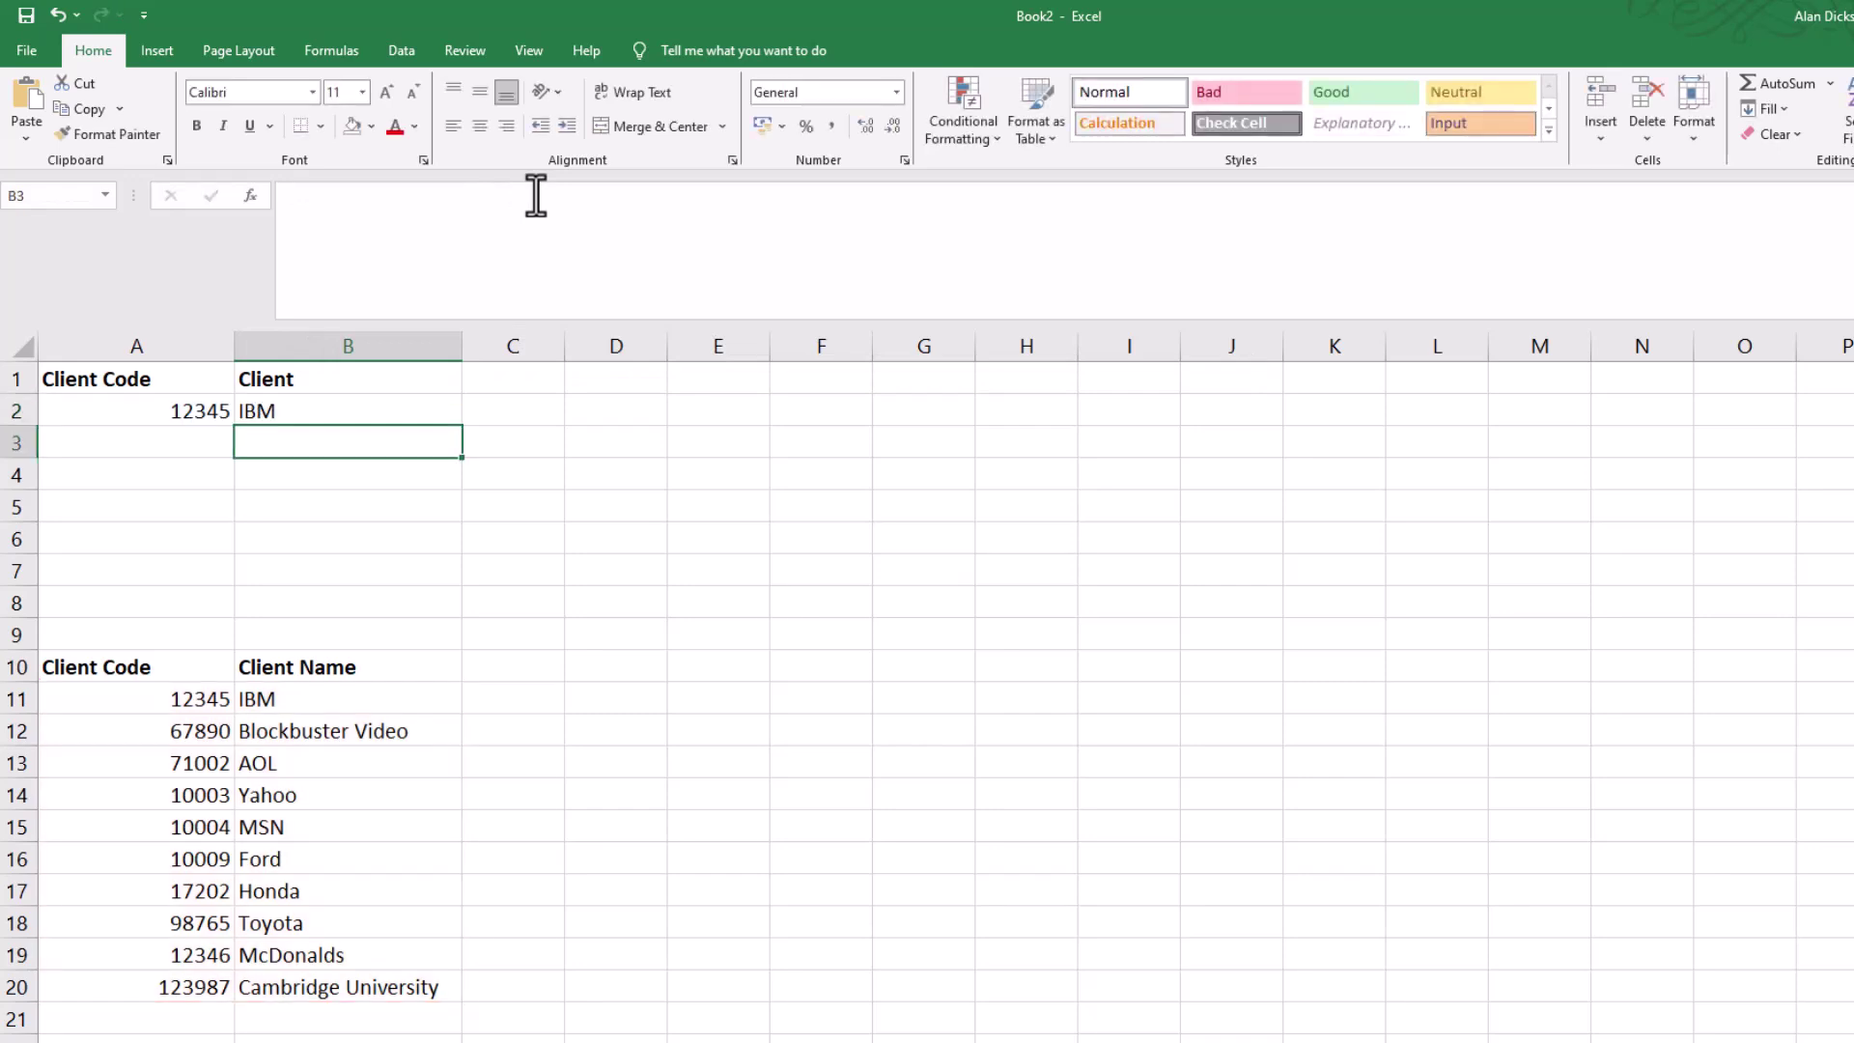
Replace the client code in A2 with 98765
left_click(318, 417)
left_click(198, 415)
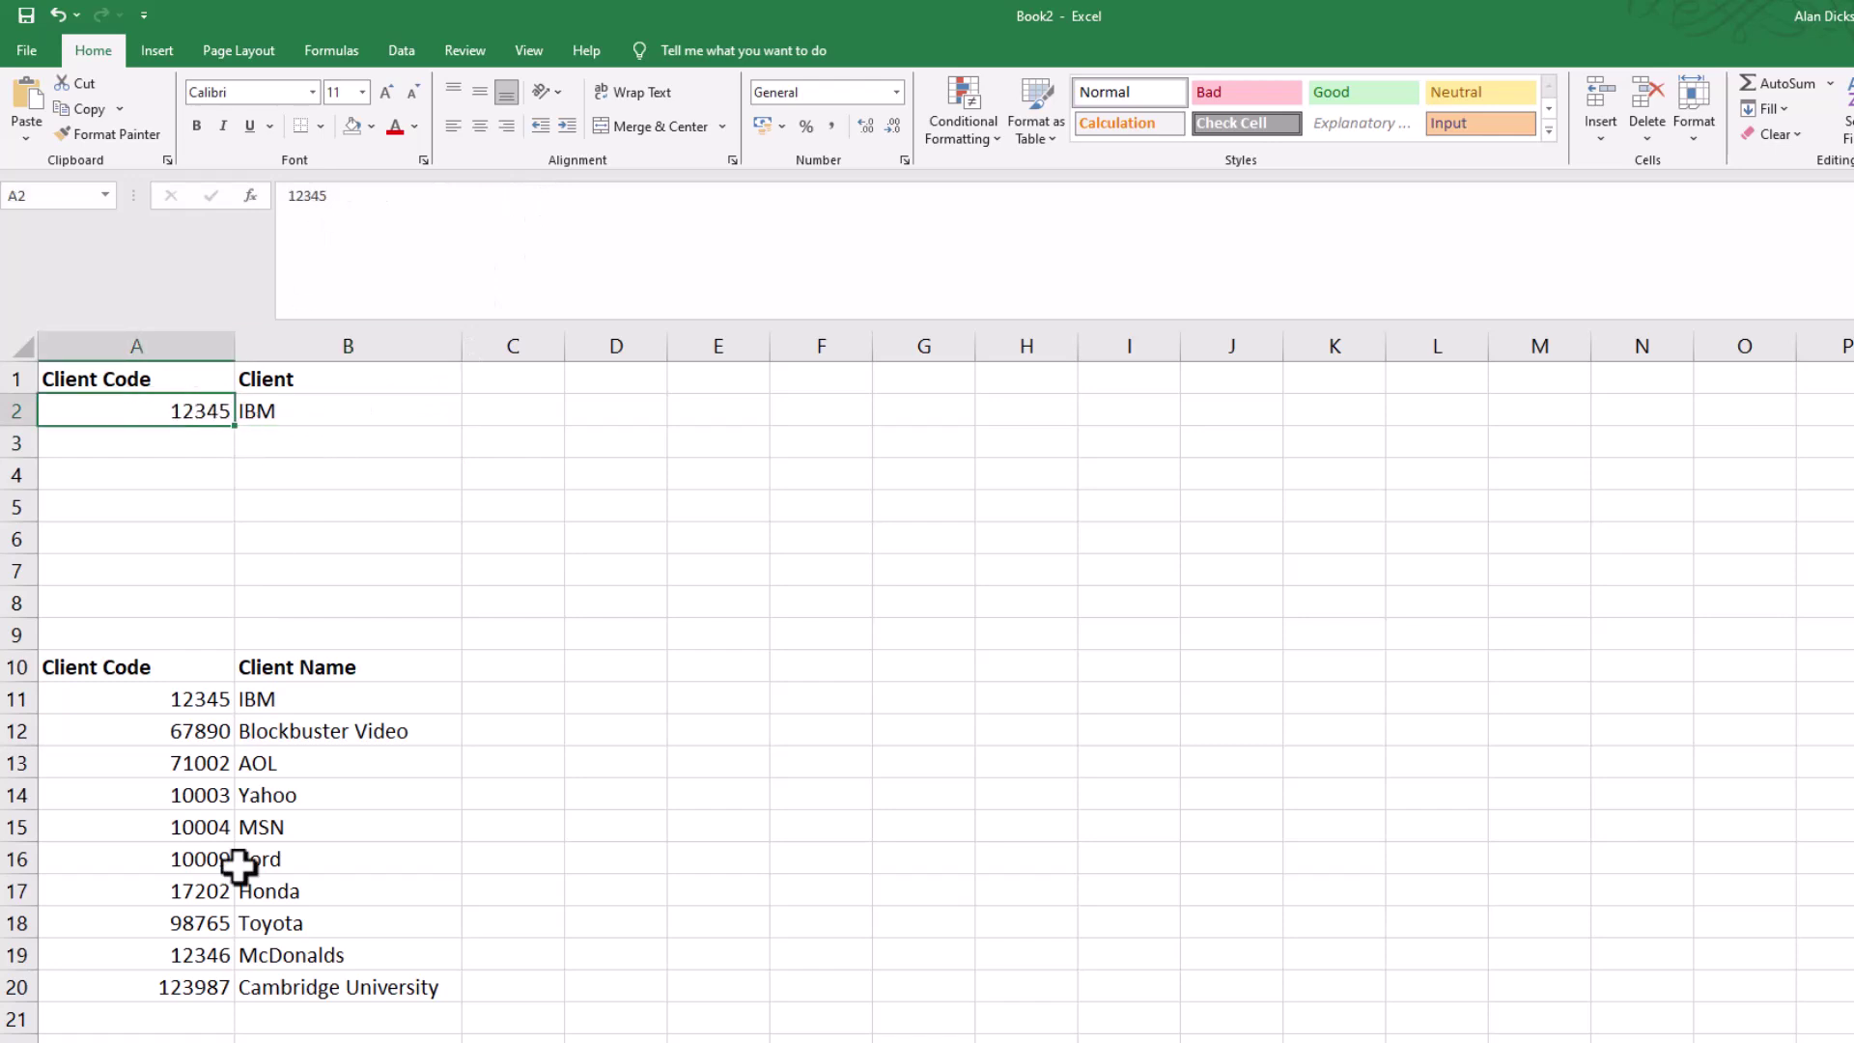
left_click(352, 195)
double_click(352, 194)
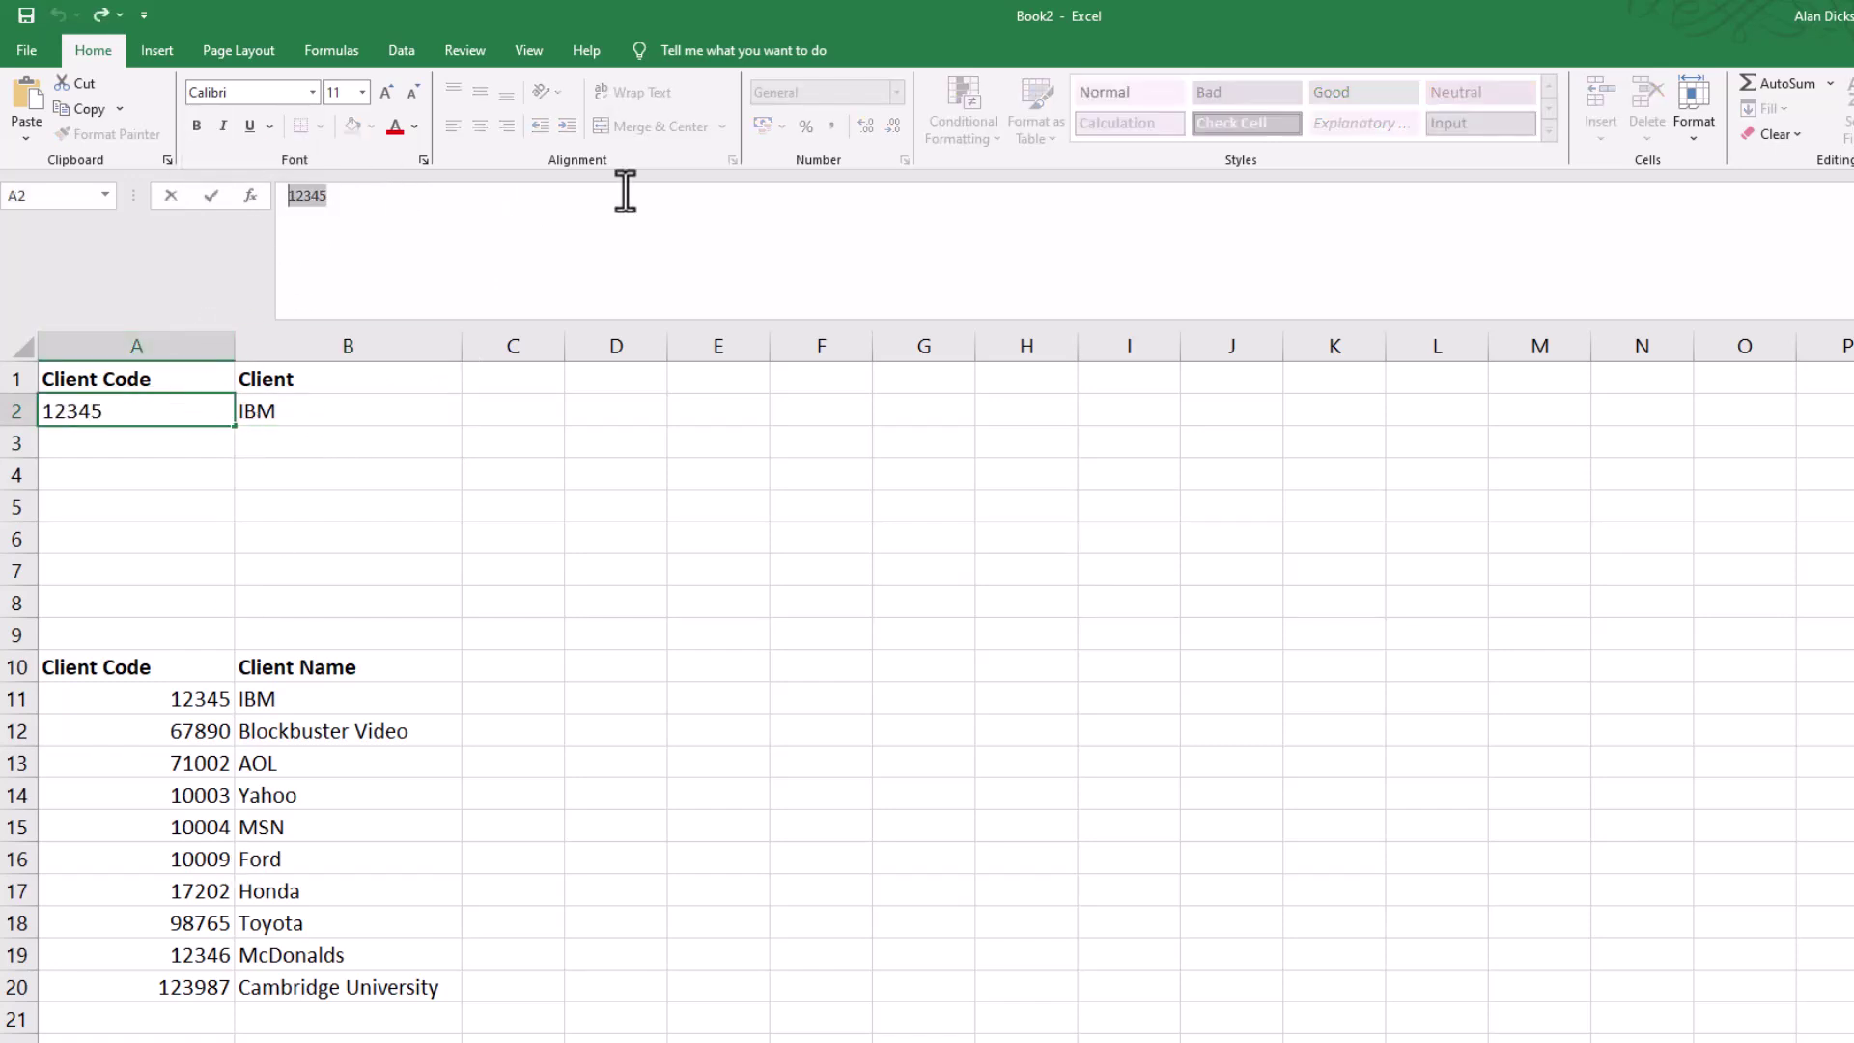
type("98")
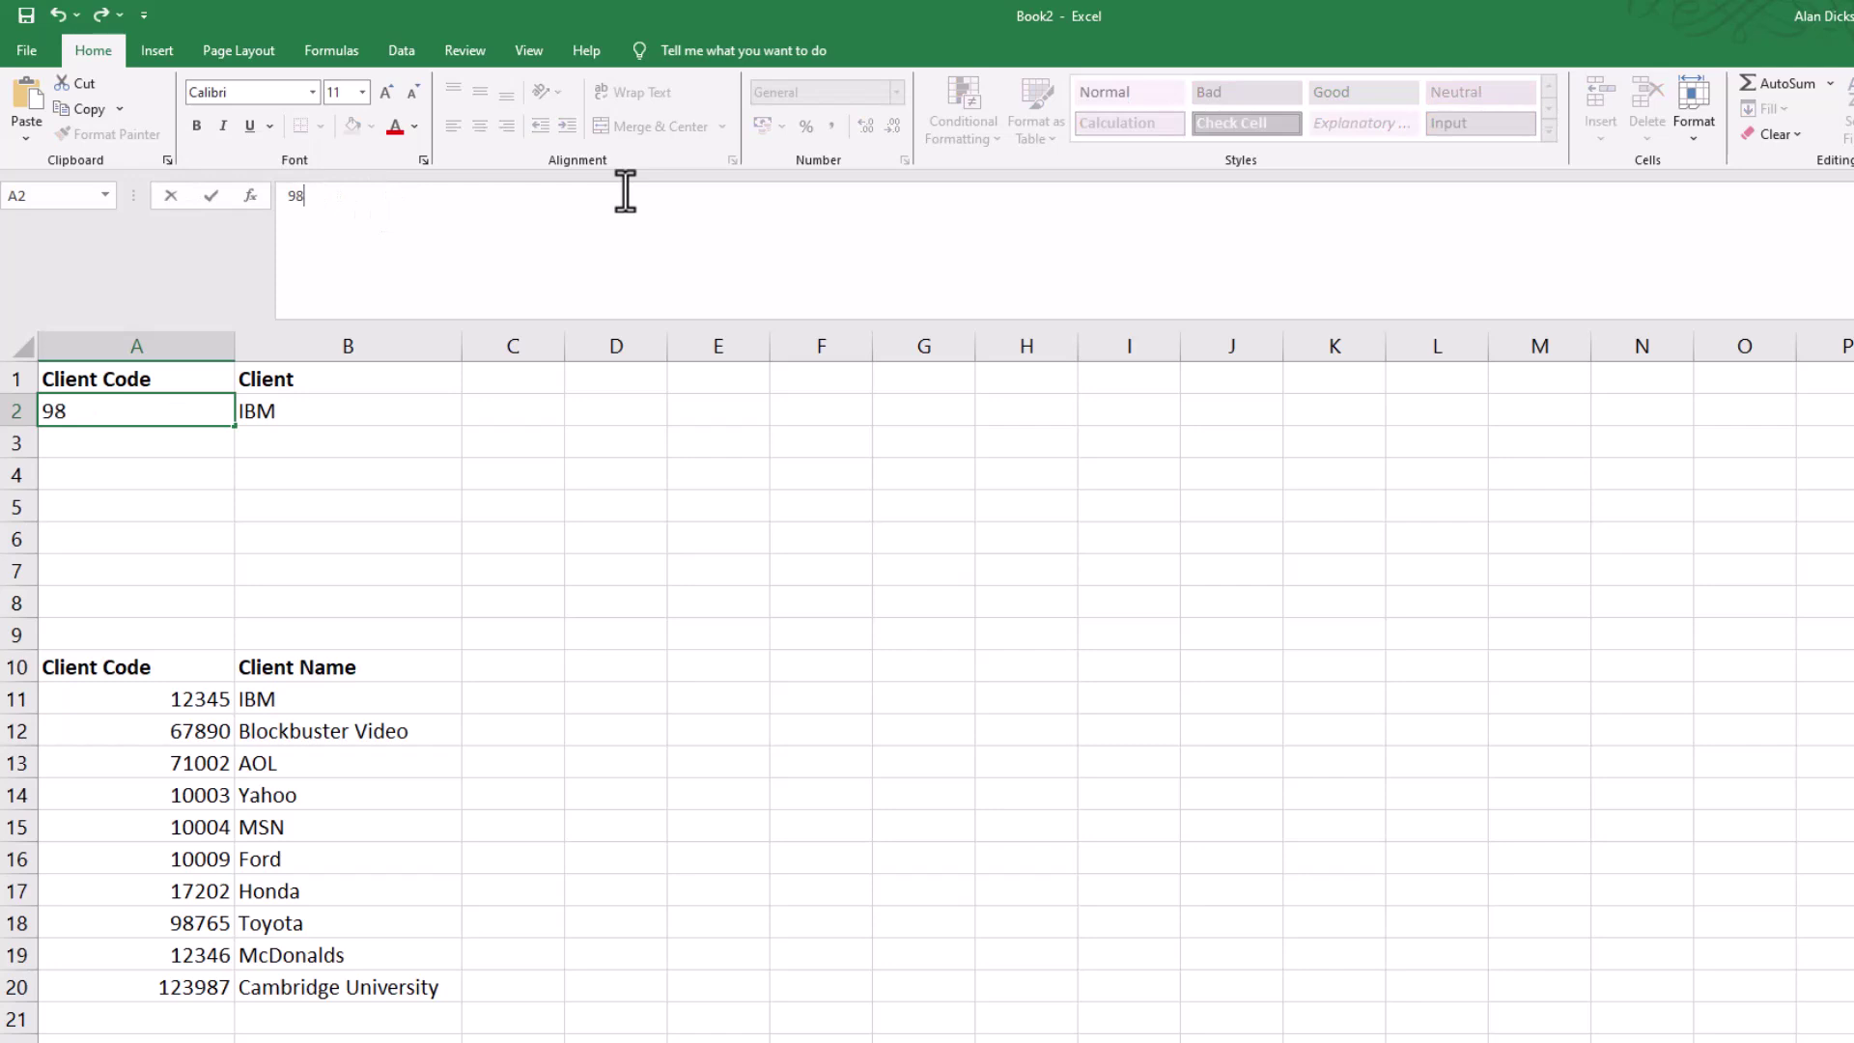
type("765")
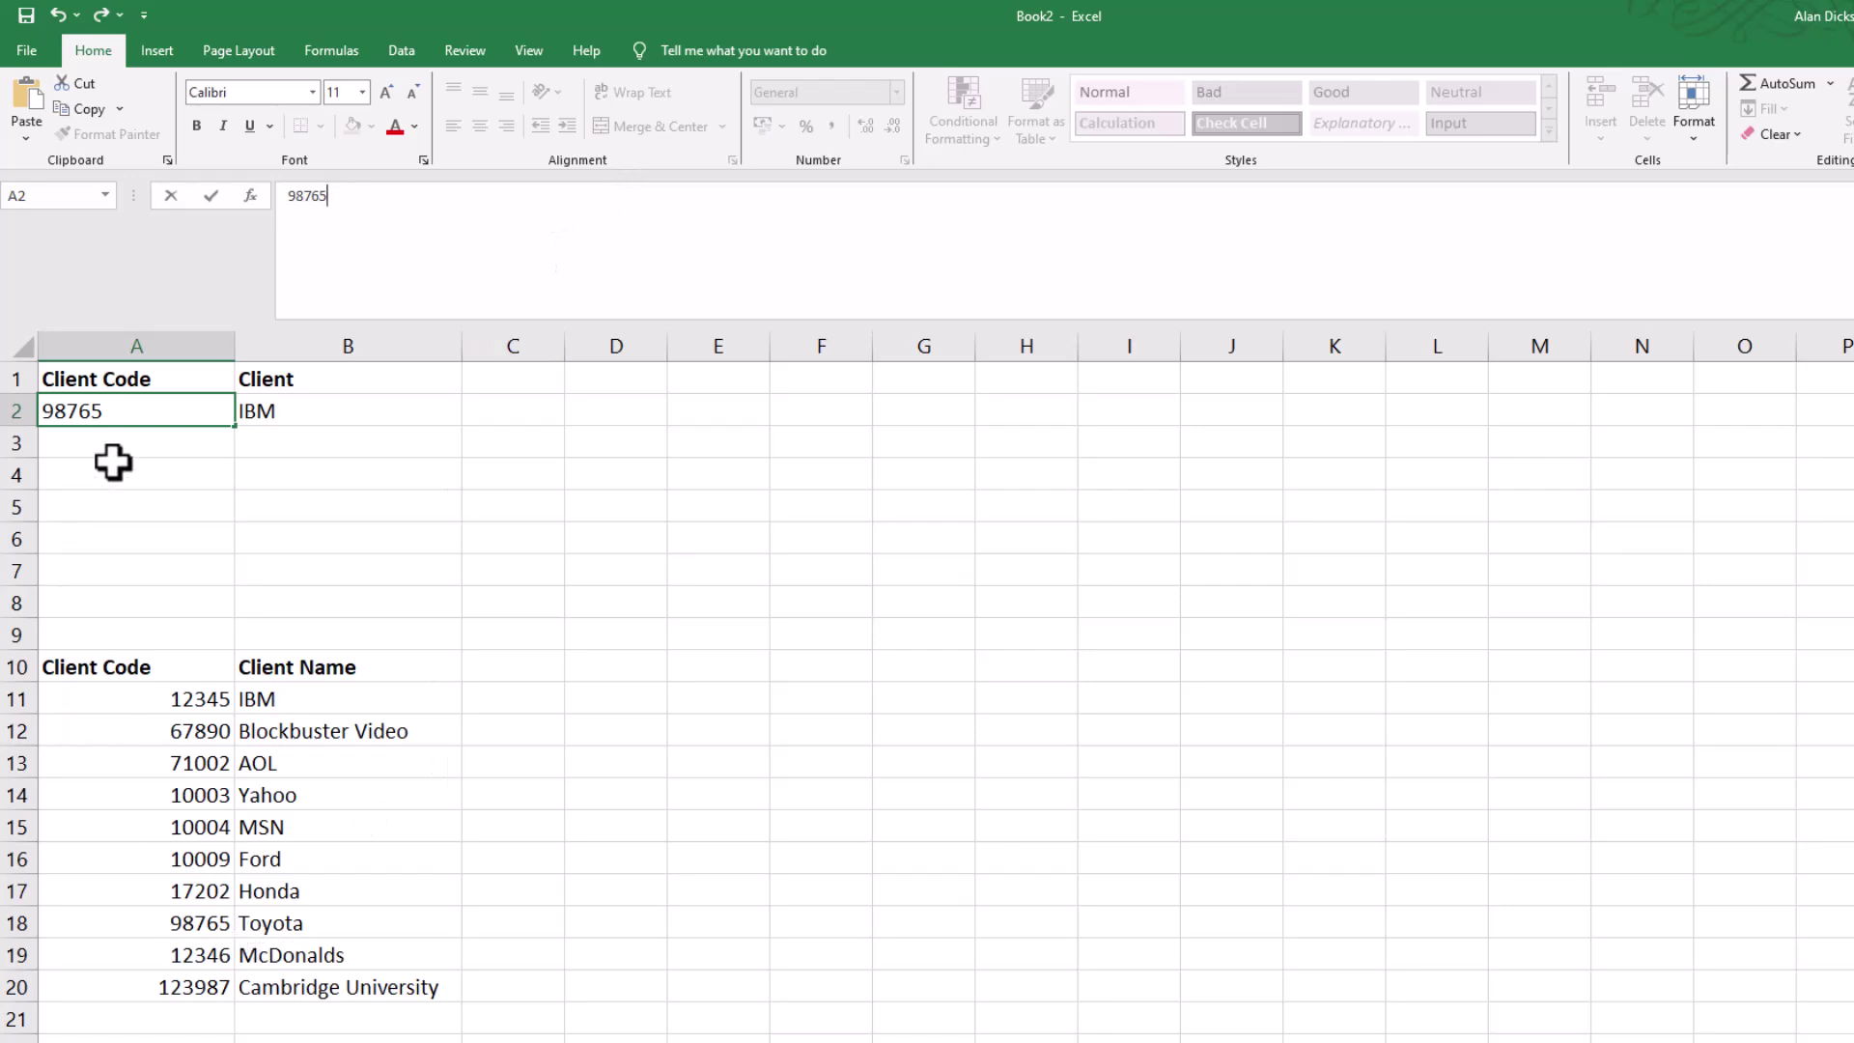
key("Return")
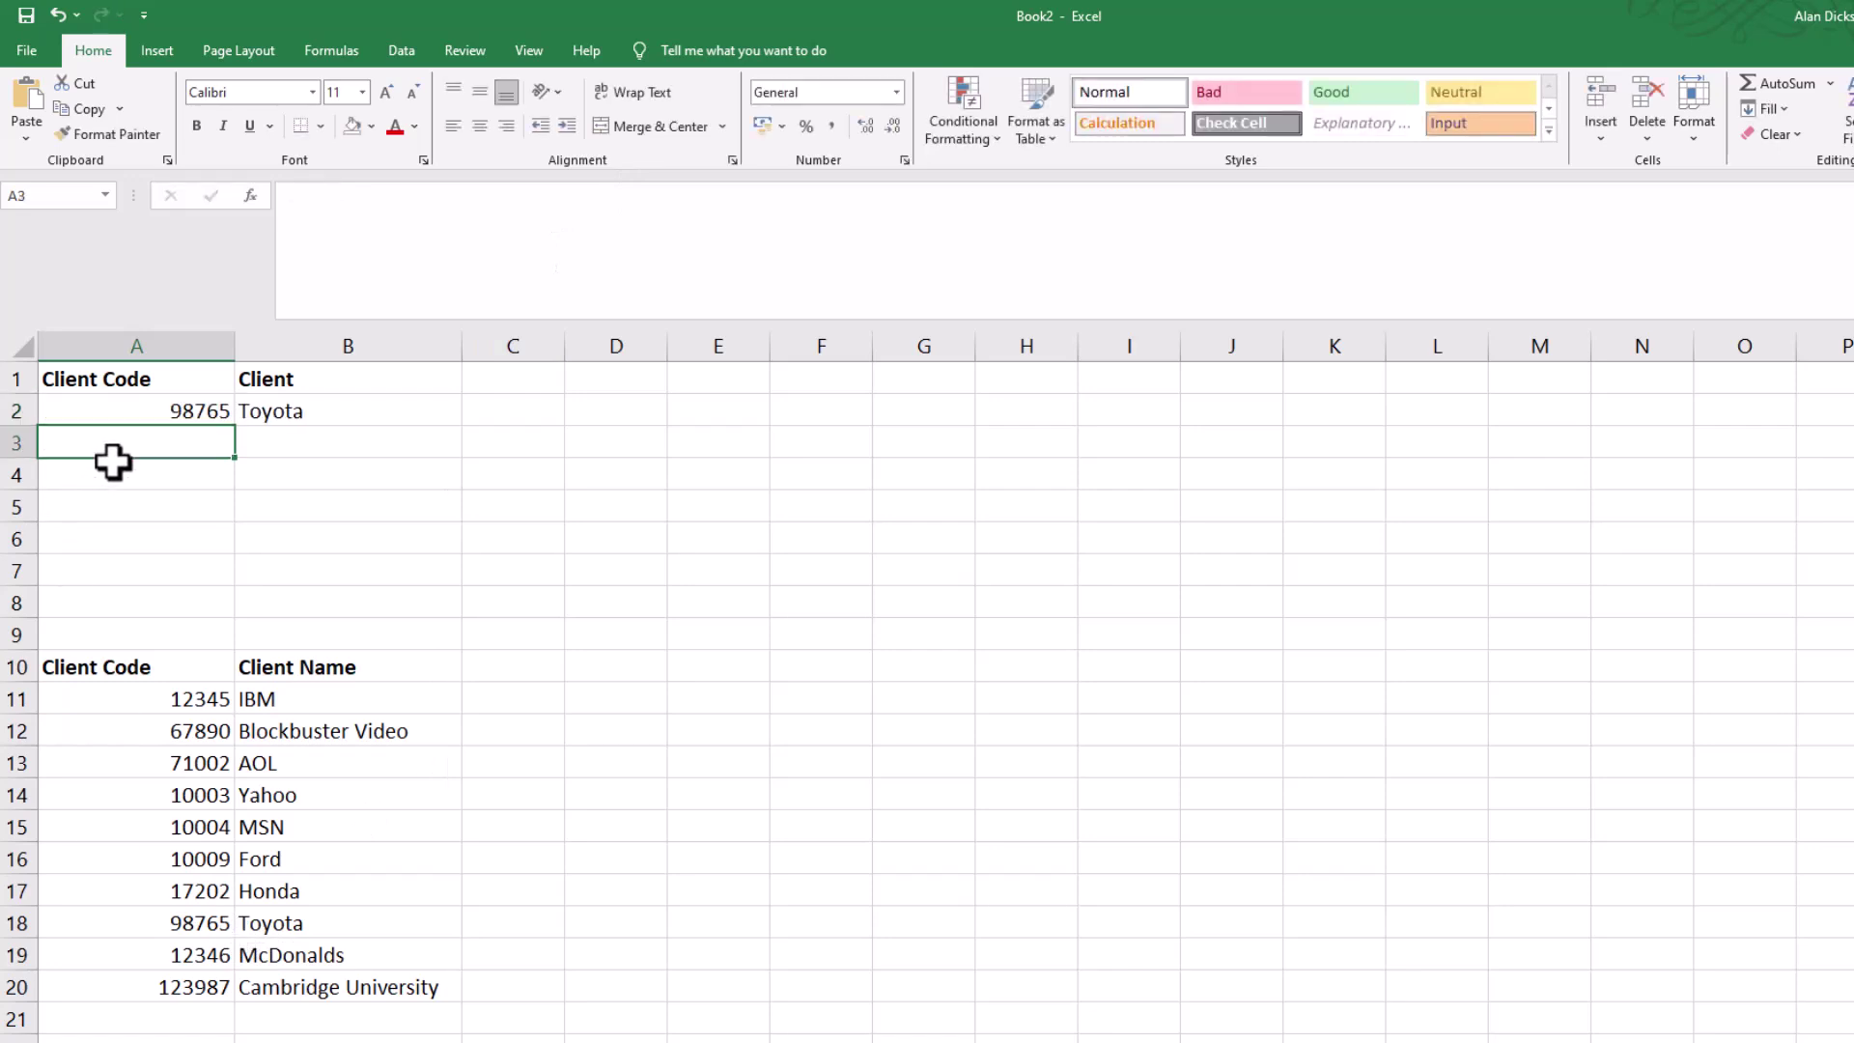
Confirm B2's lookup now returns Toyota and select the client table A11:B20
left_click(326, 418)
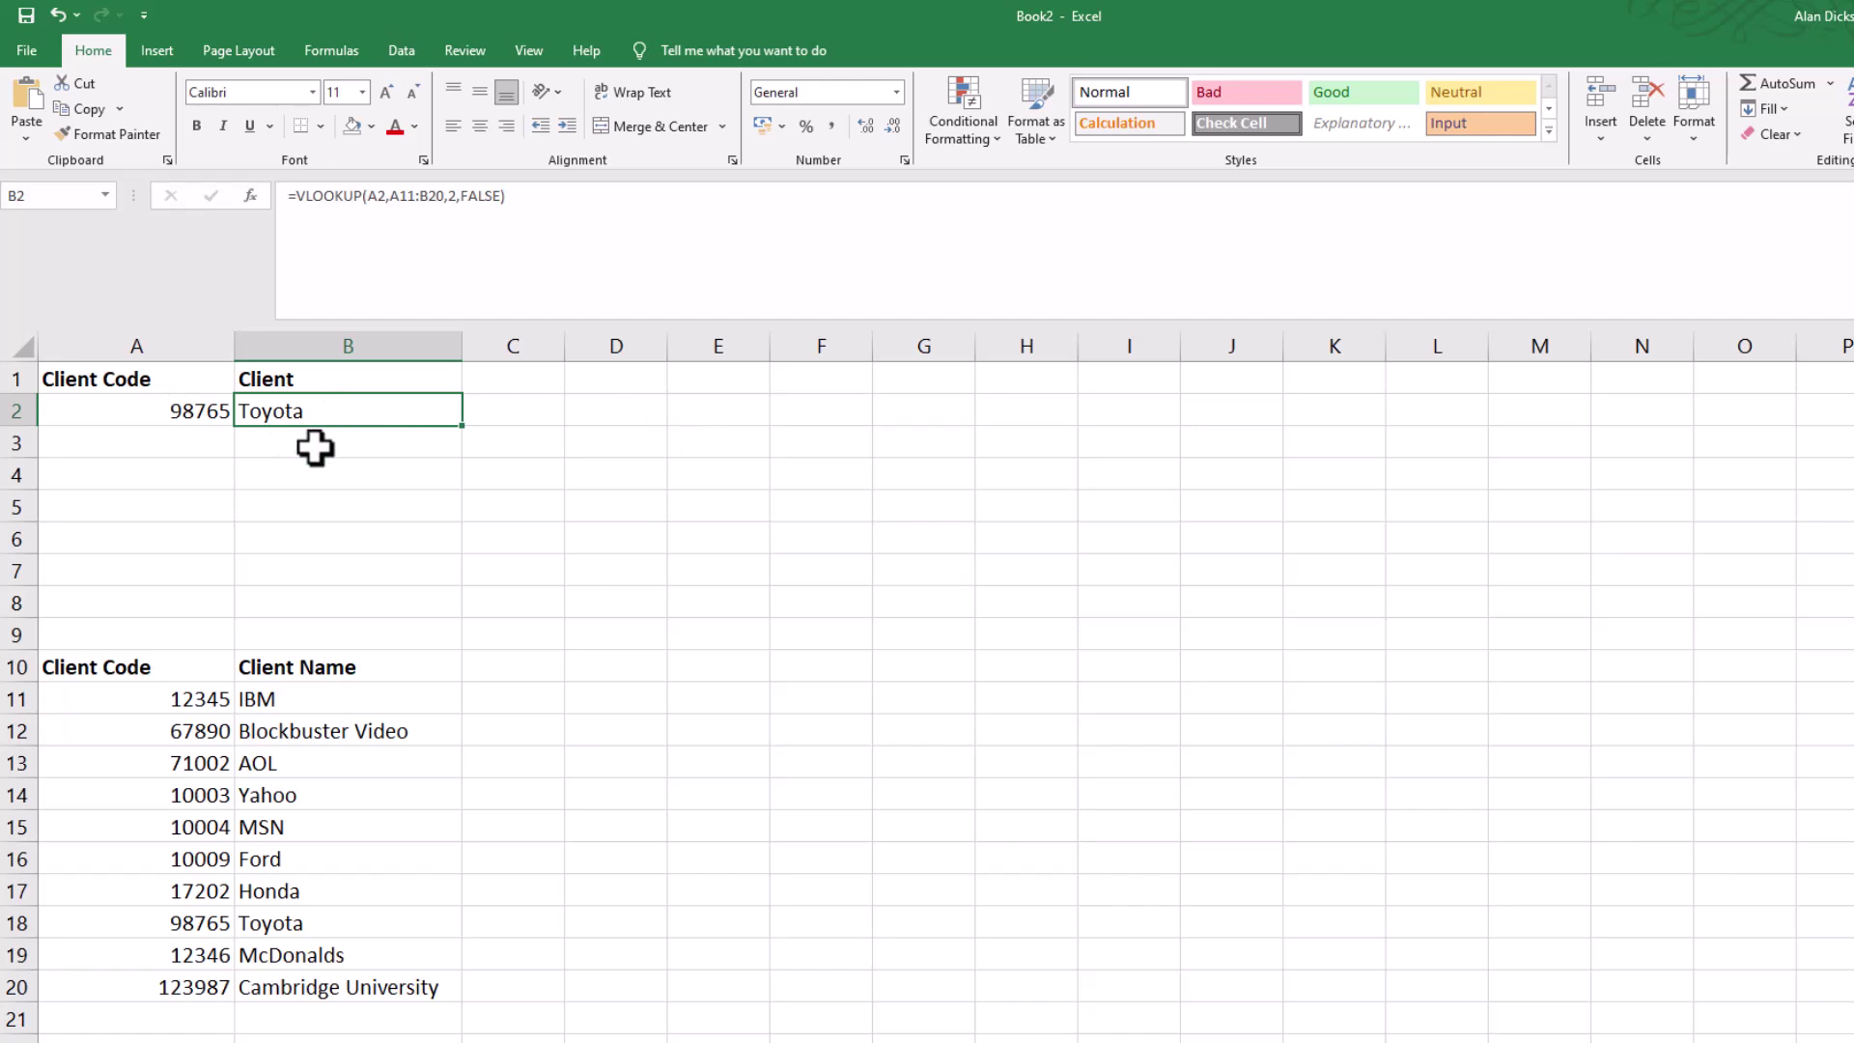
left_click(457, 198)
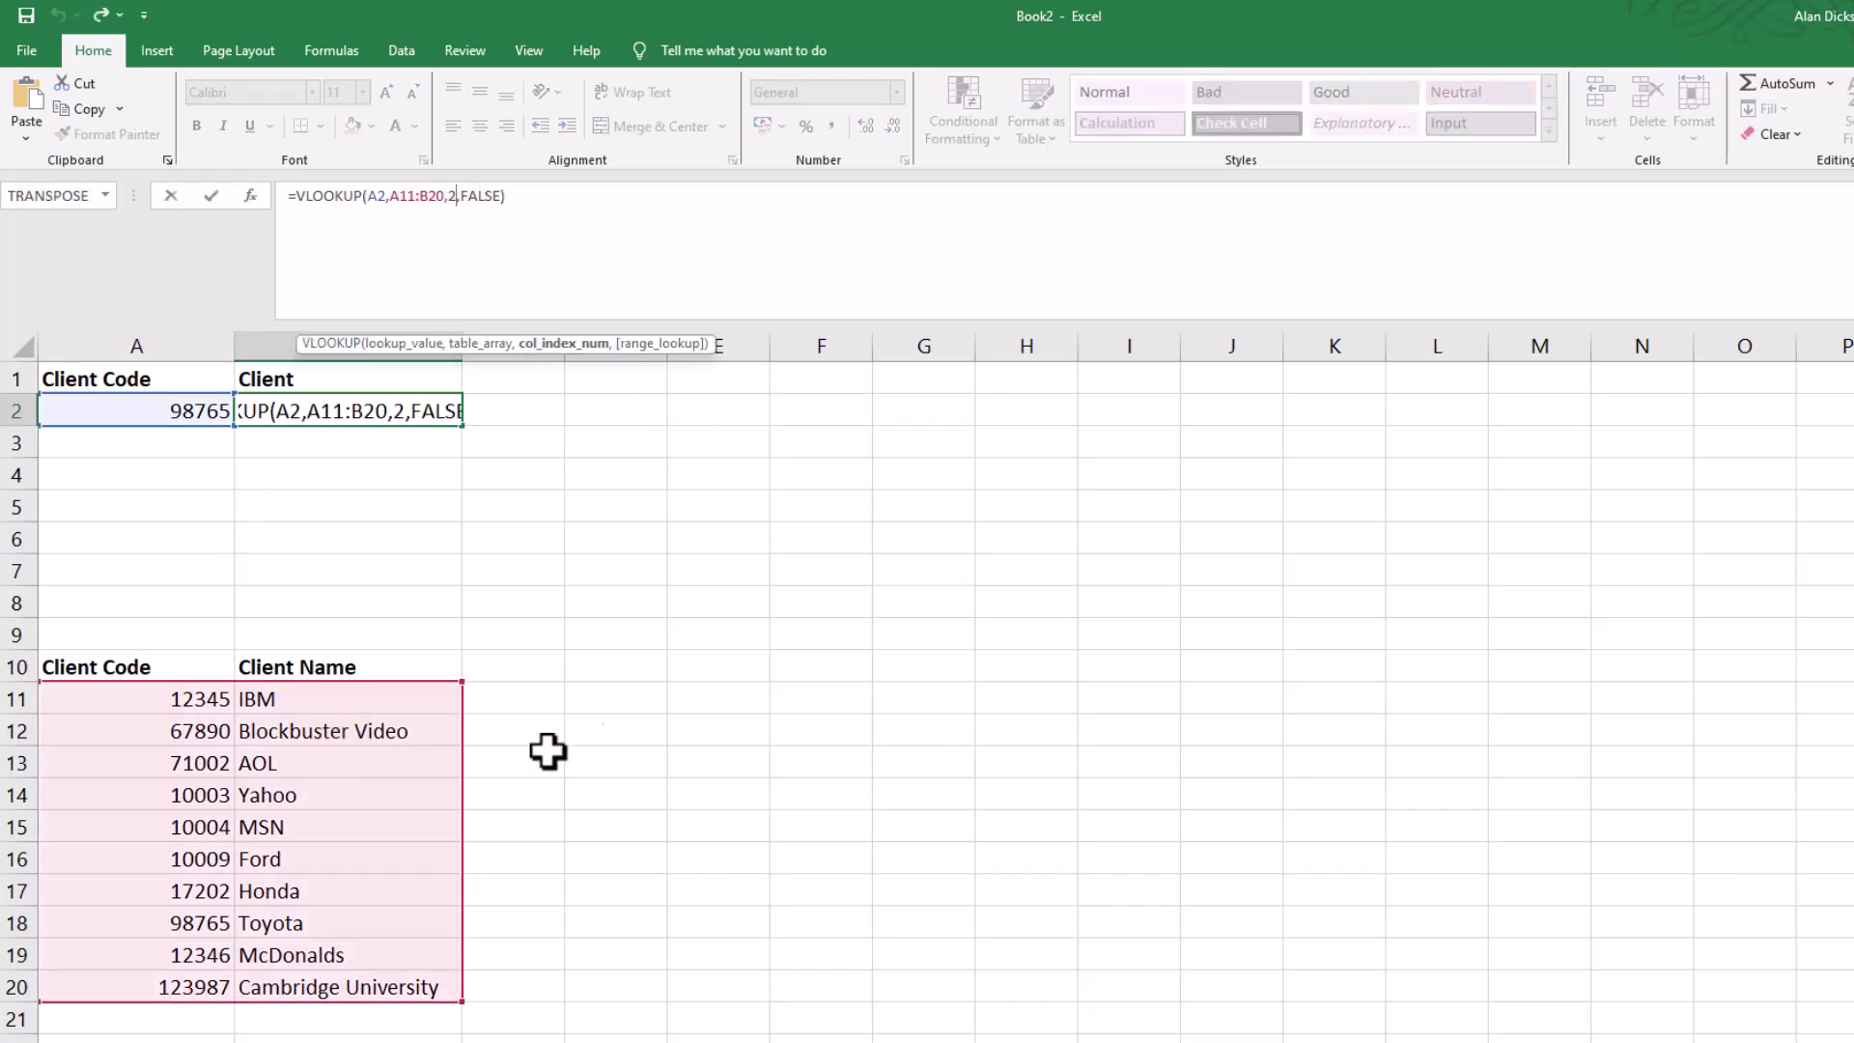
key("ctrl+Return")
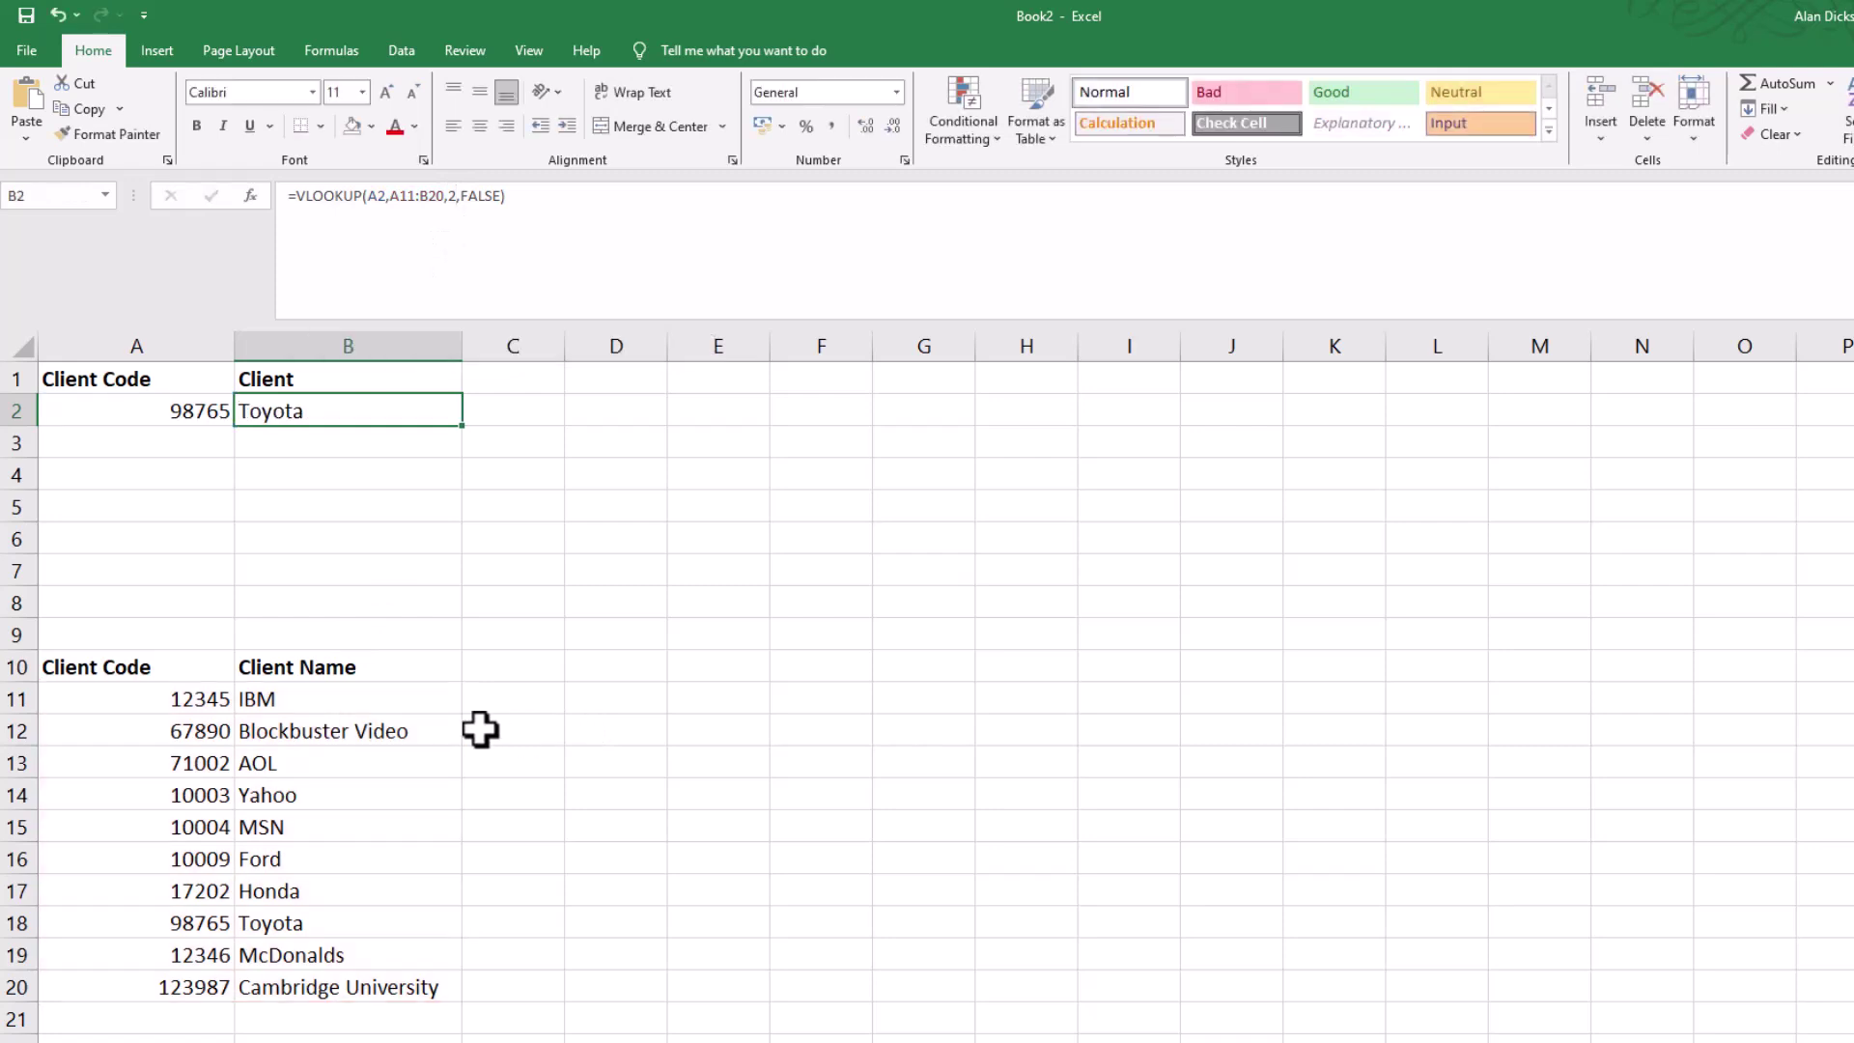
left_click_drag(120, 697, 368, 982)
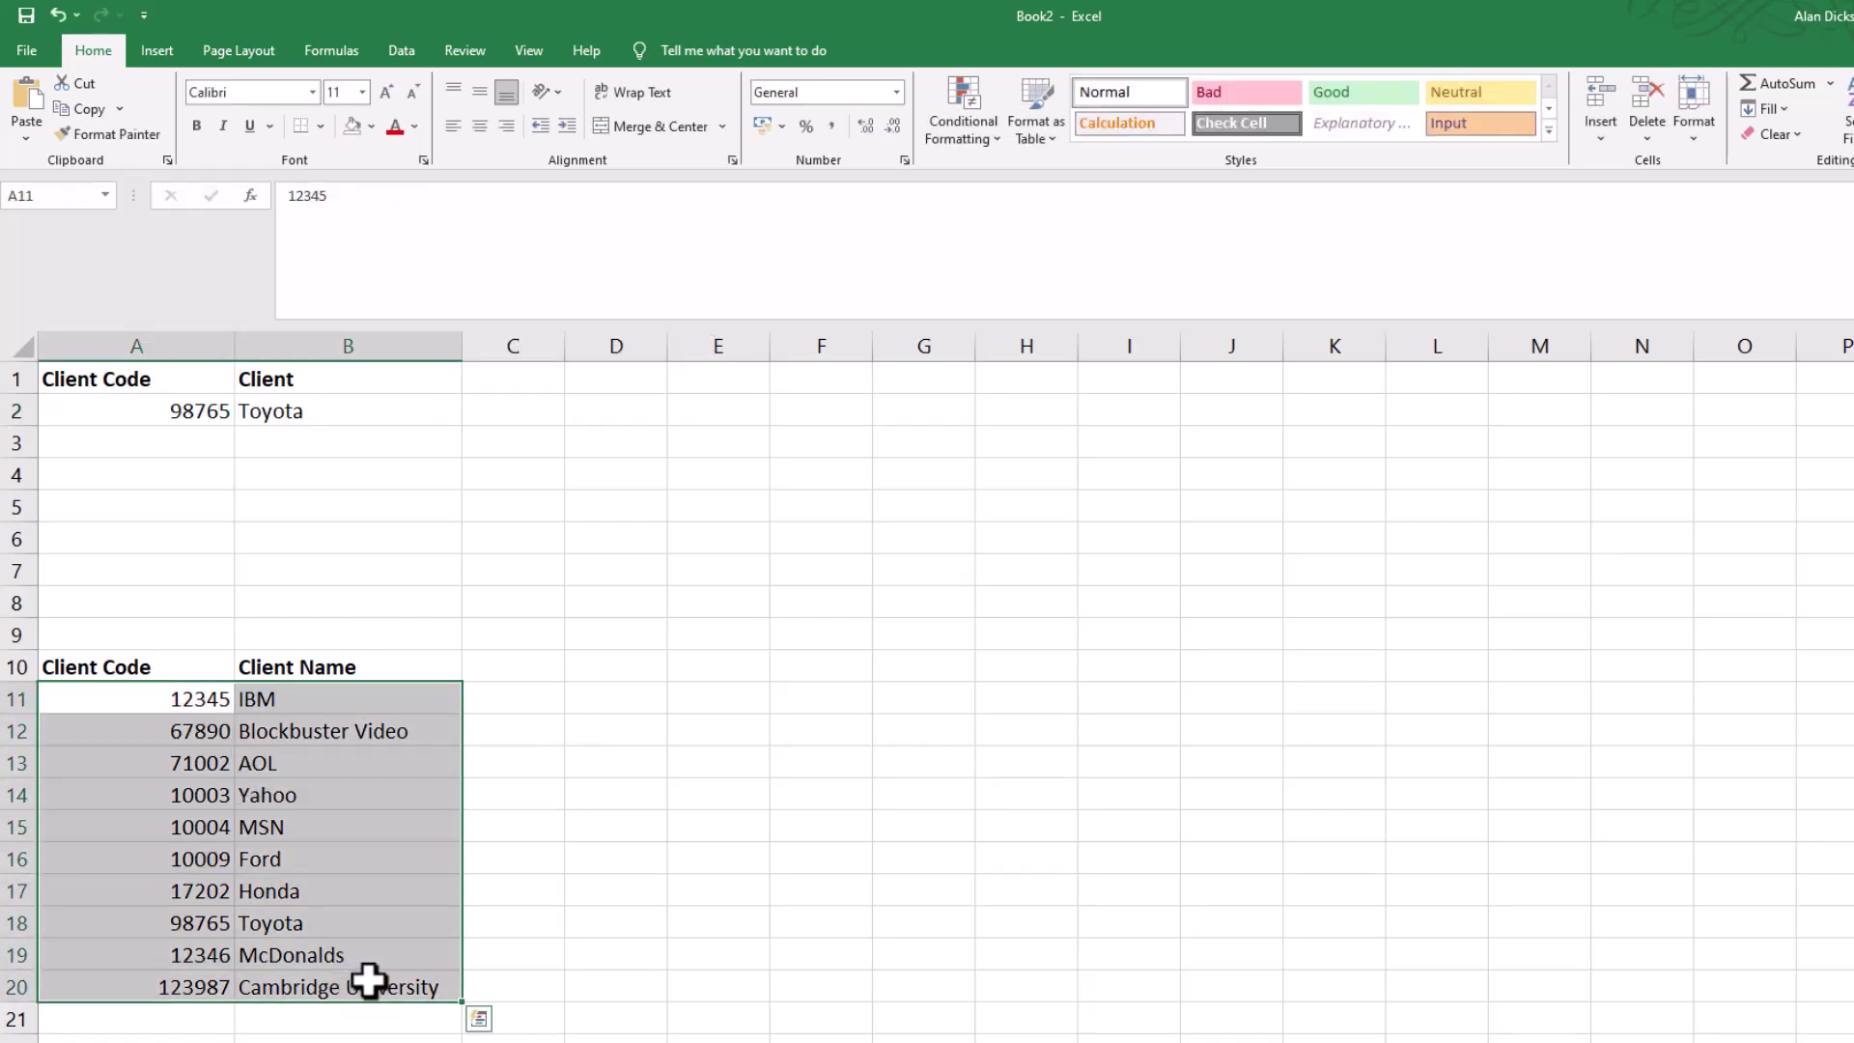
Copy the client table A11:B20 into E11:F20 and fit columns E and F
key("ctrl+c")
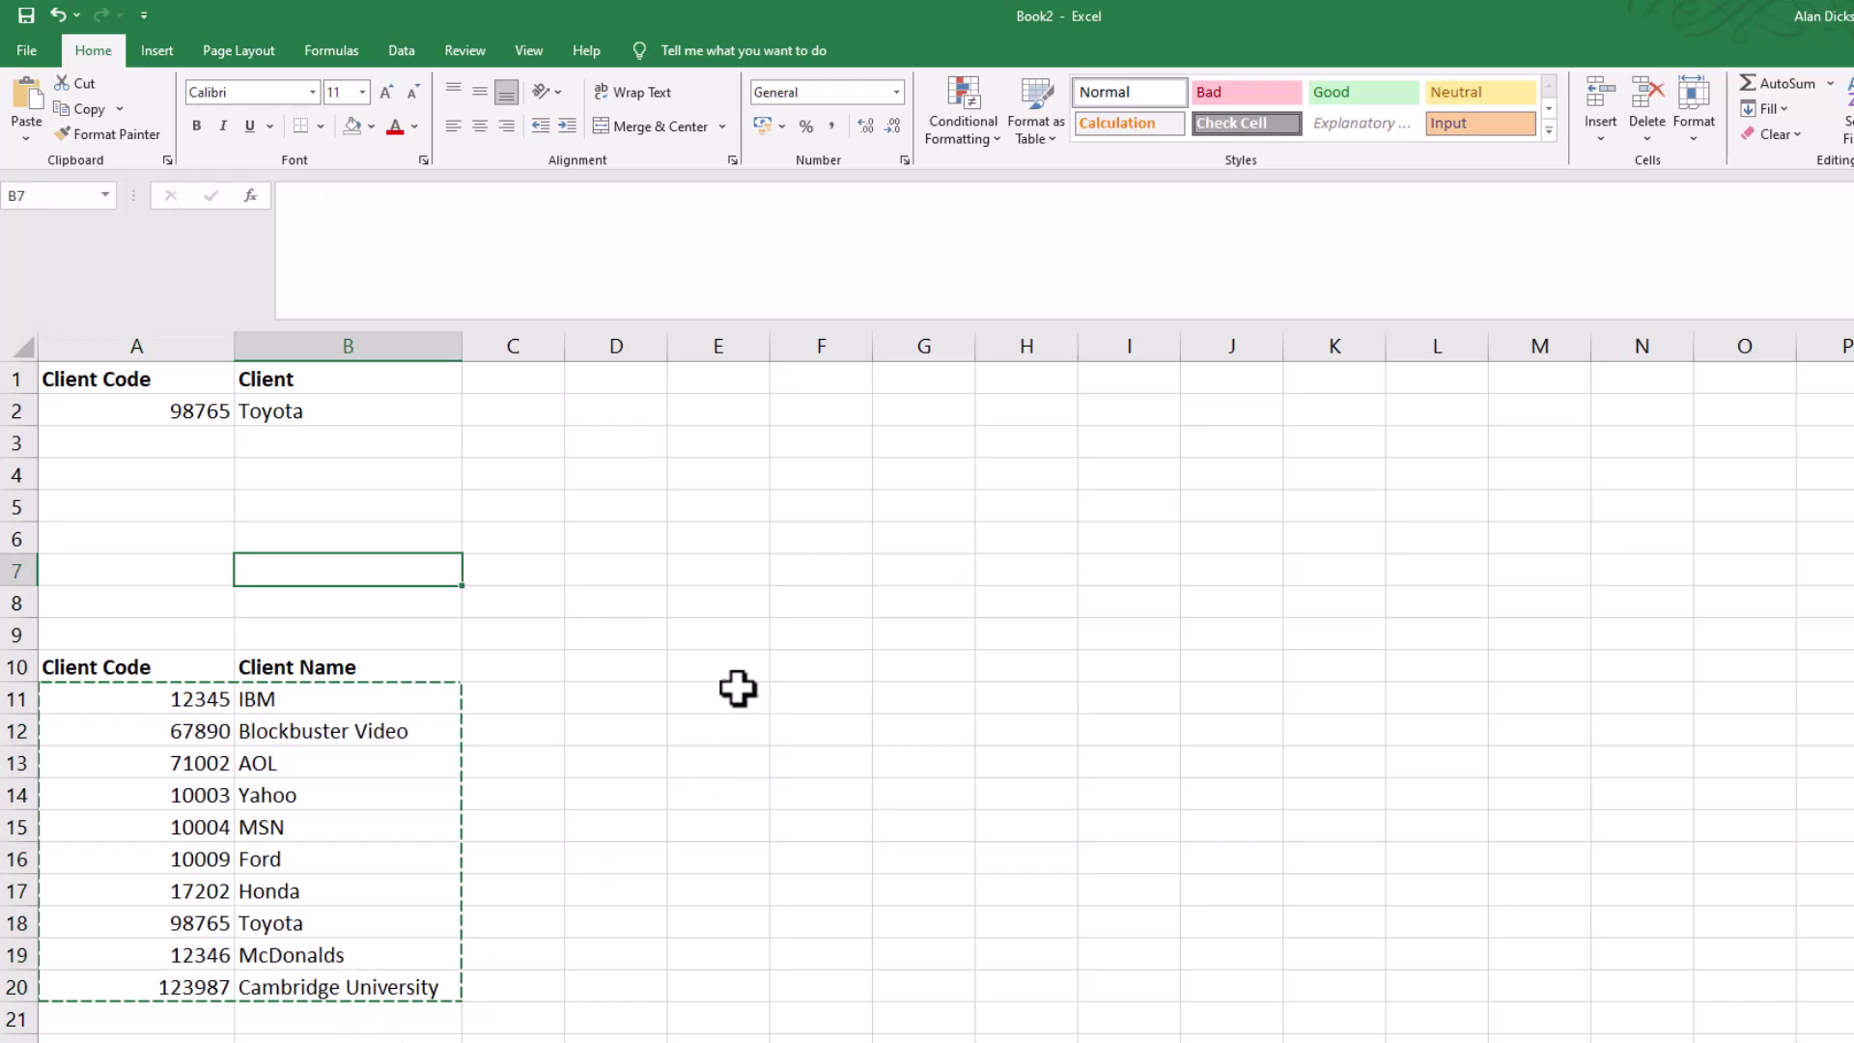
left_click(737, 693)
key("ctrl+v")
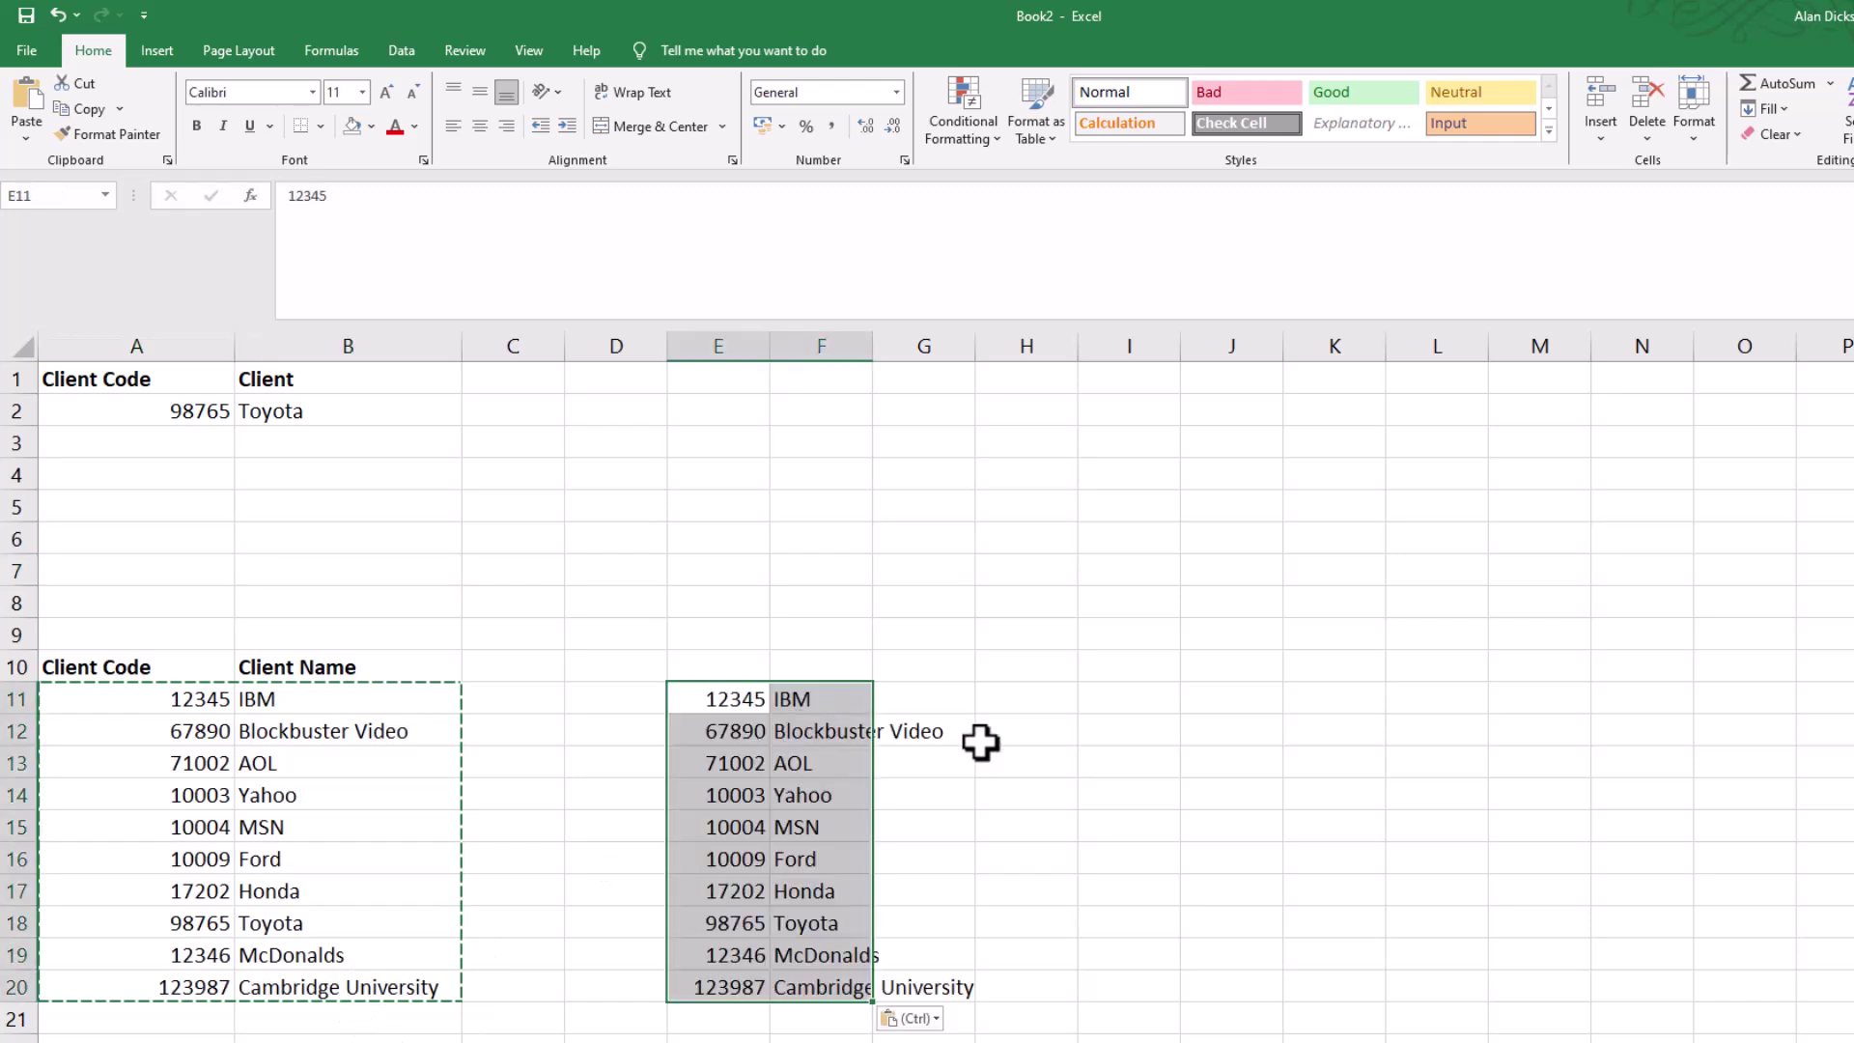
double_click(770, 346)
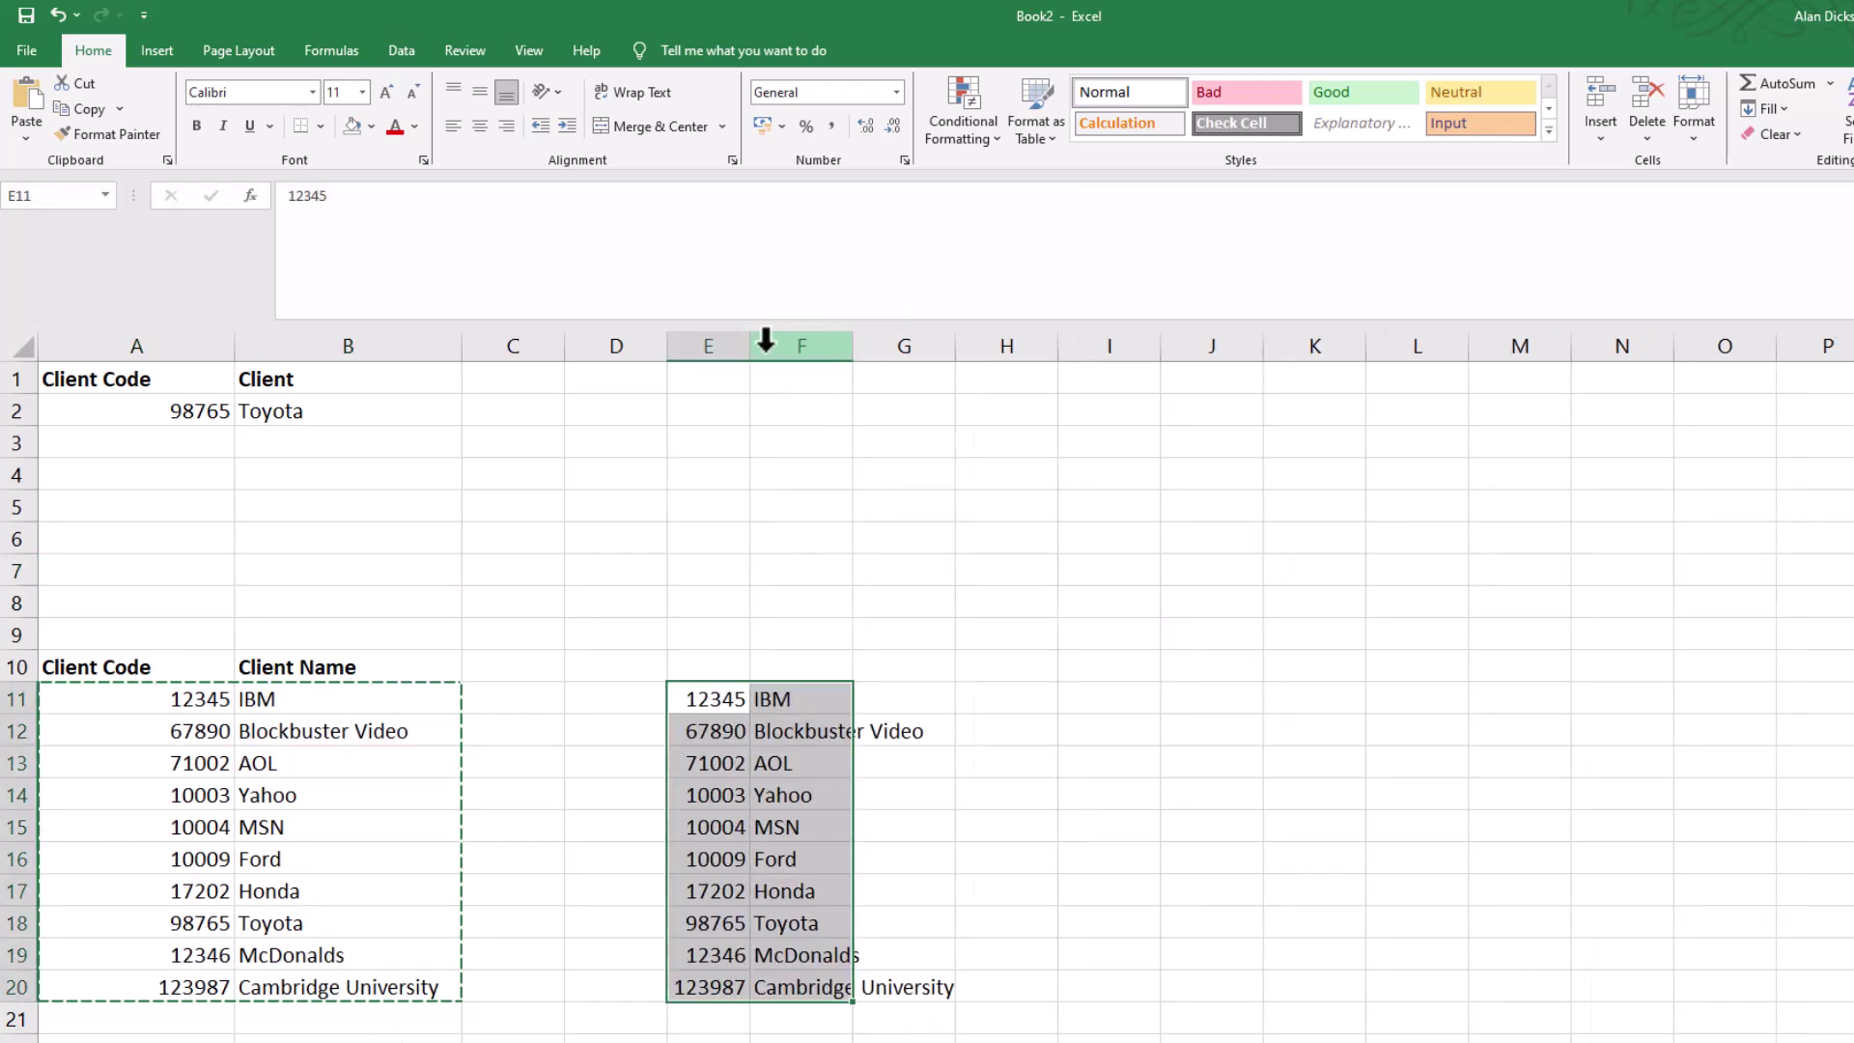
left_click_drag(851, 345, 913, 346)
left_click(983, 502)
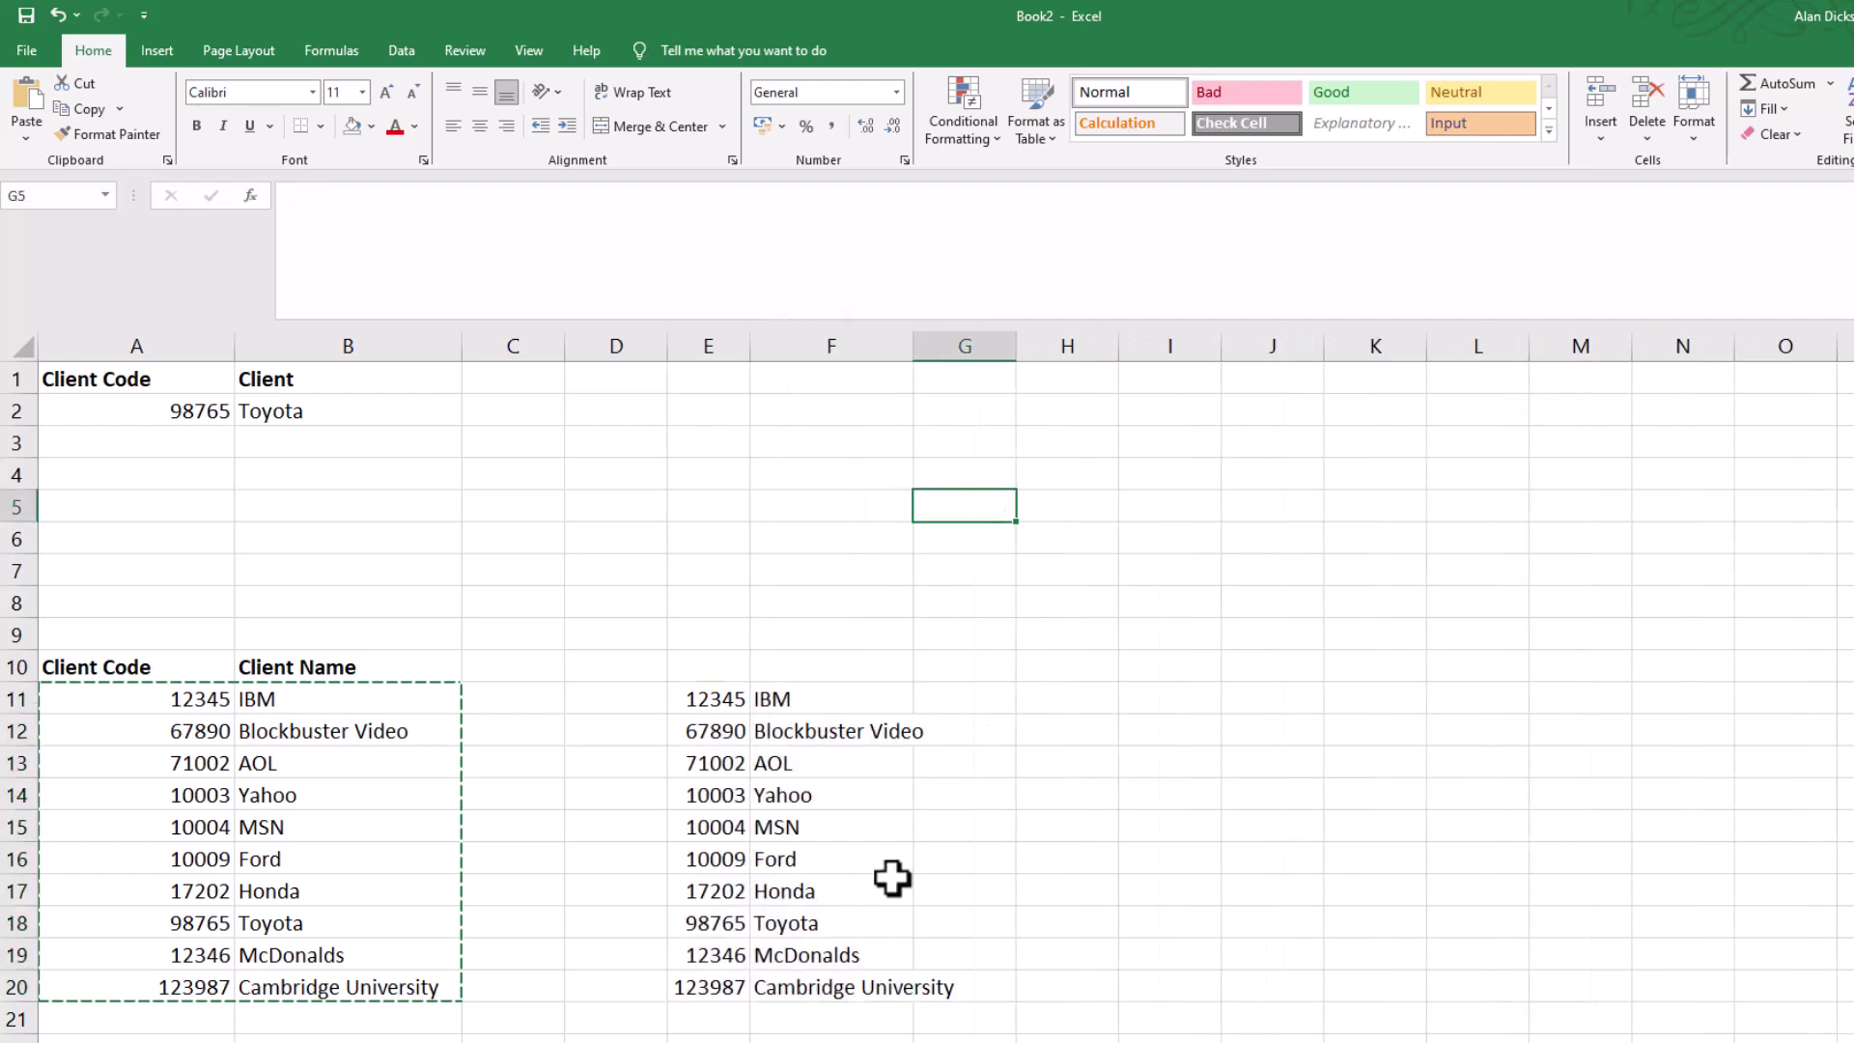
Copy the A1:B2 lookup block to E1:F2 and clear the copied formula in F2
left_click(637, 817)
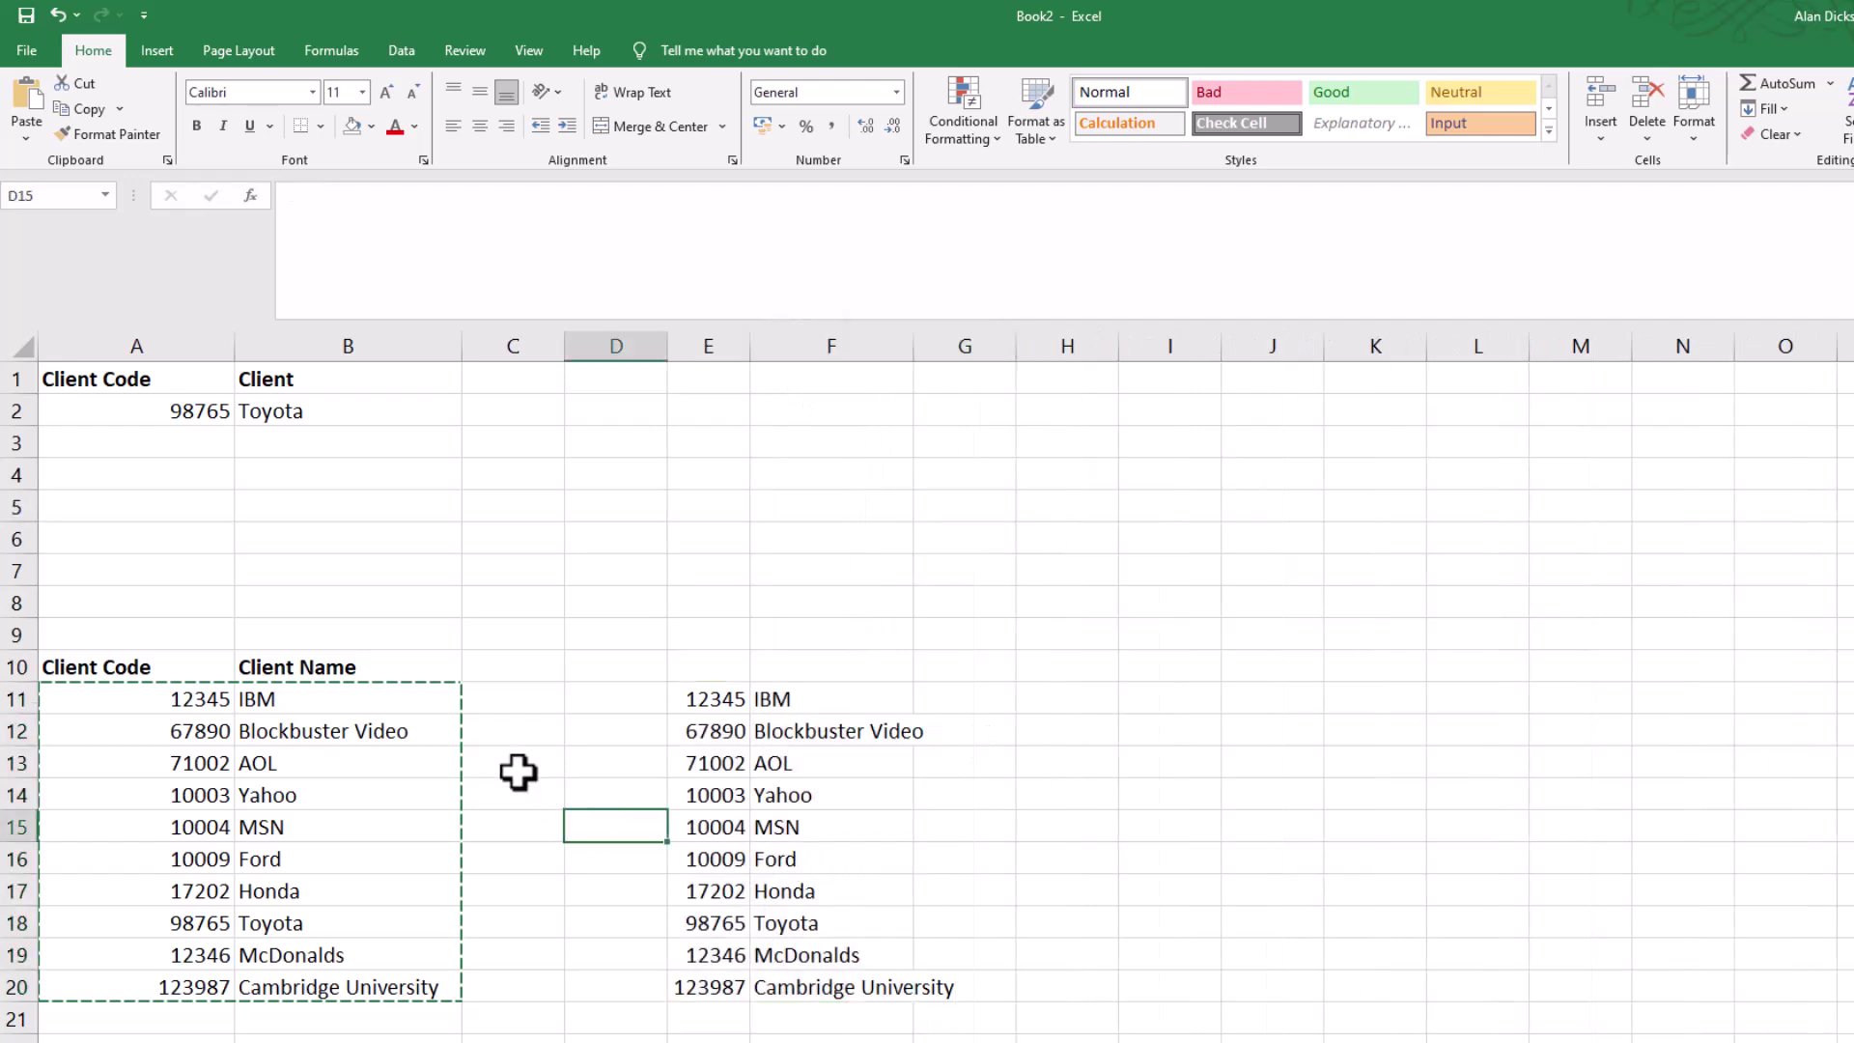
left_click(467, 428)
left_click_drag(125, 390, 297, 407)
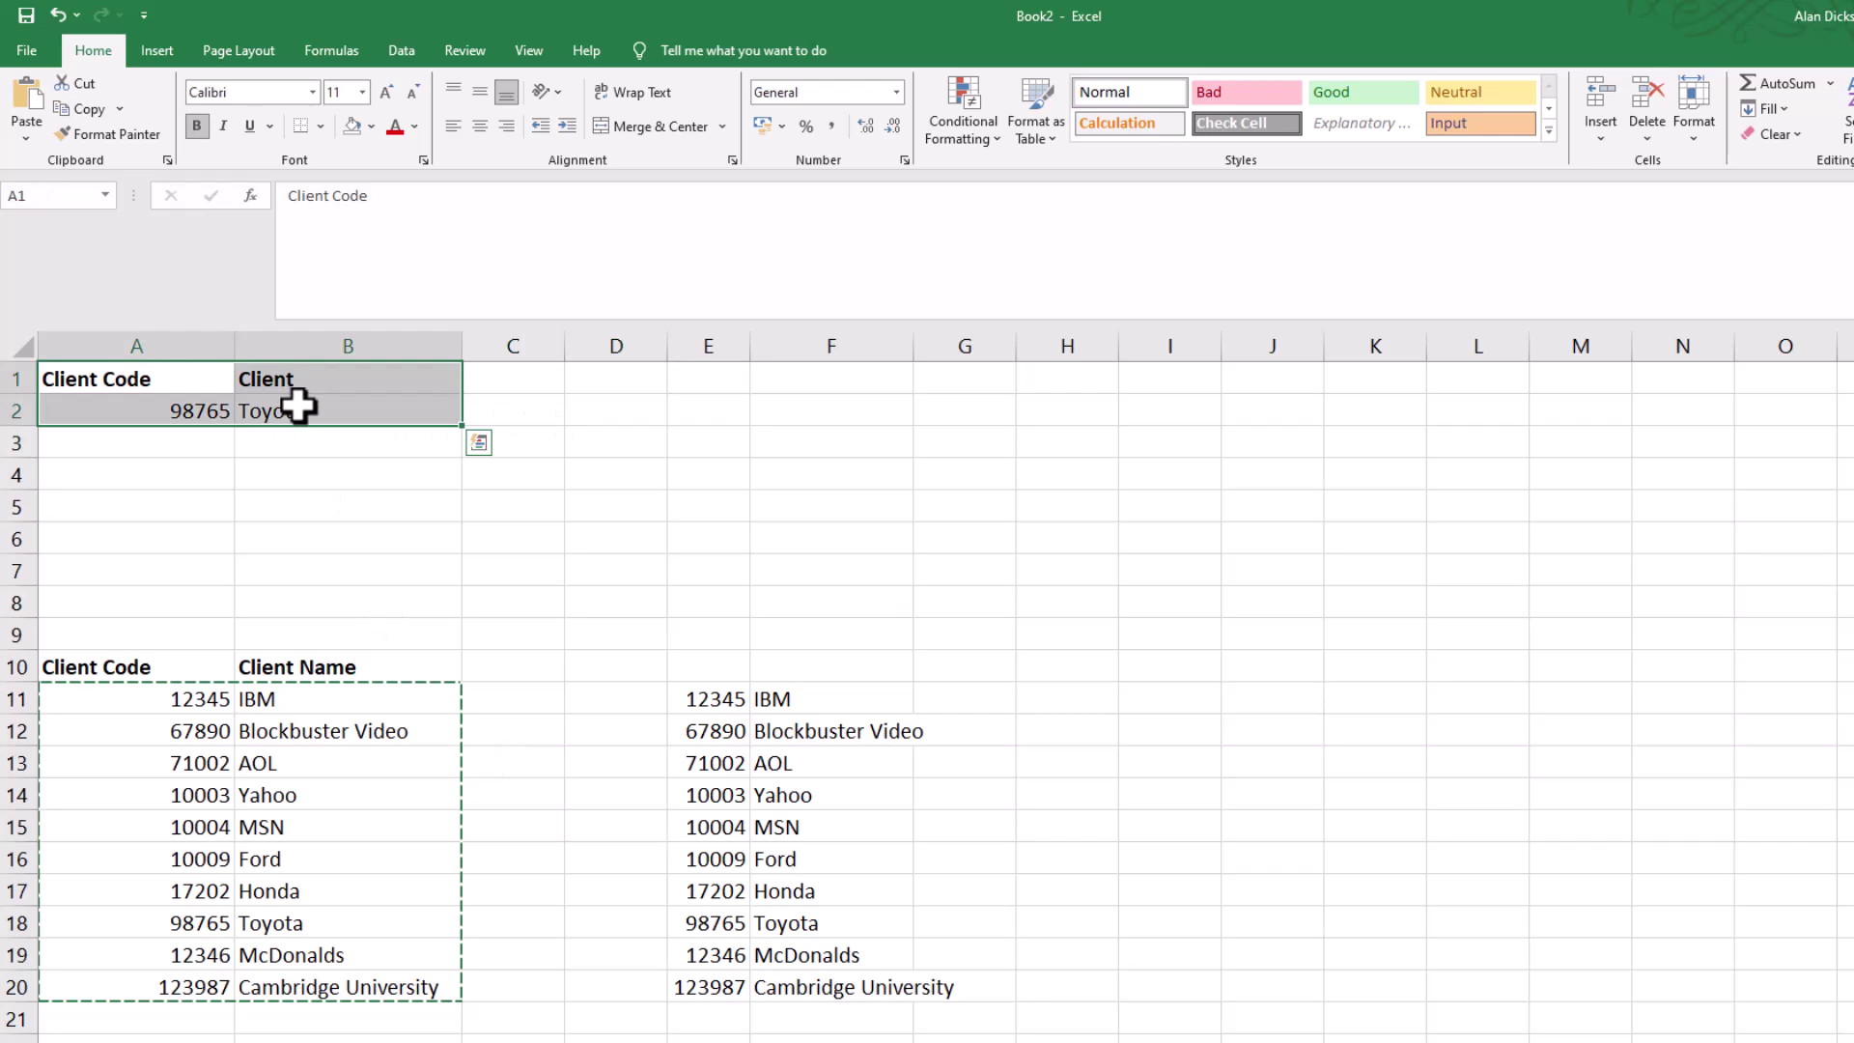
key("ctrl+c")
left_click(704, 377)
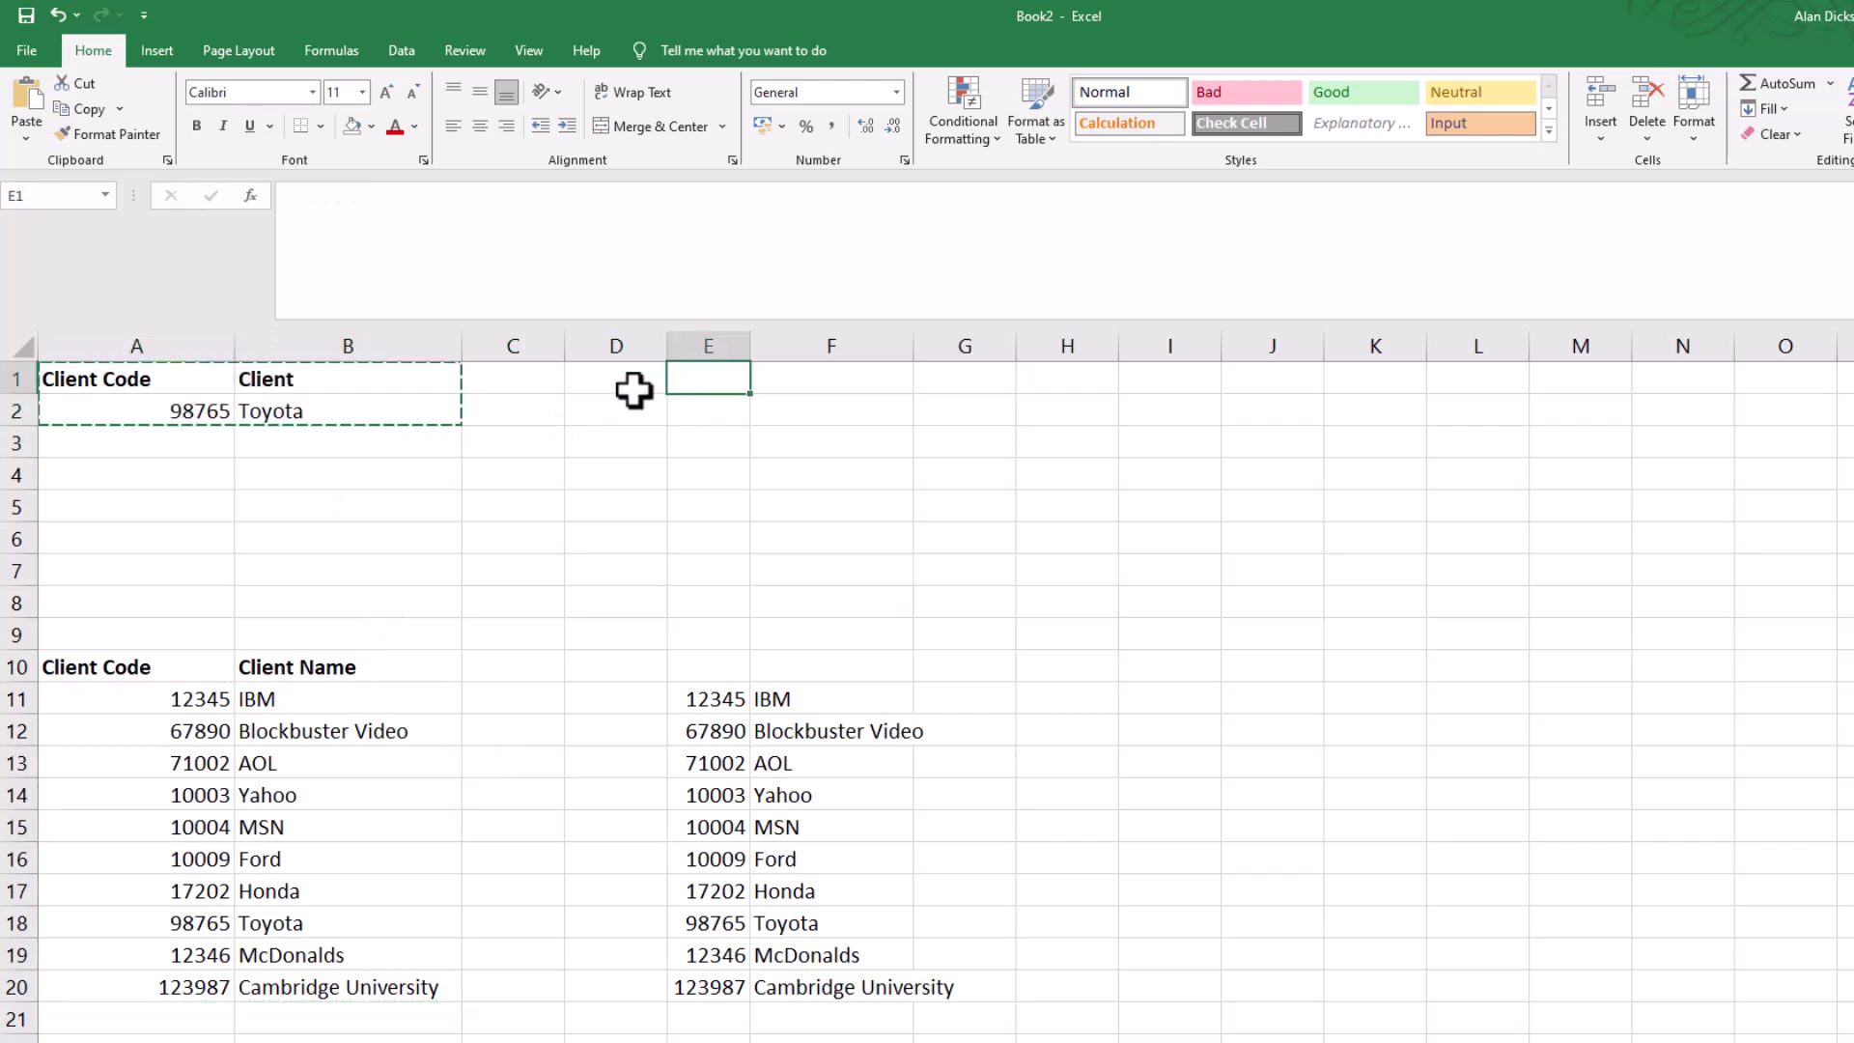
key("ctrl+v")
left_click(772, 502)
left_click(824, 411)
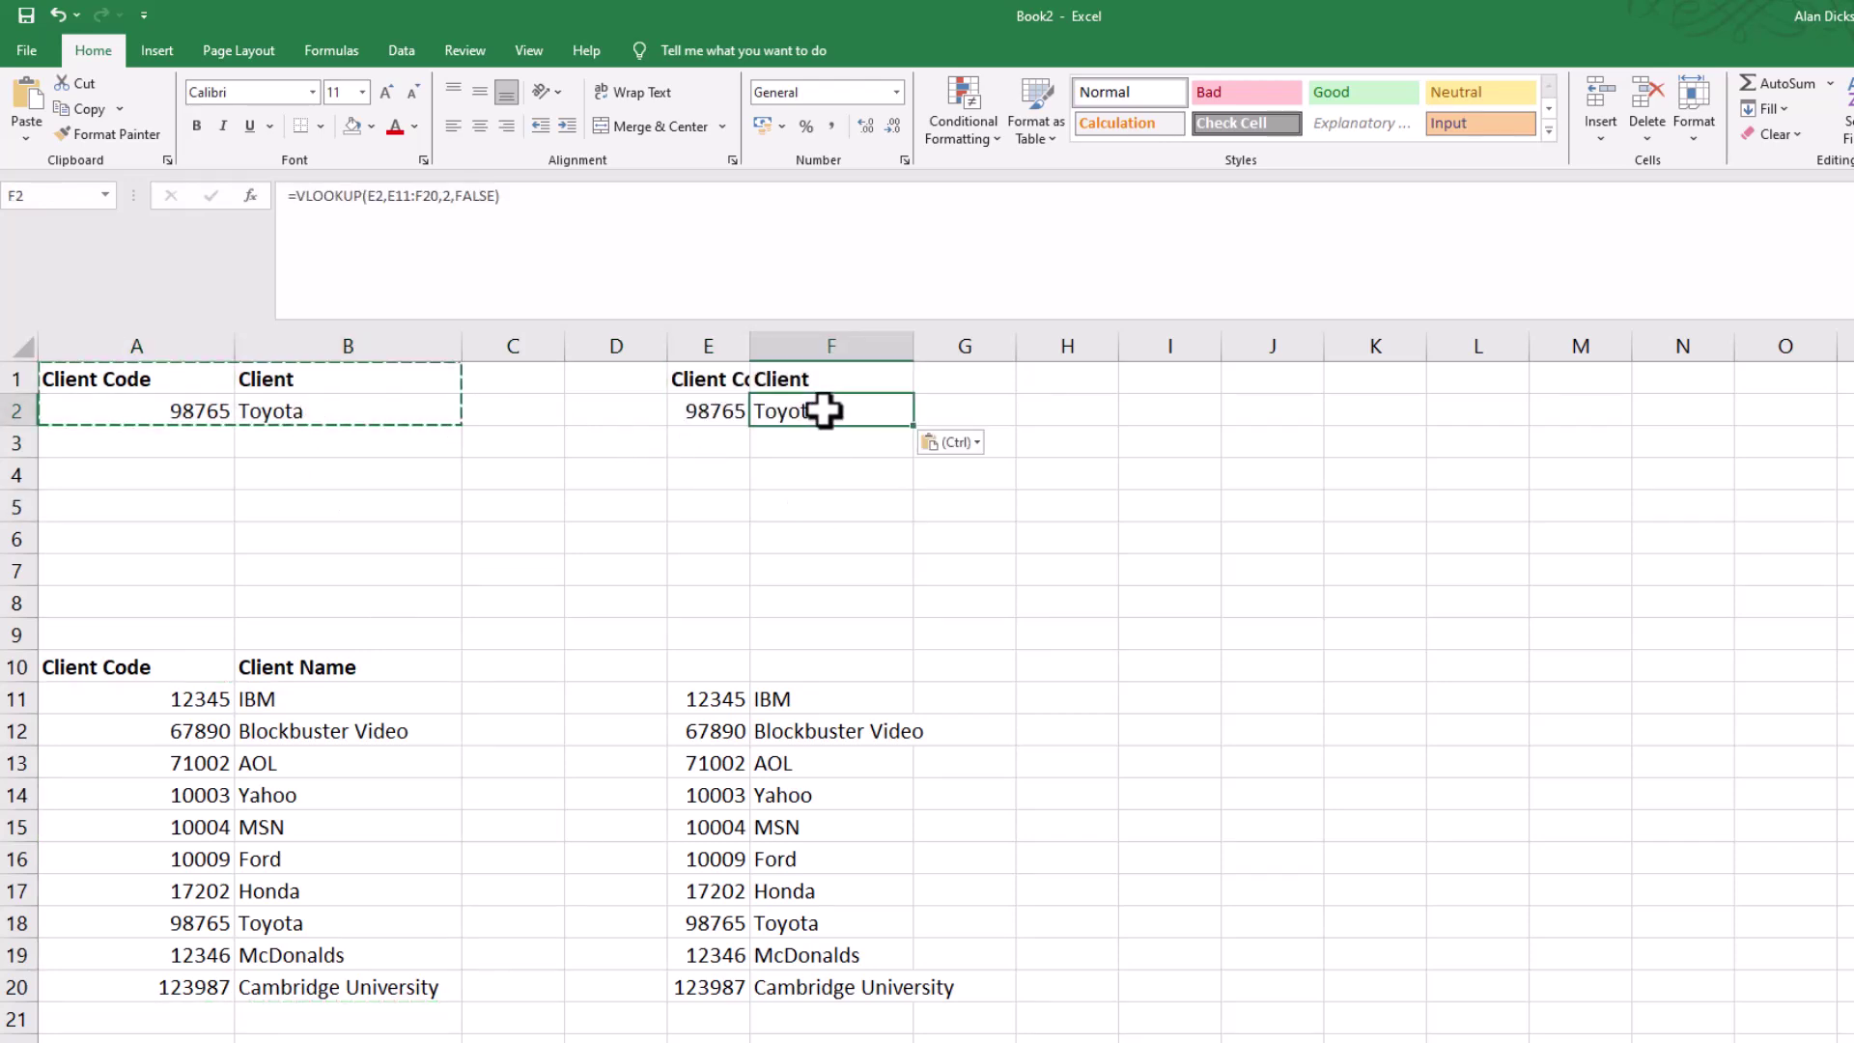
key("Delete")
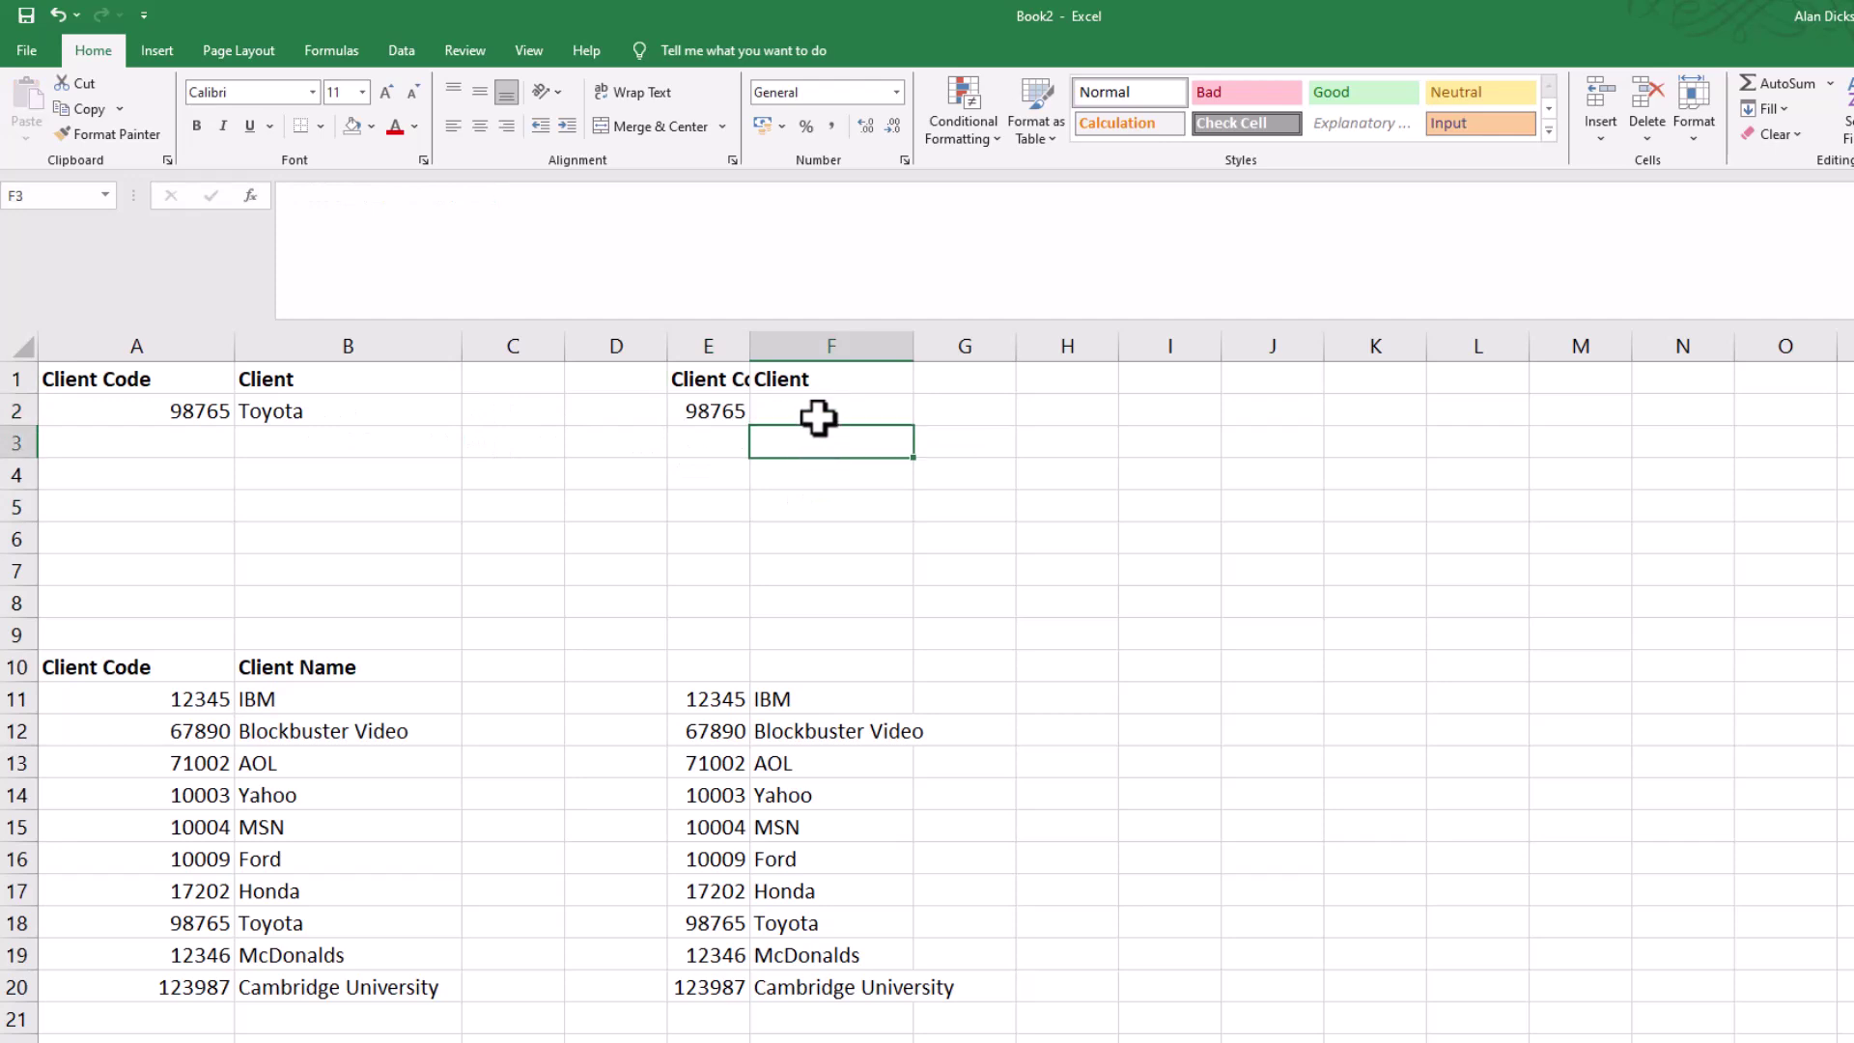
Enter =VLOOKUP(E2,E11:F20,2,FALSE) in F2
left_click(359, 228)
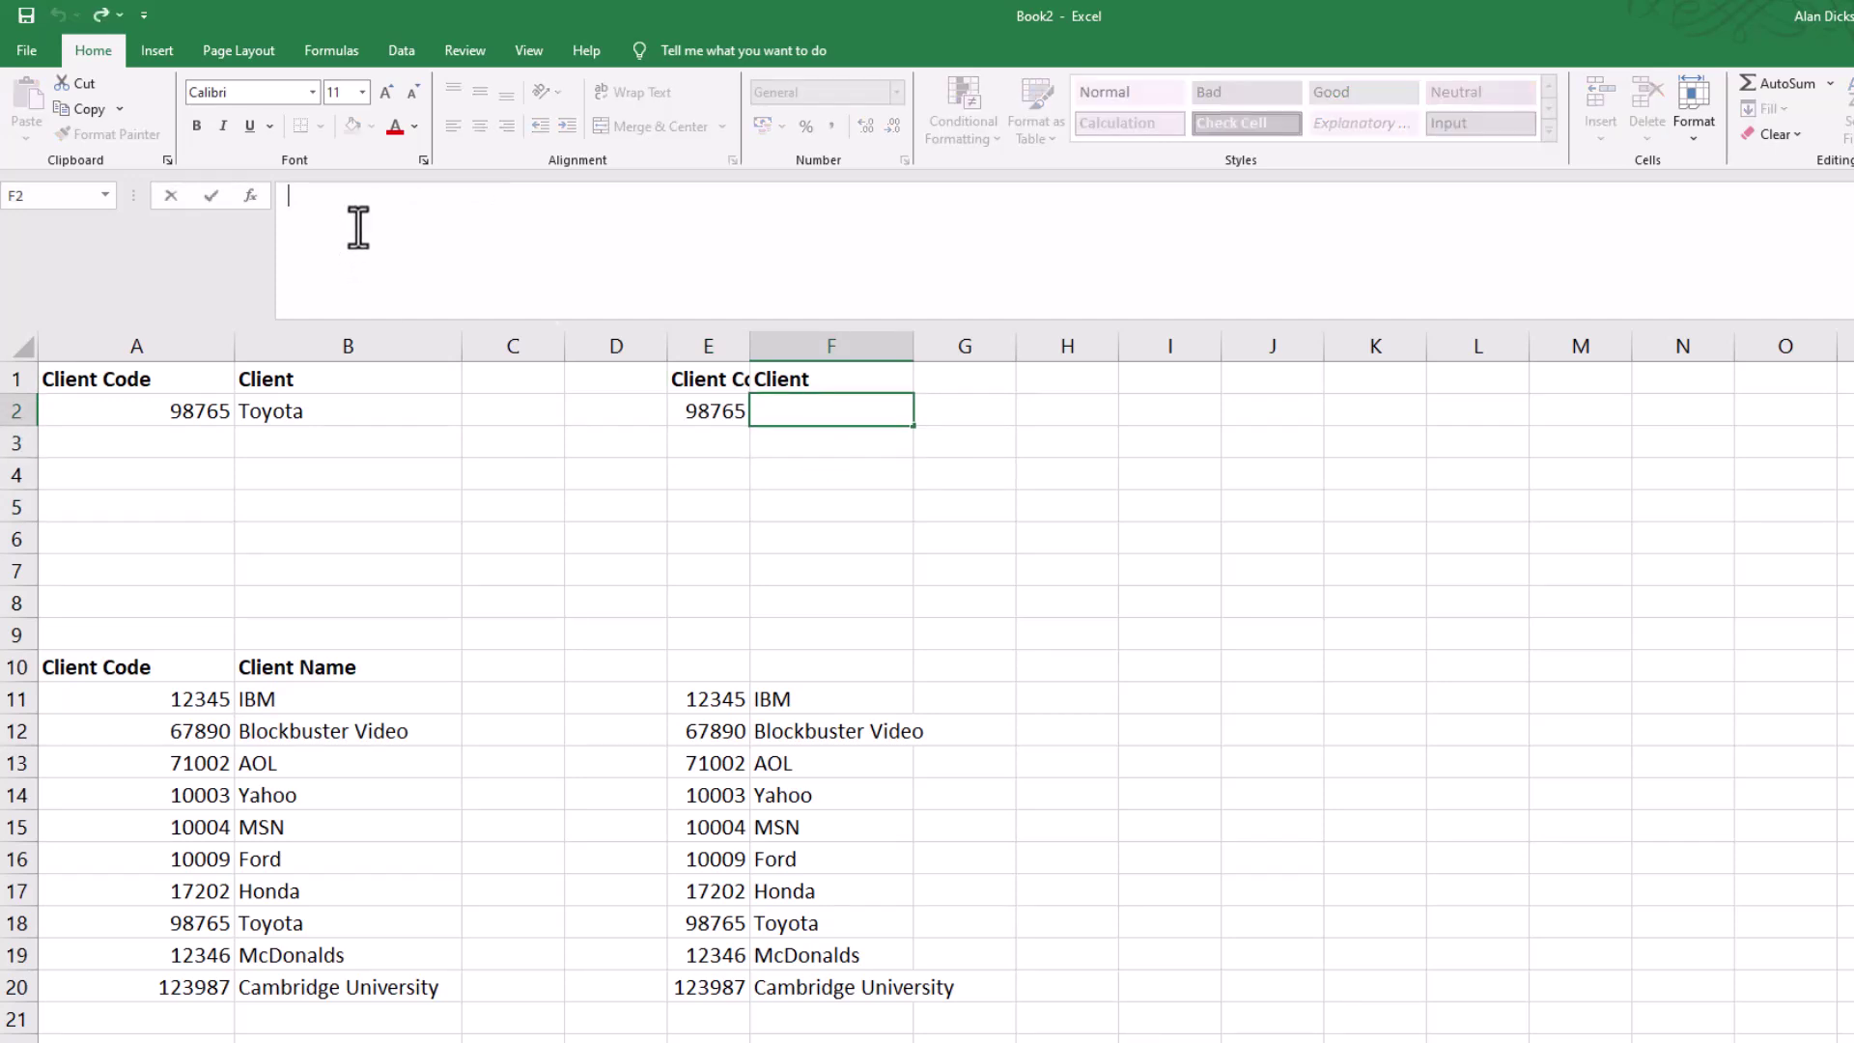
type("=vl")
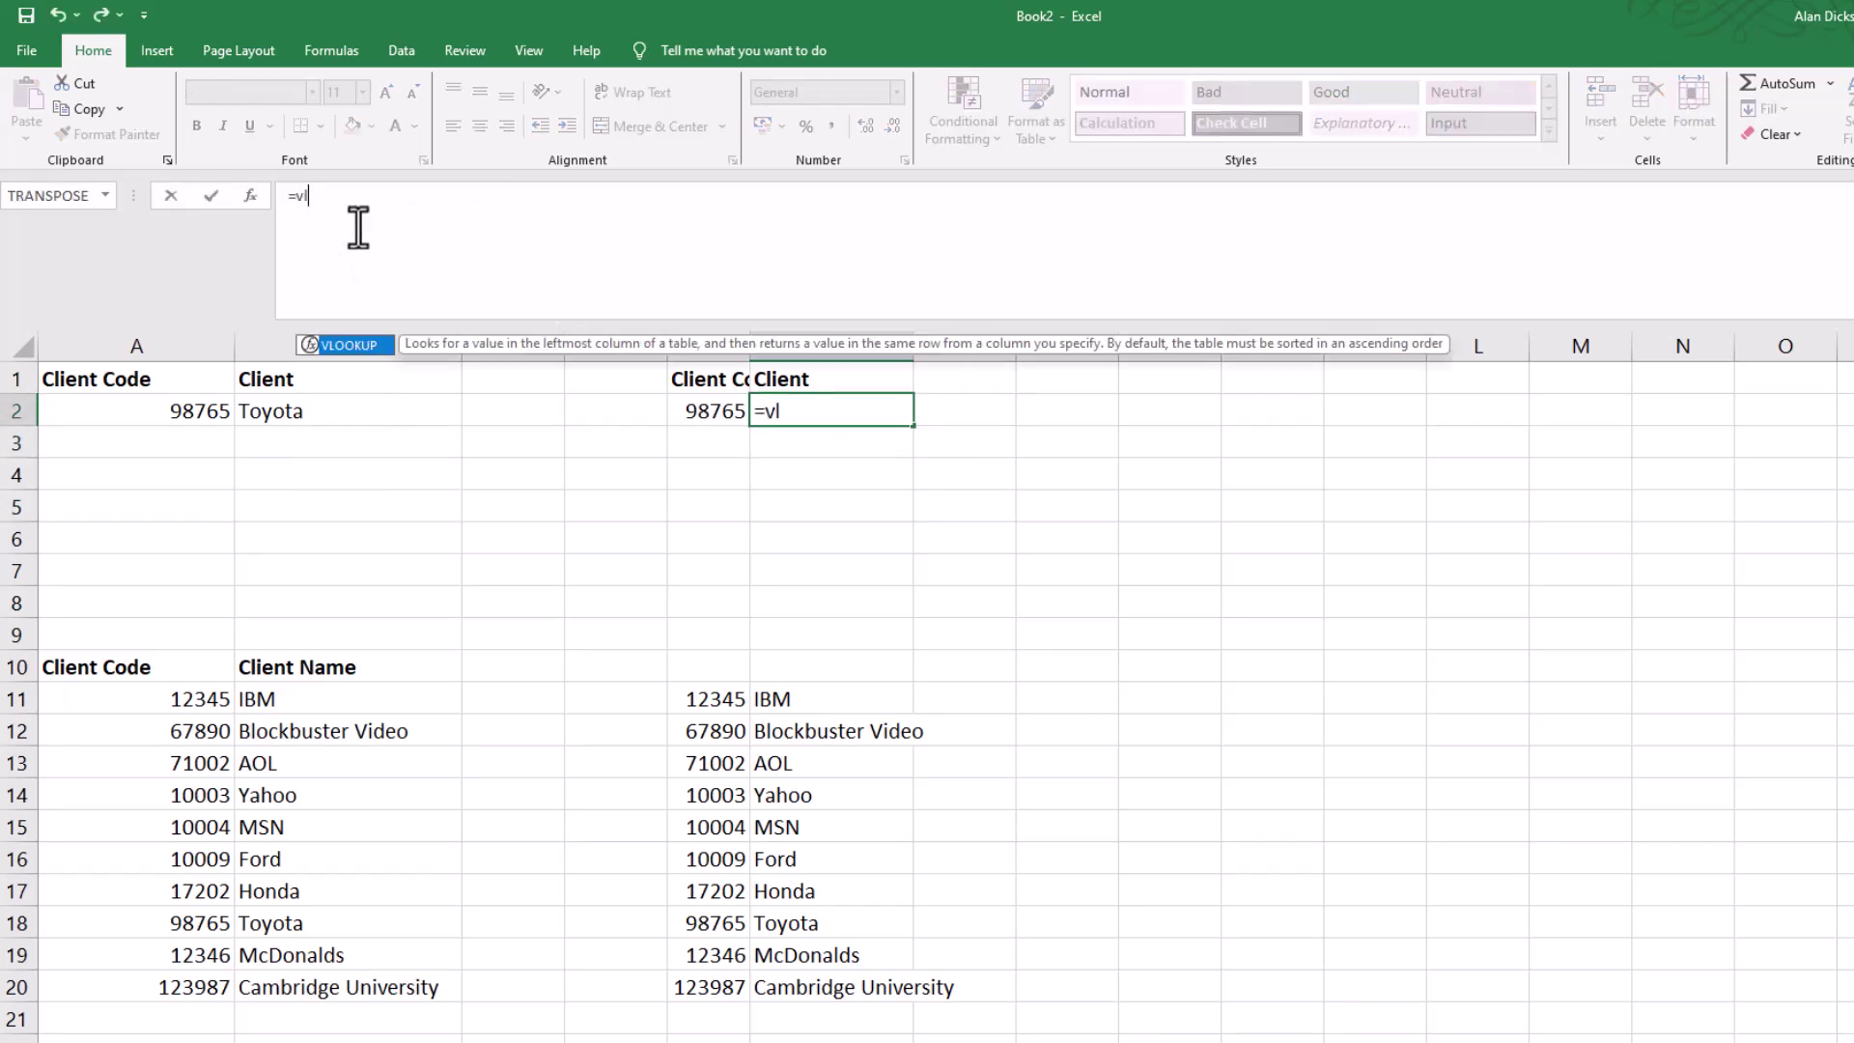
type("ookup(")
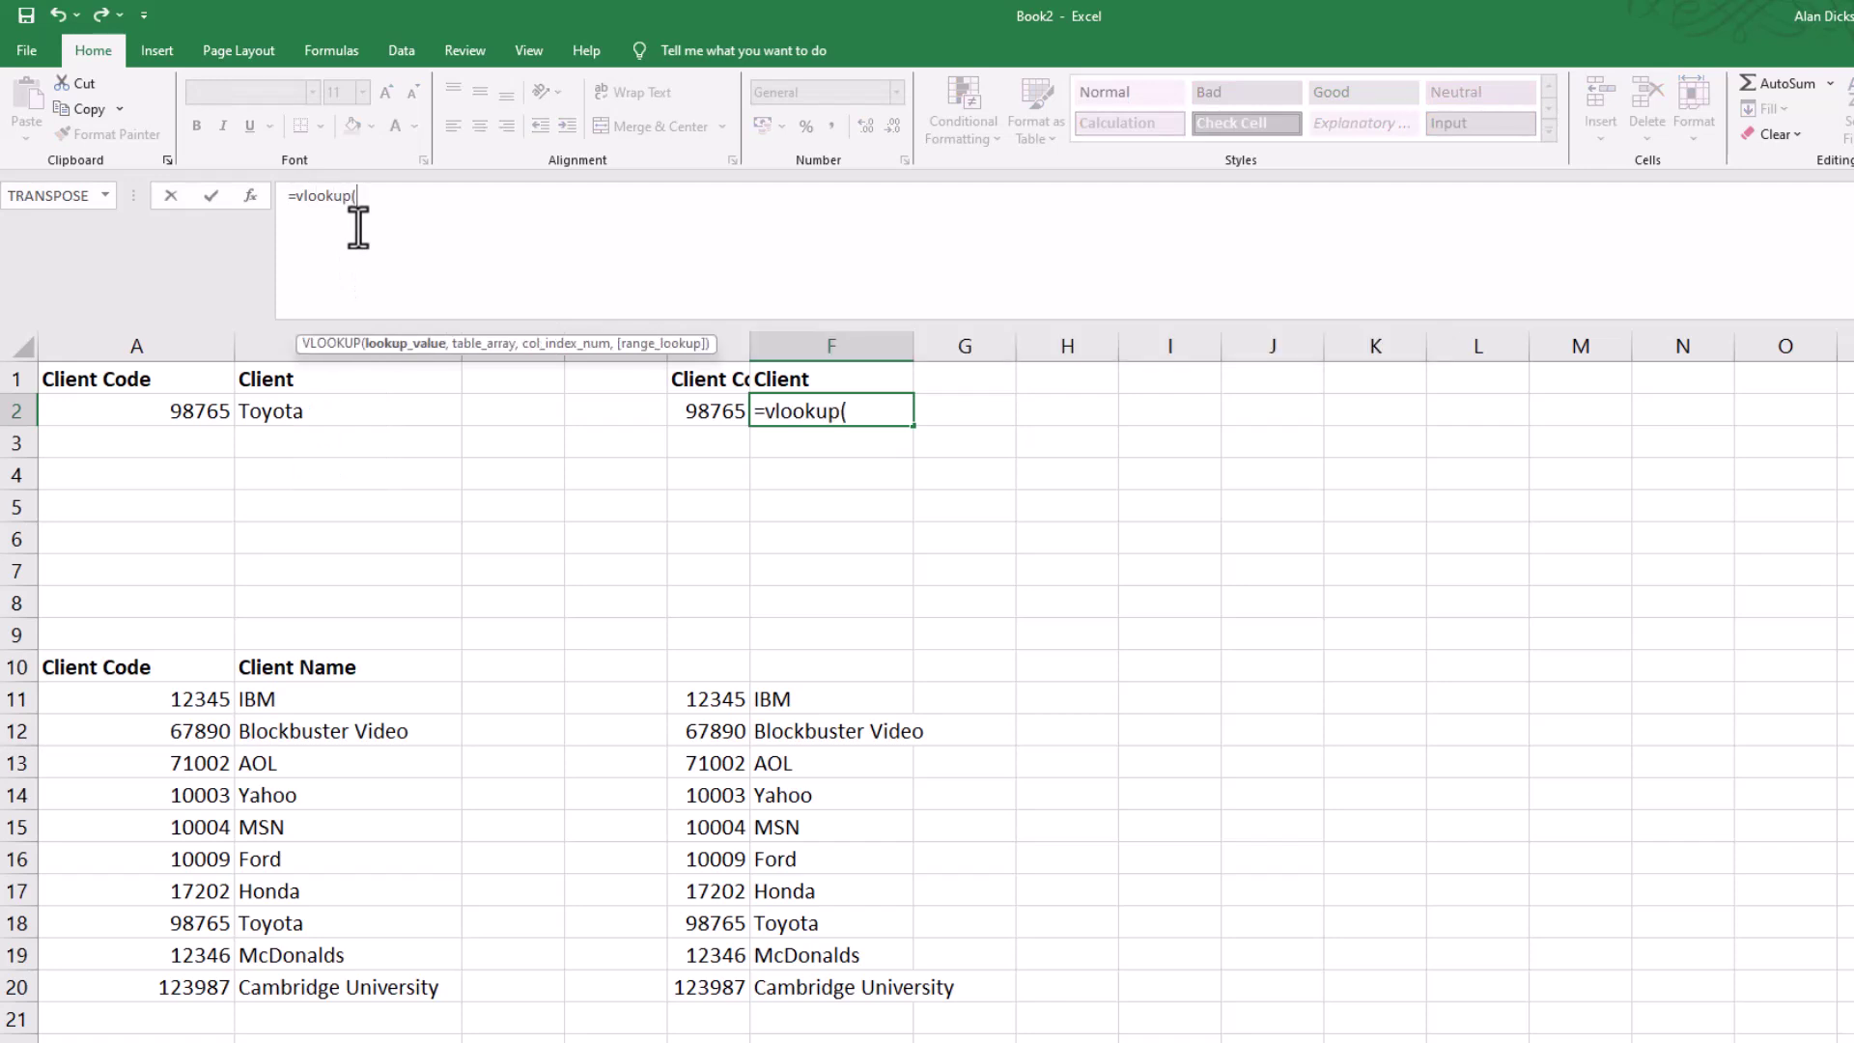
left_click(715, 413)
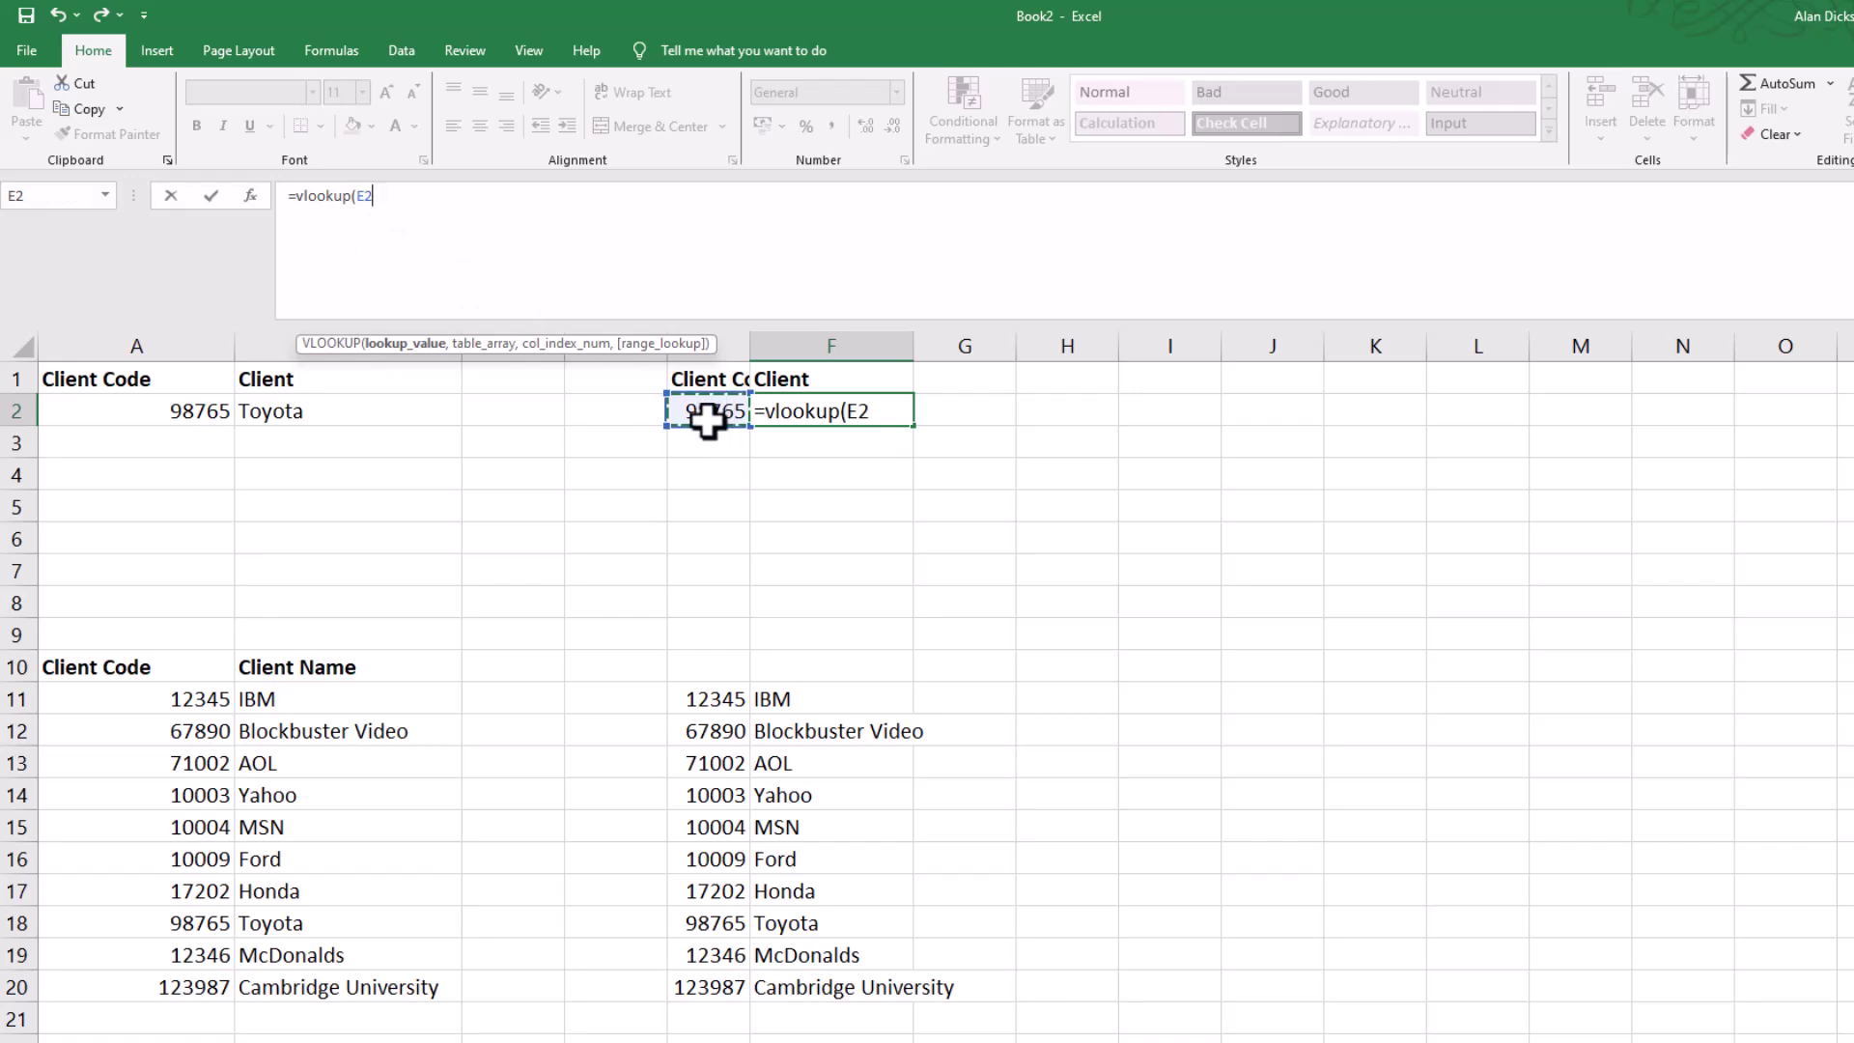
type(",")
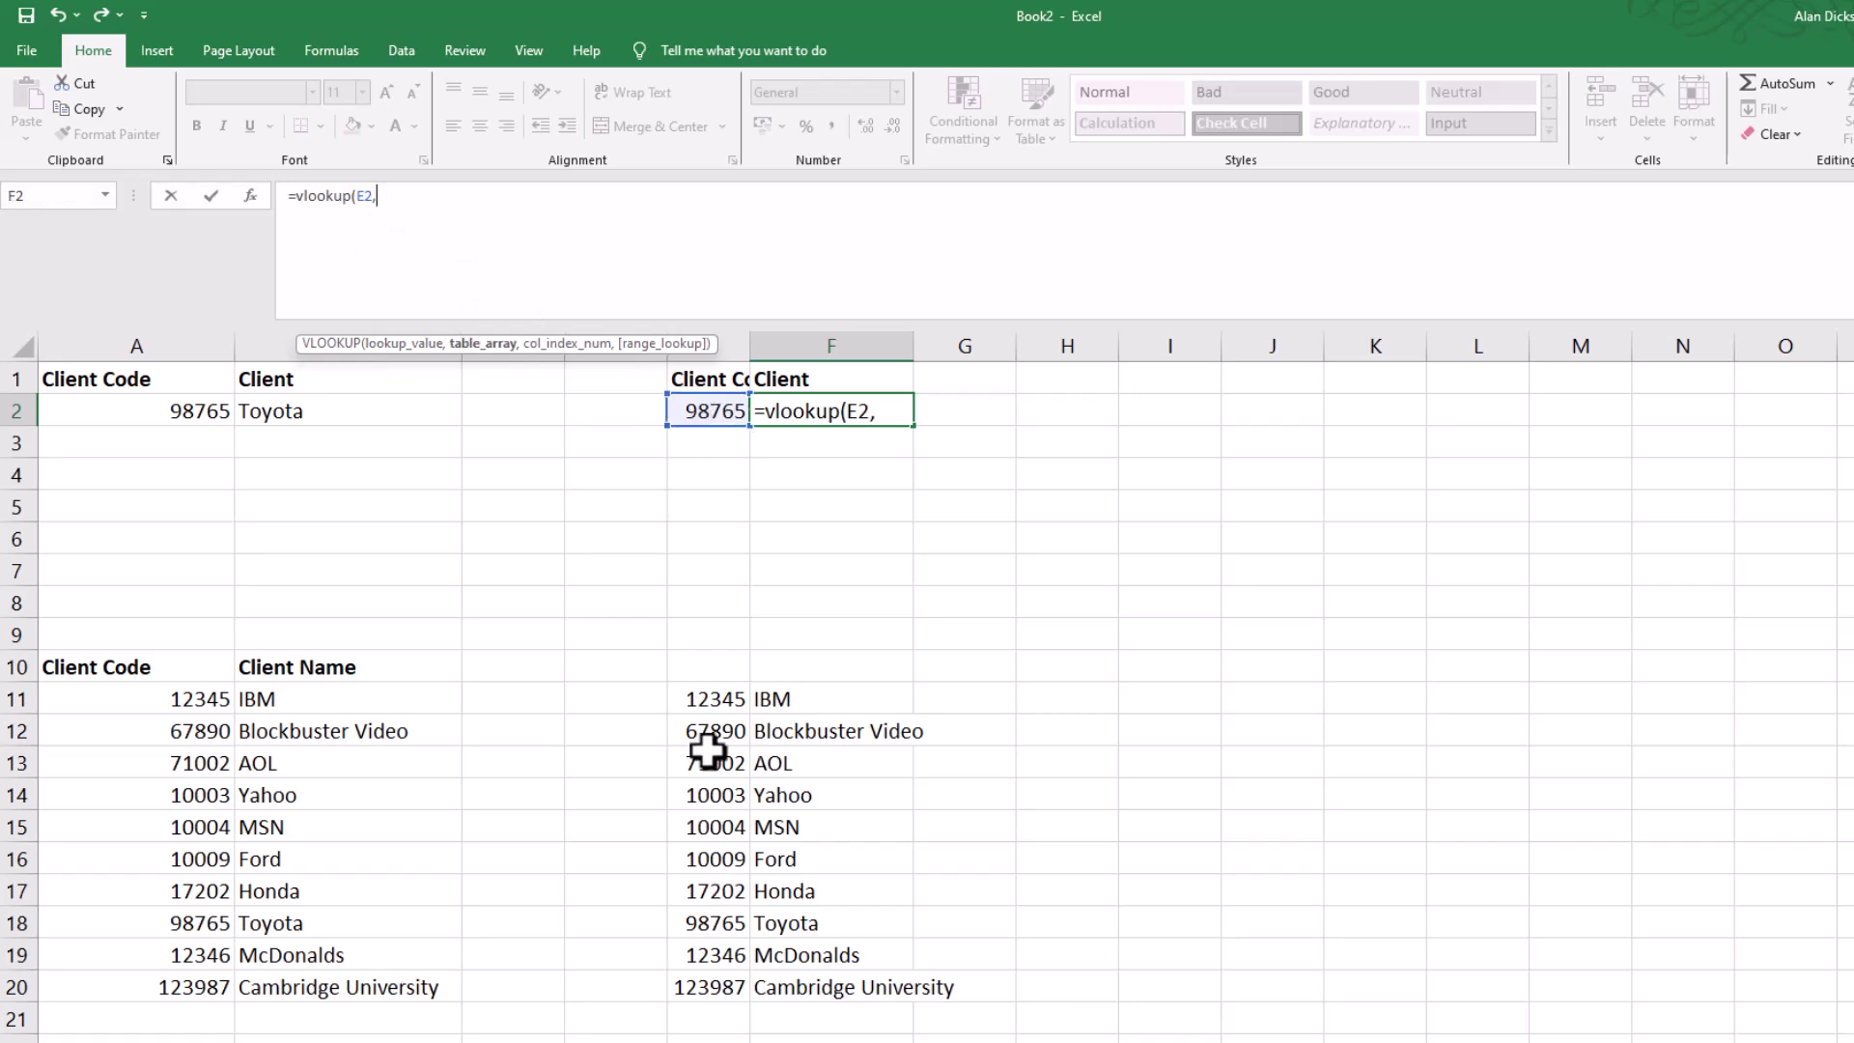
left_click(715, 697)
left_click_drag(715, 698, 849, 985)
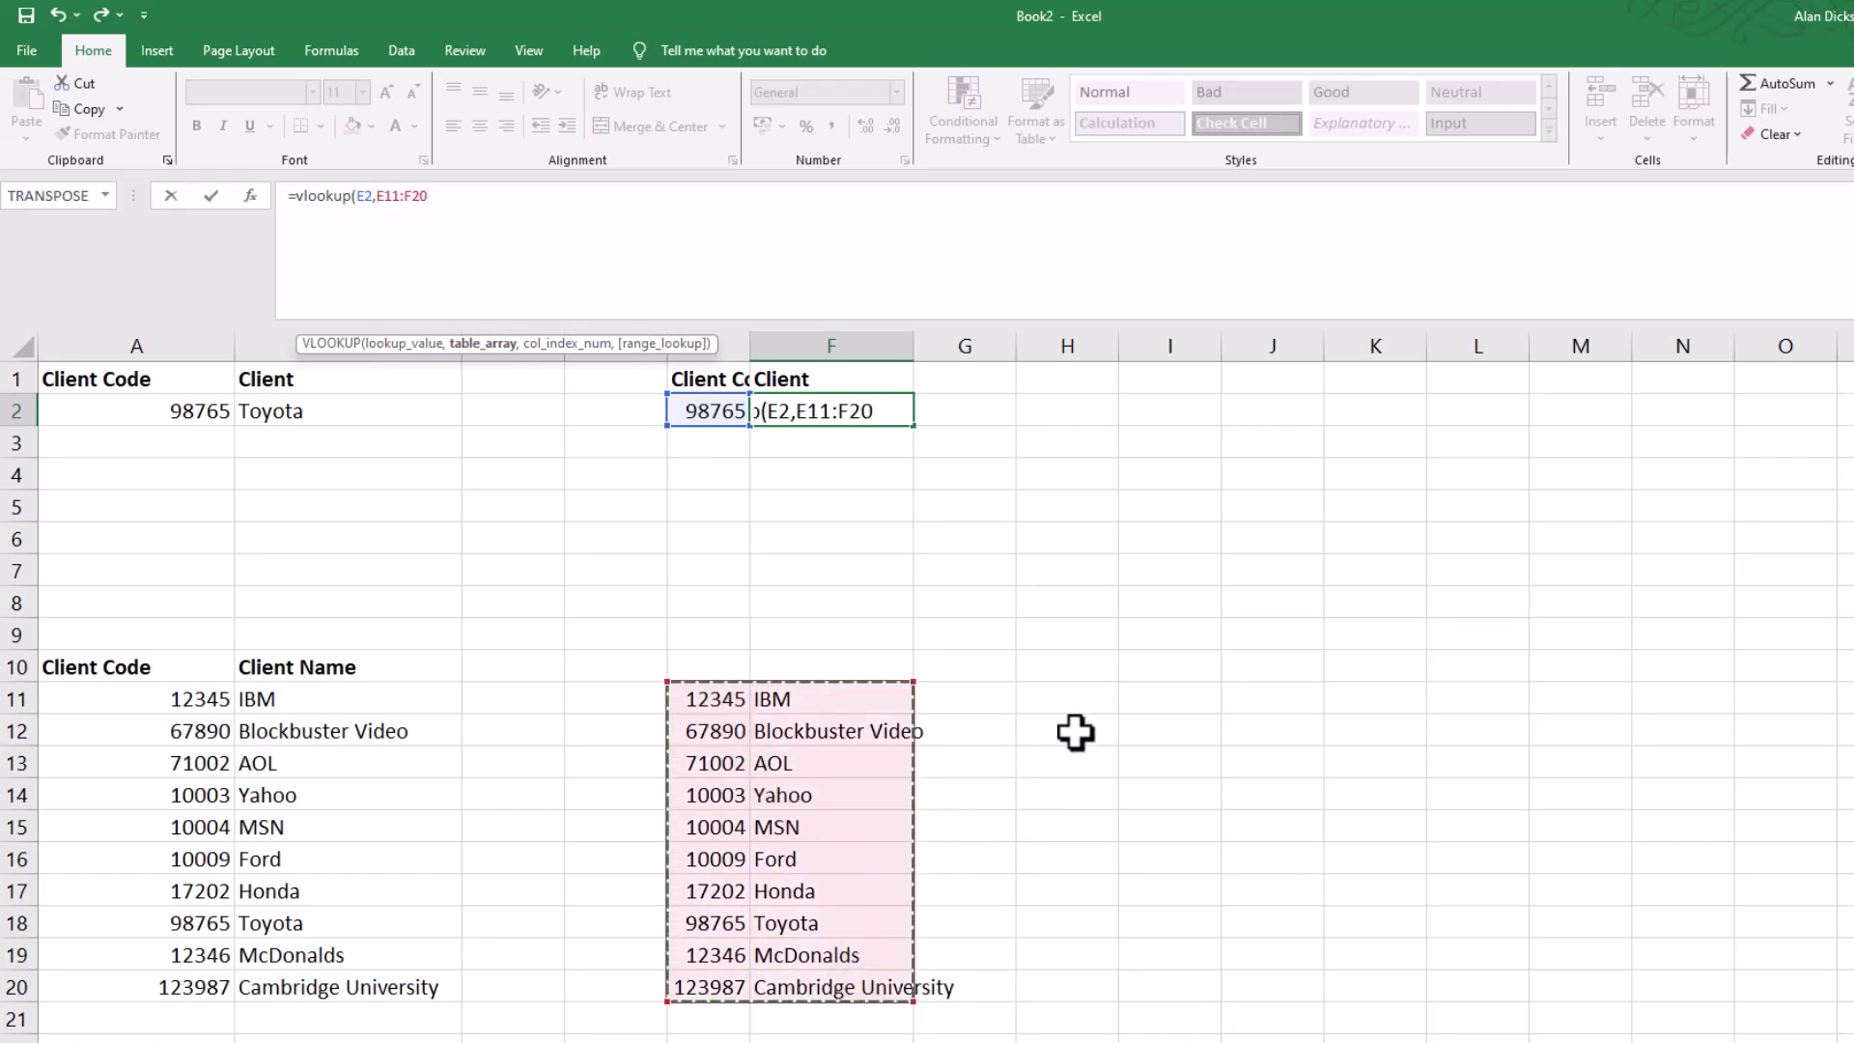
type(",2")
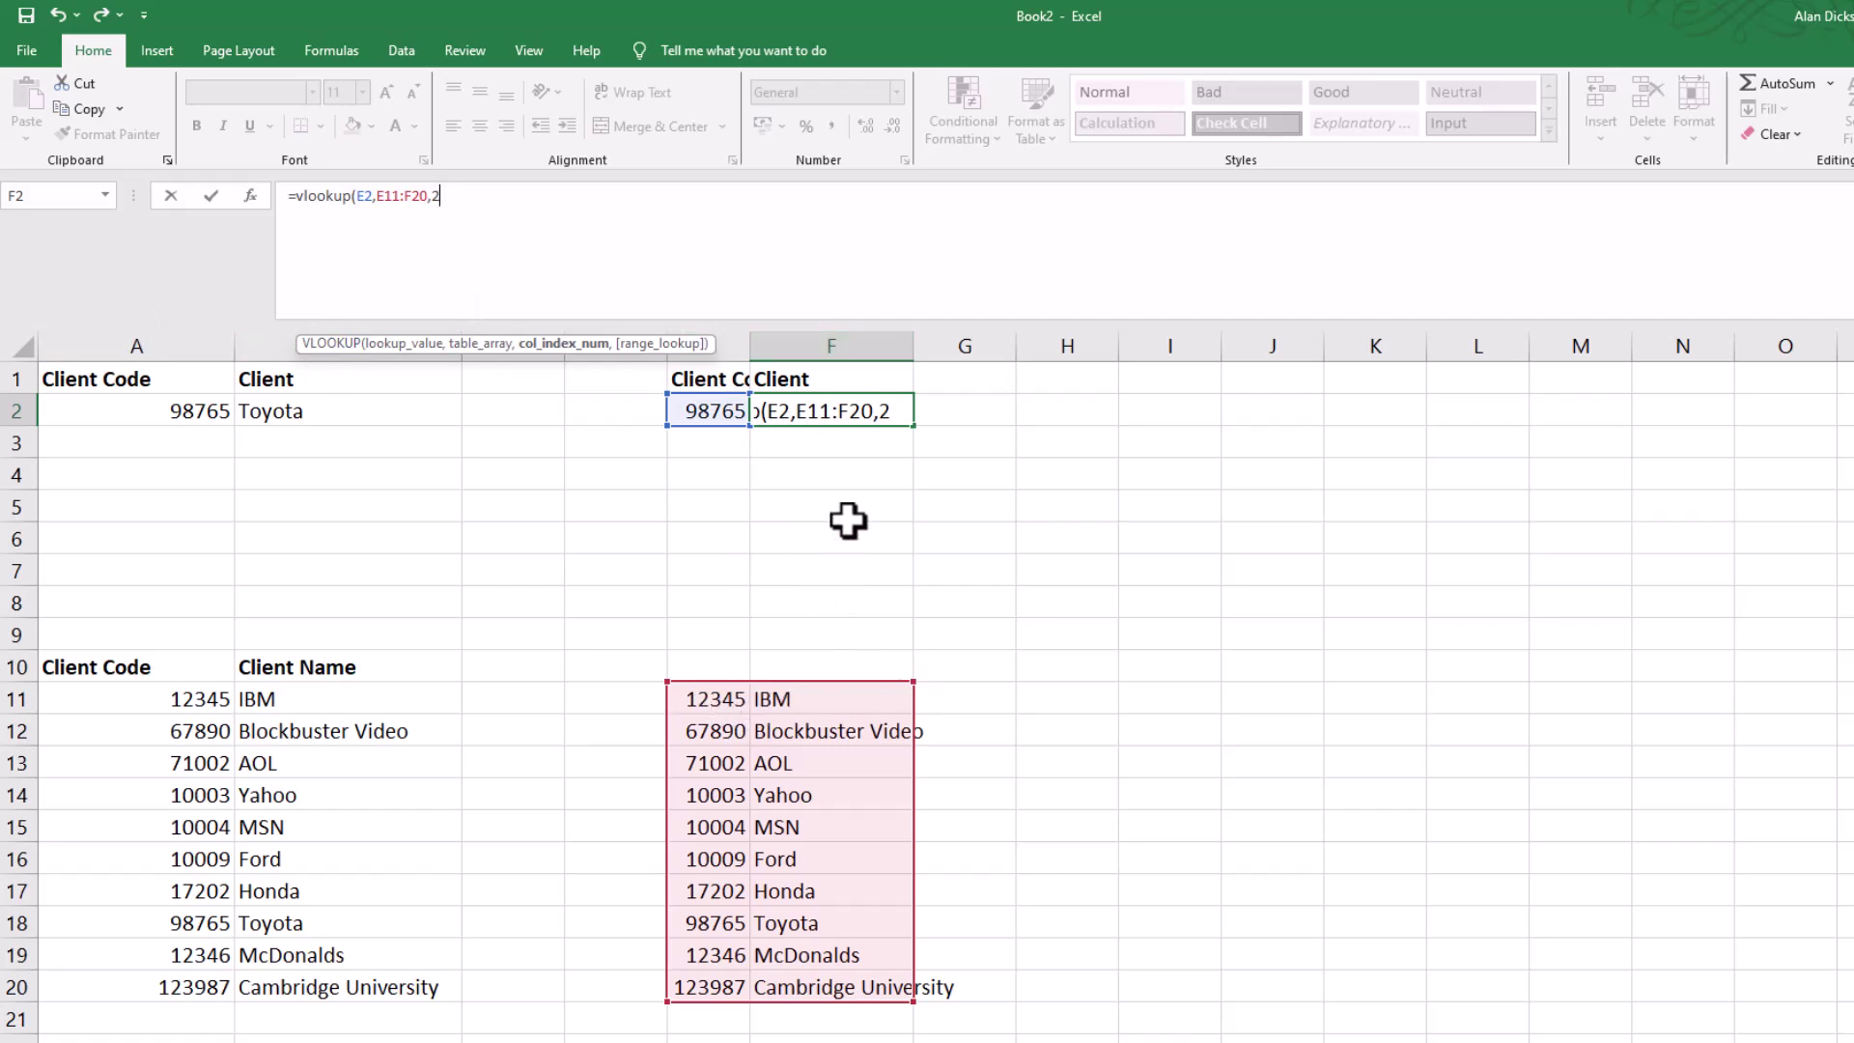
left_click(492, 211)
type("fal")
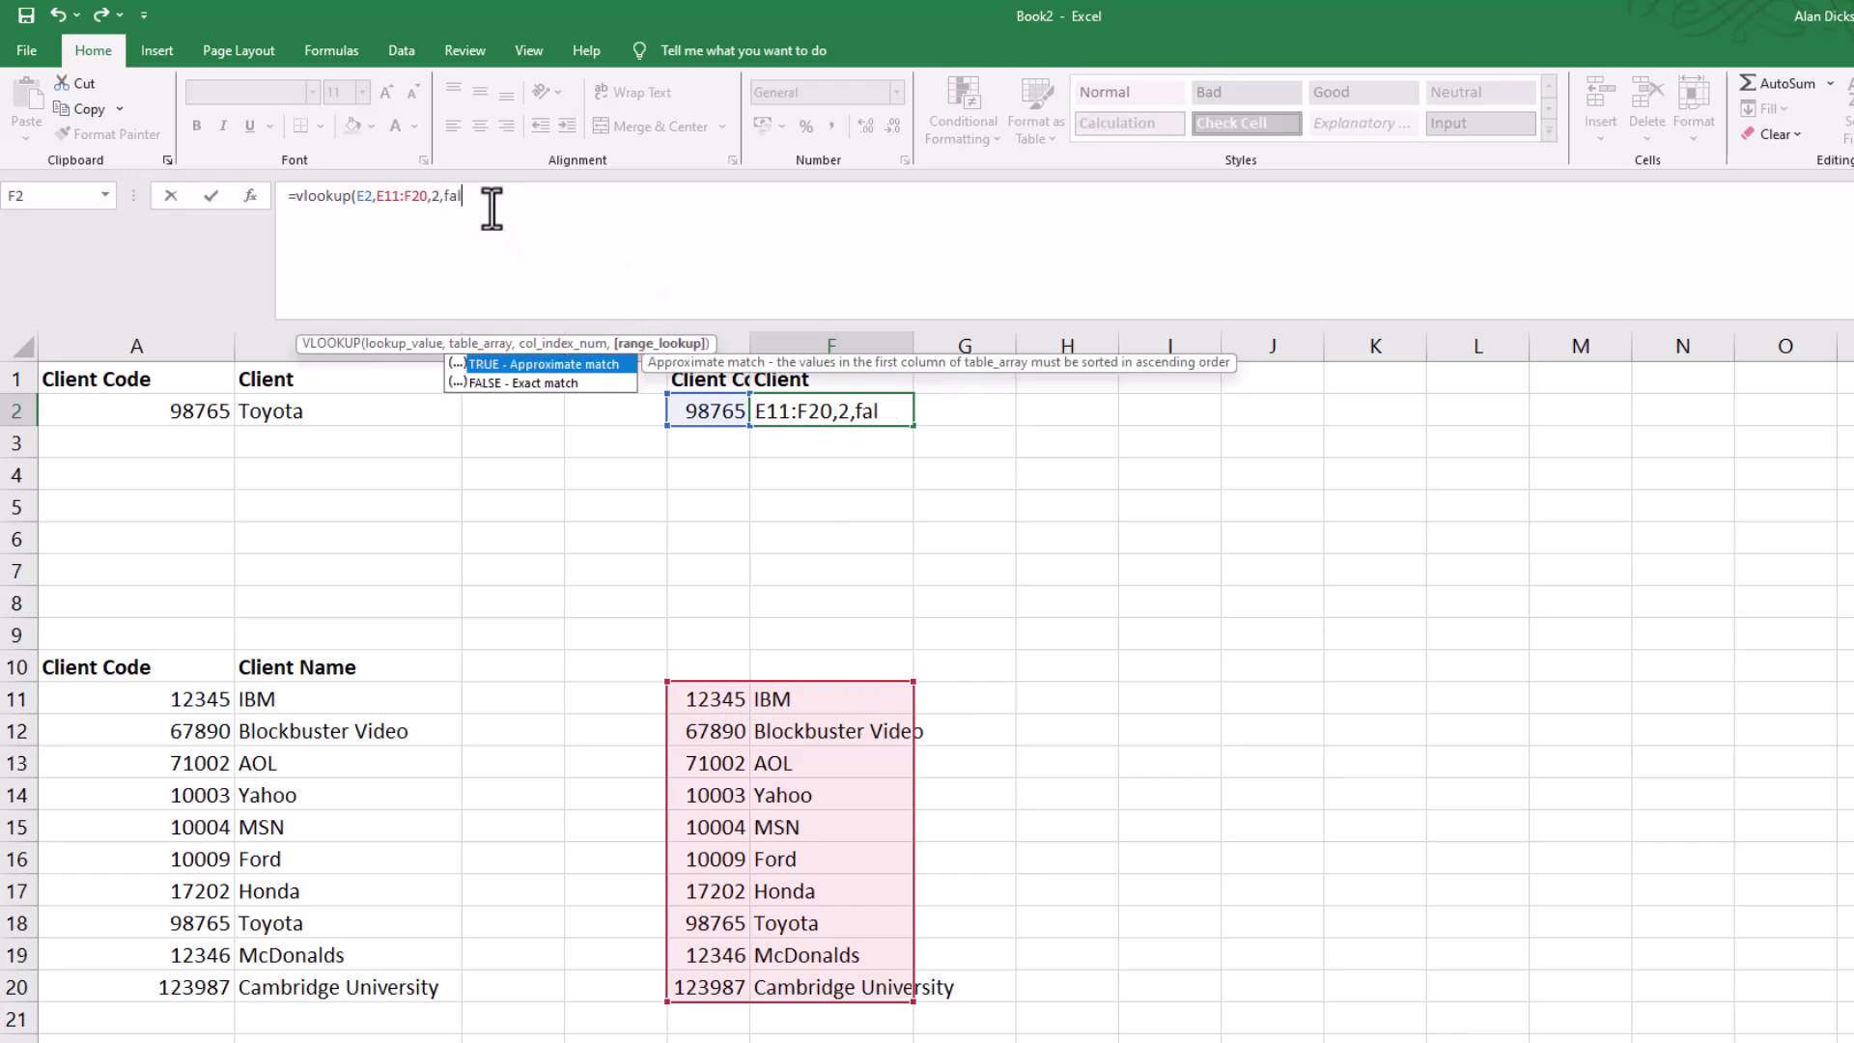
type("se)")
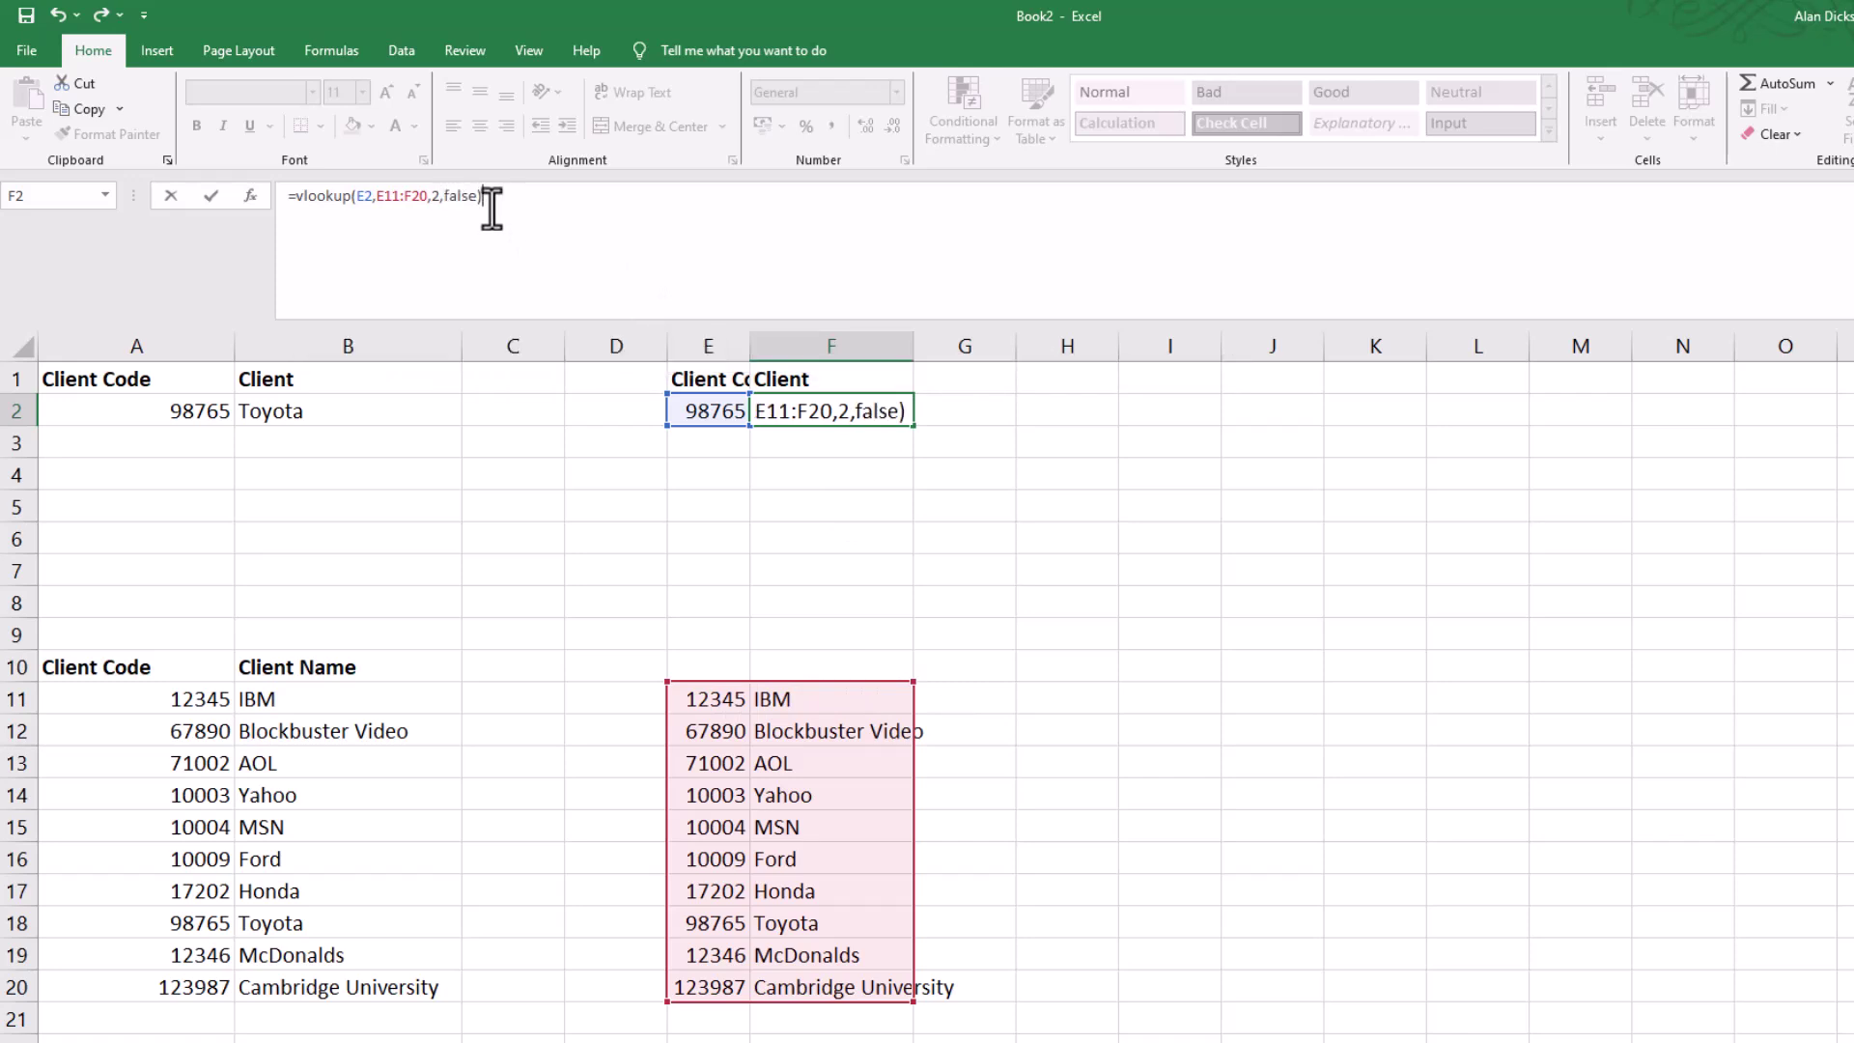
key("Return")
Change the client code in E2 to 12346, returning McDonalds
left_click(706, 409)
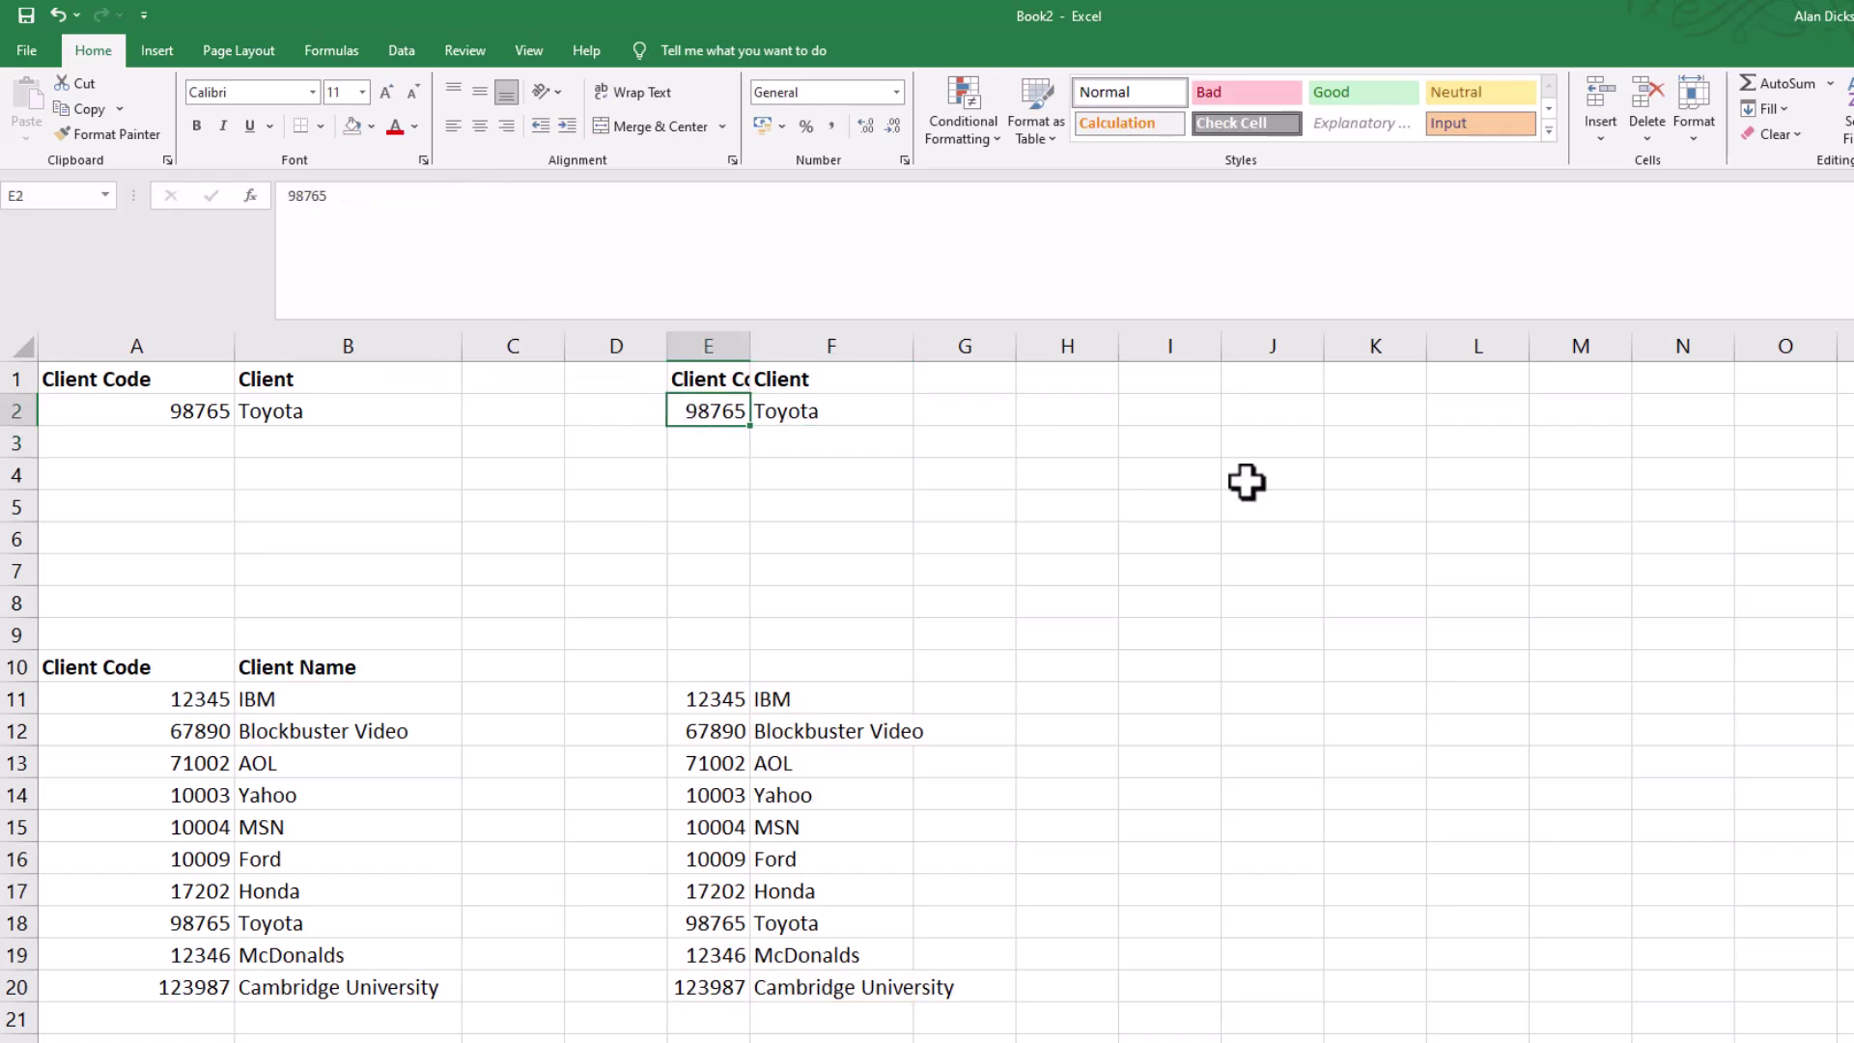
type("12346")
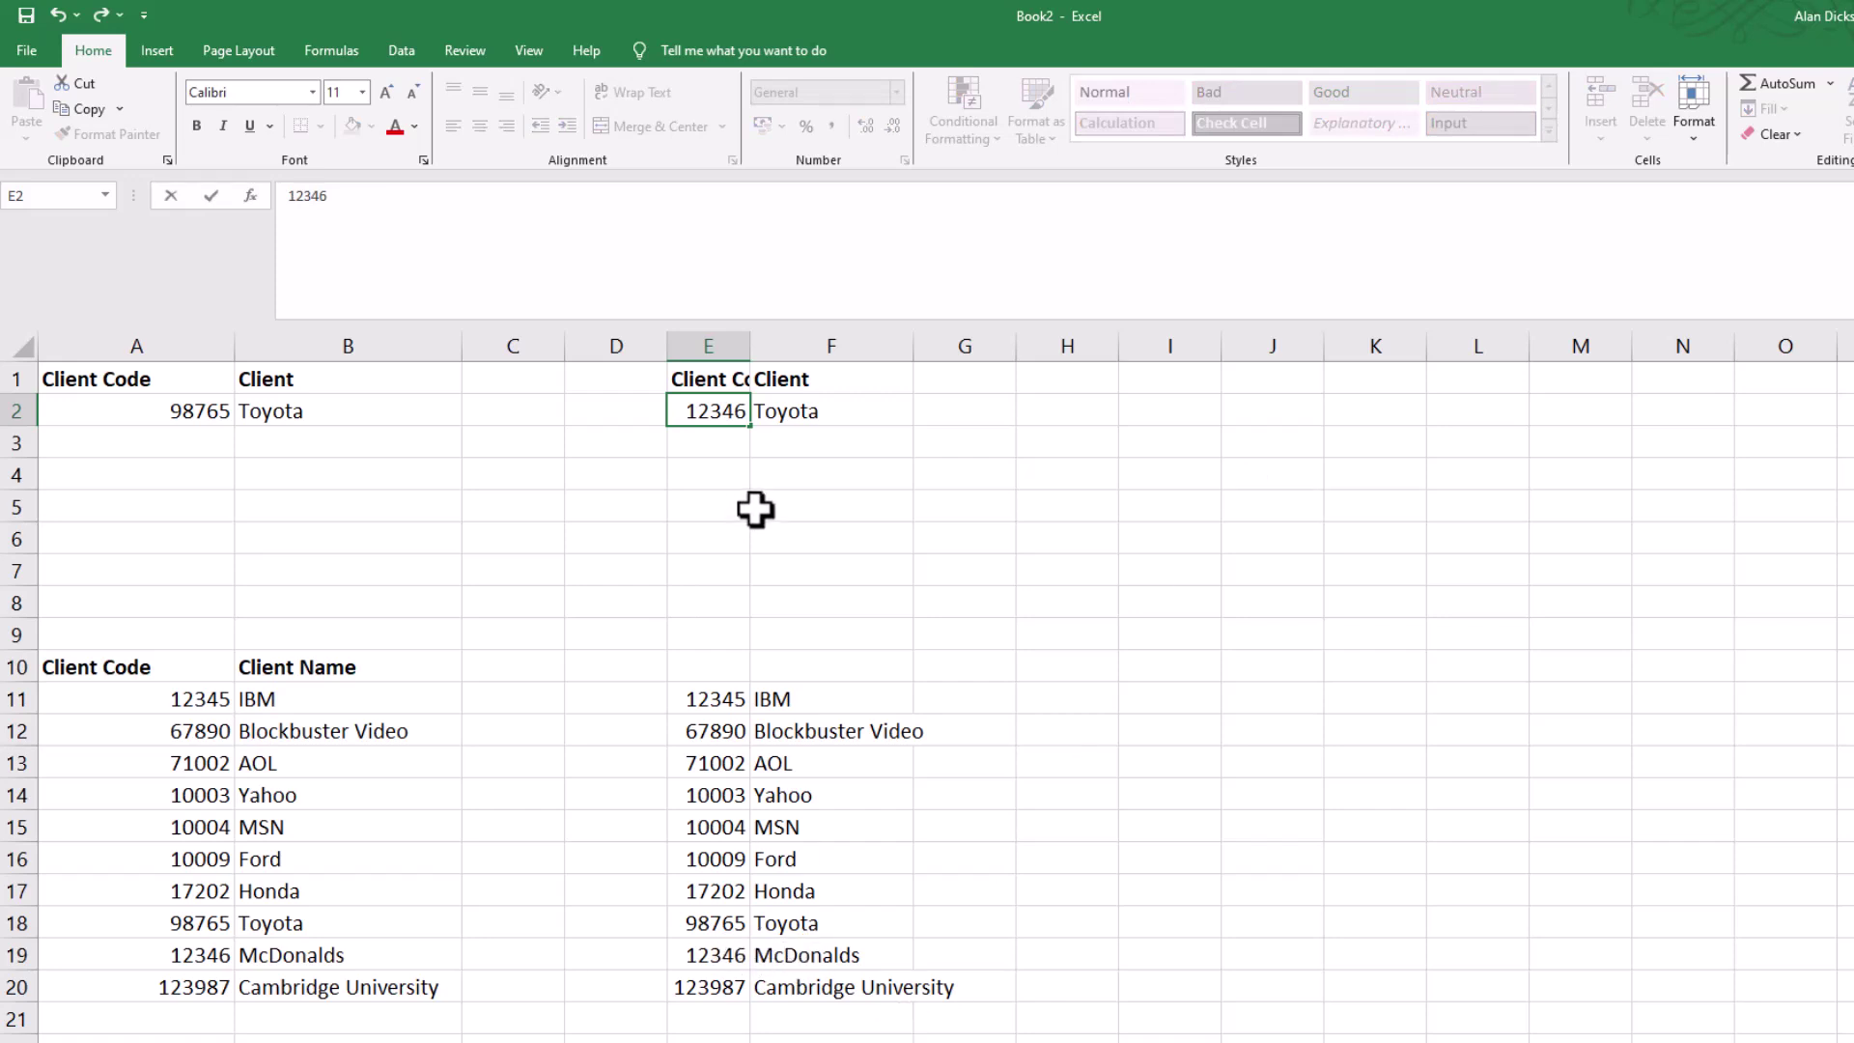
key("Return")
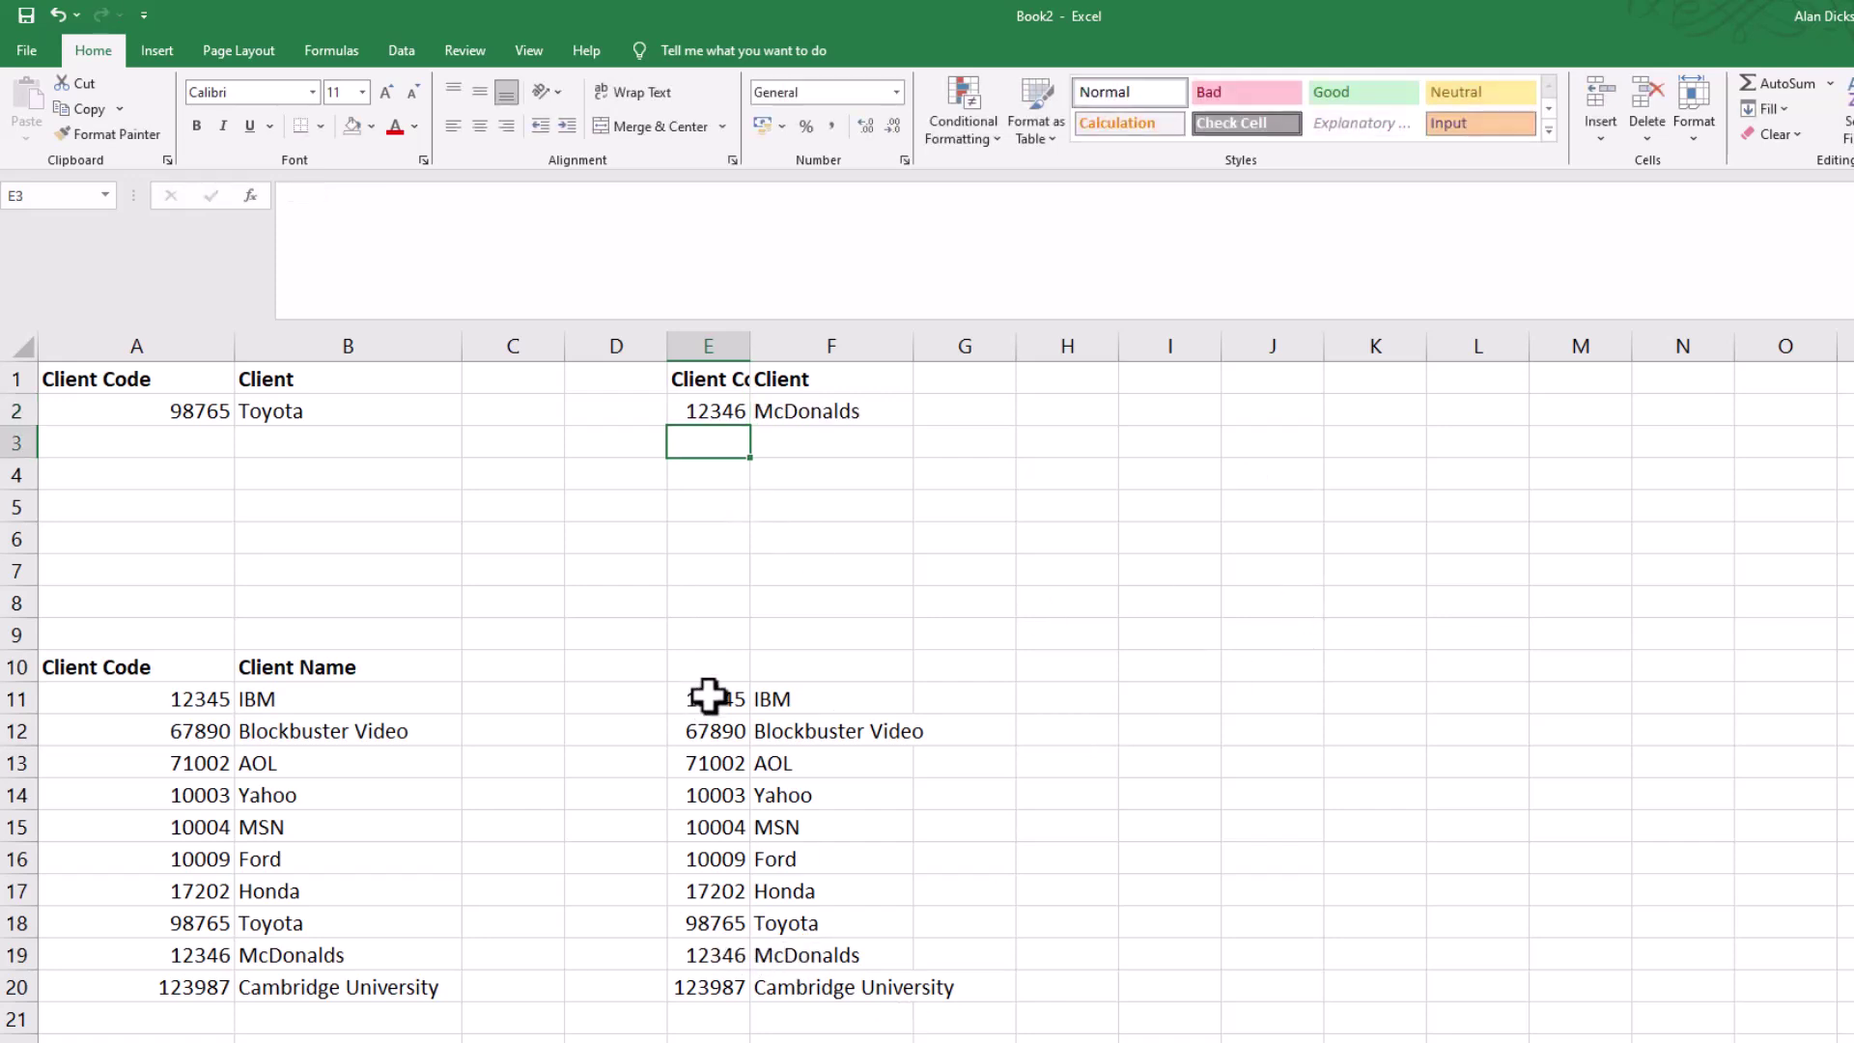
Copy the E11:F20 client table to H11:I20 and copy the names in column I
left_click_drag(711, 696, 858, 984)
key("ctrl+c")
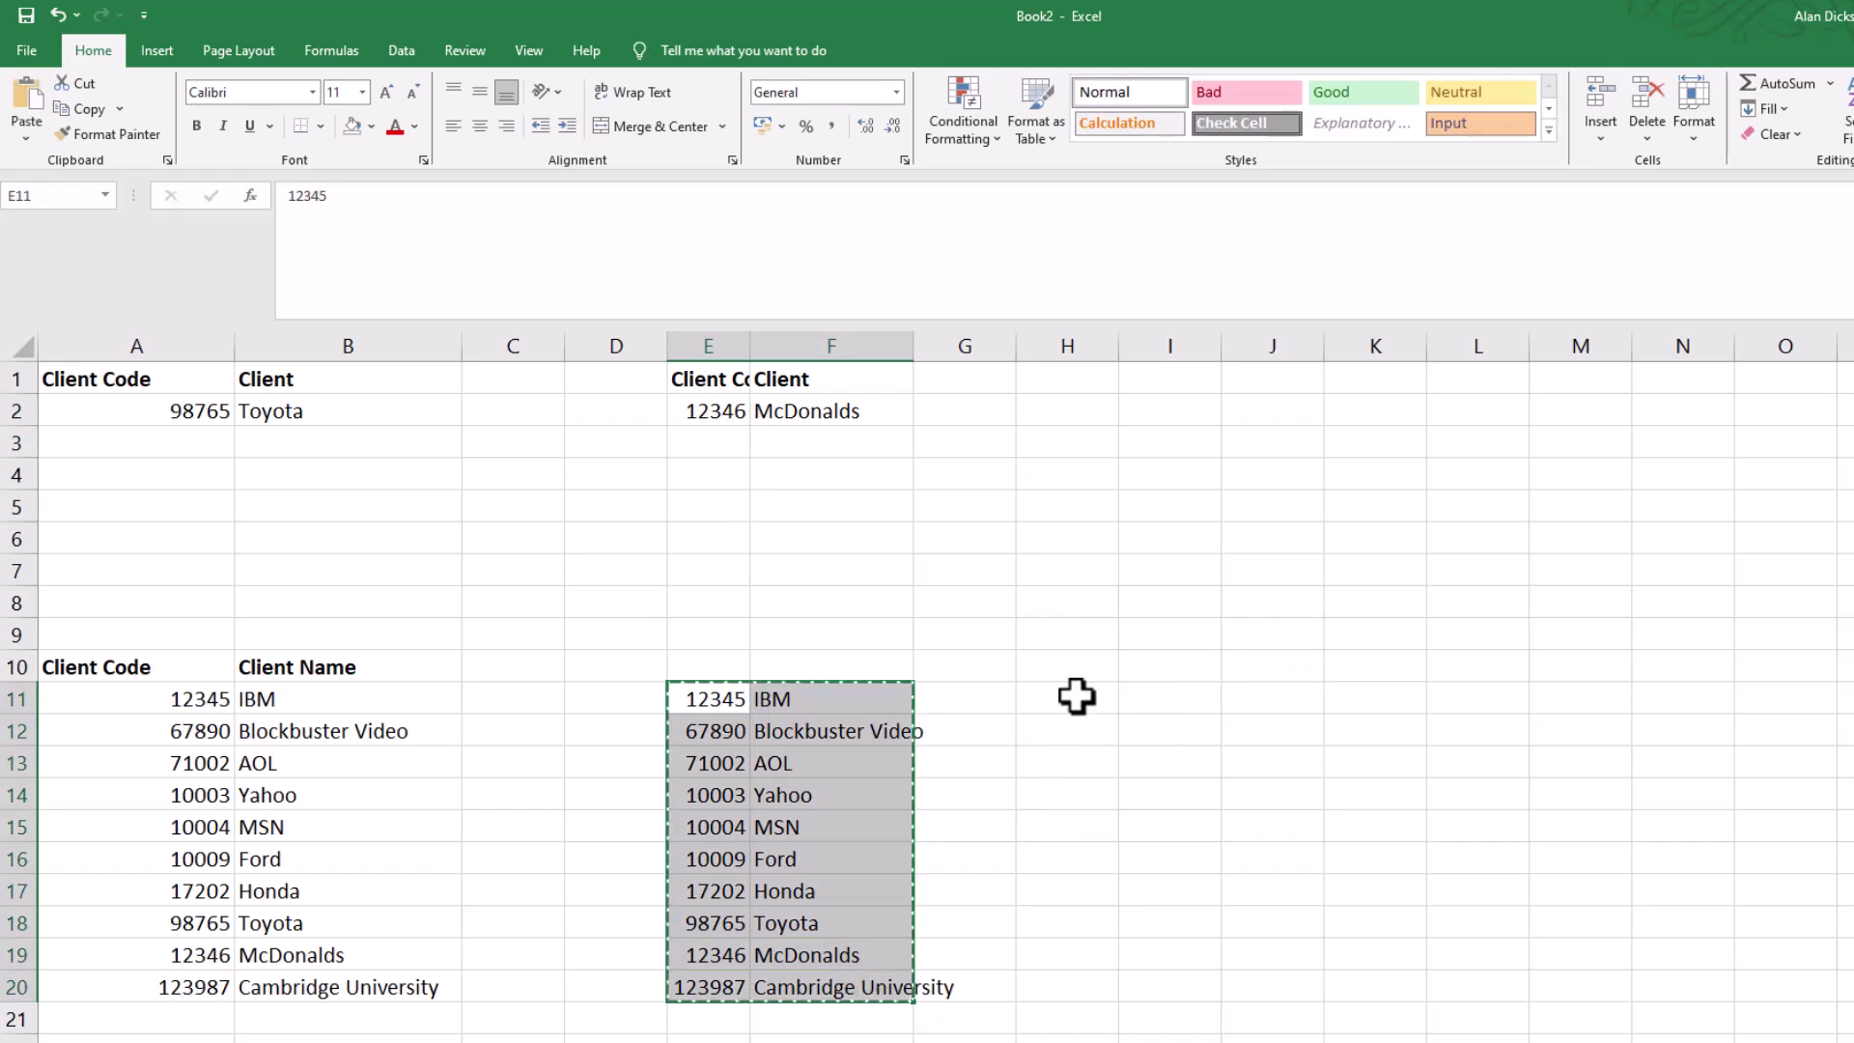
left_click(1075, 695)
key("ctrl+v")
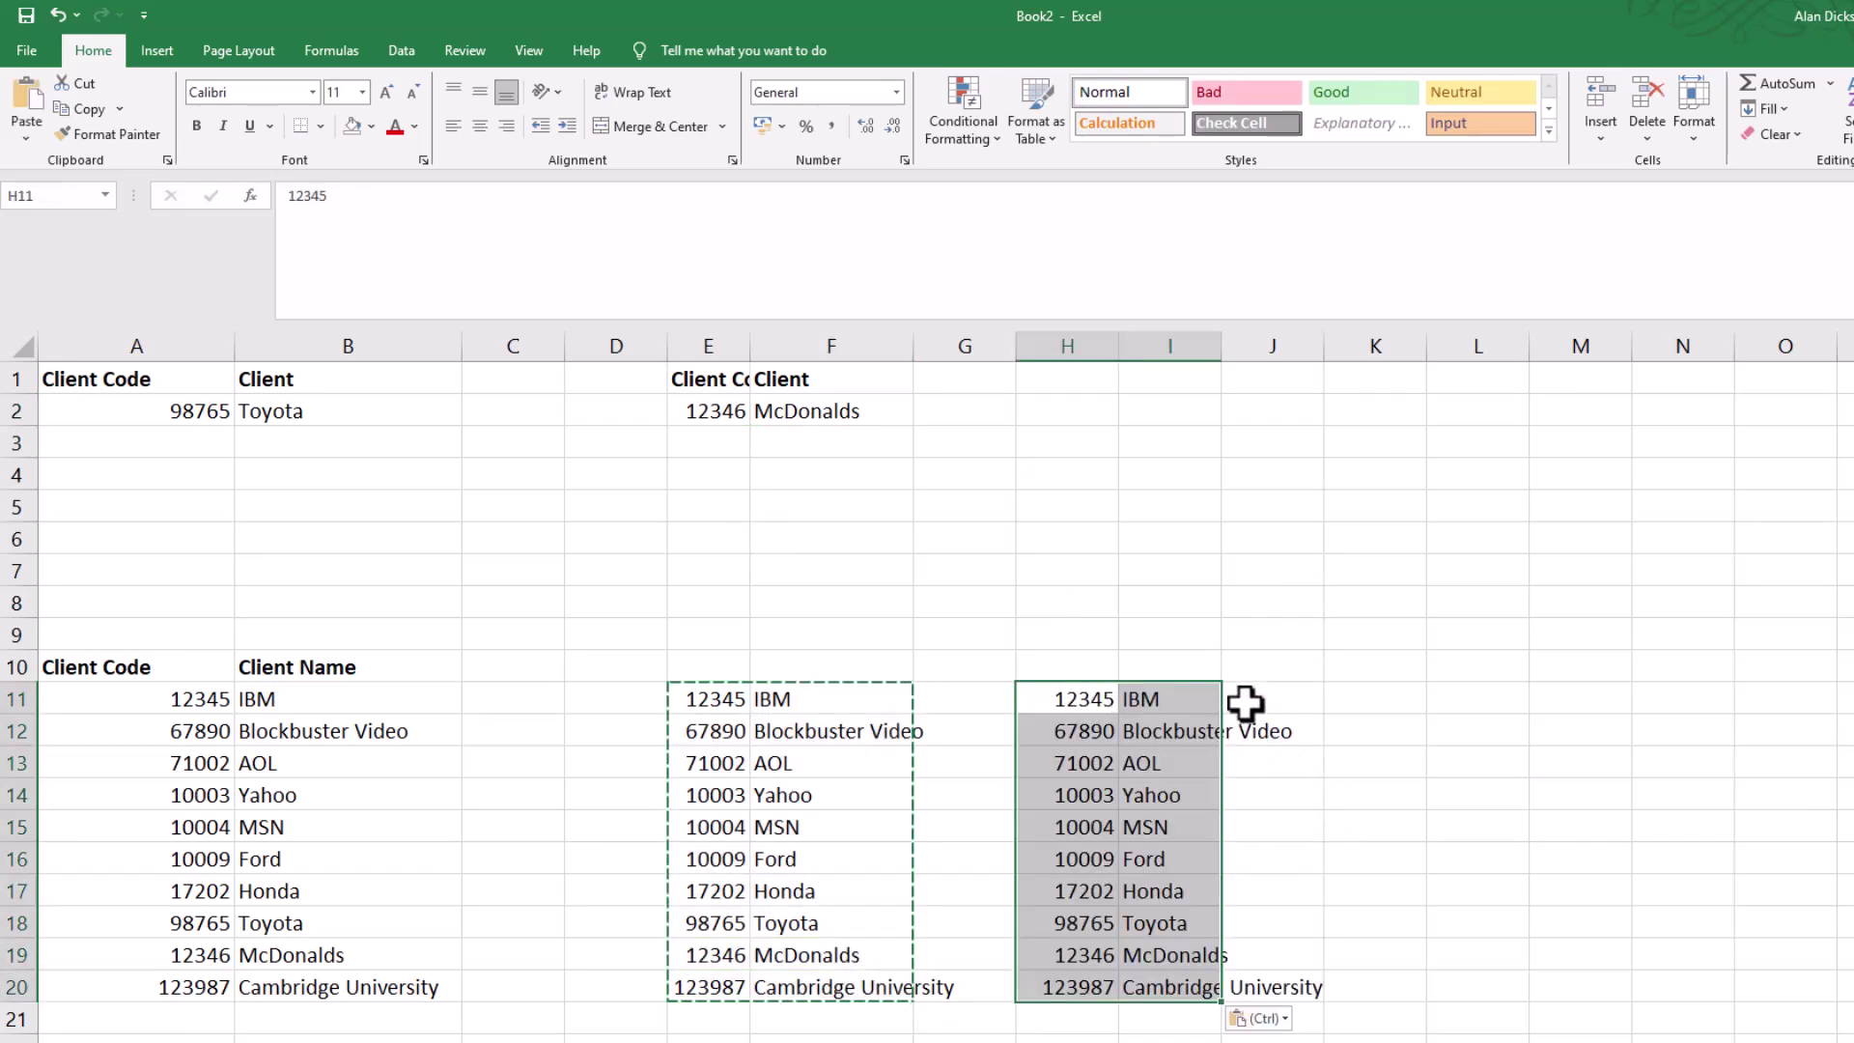
left_click_drag(1188, 704, 1173, 989)
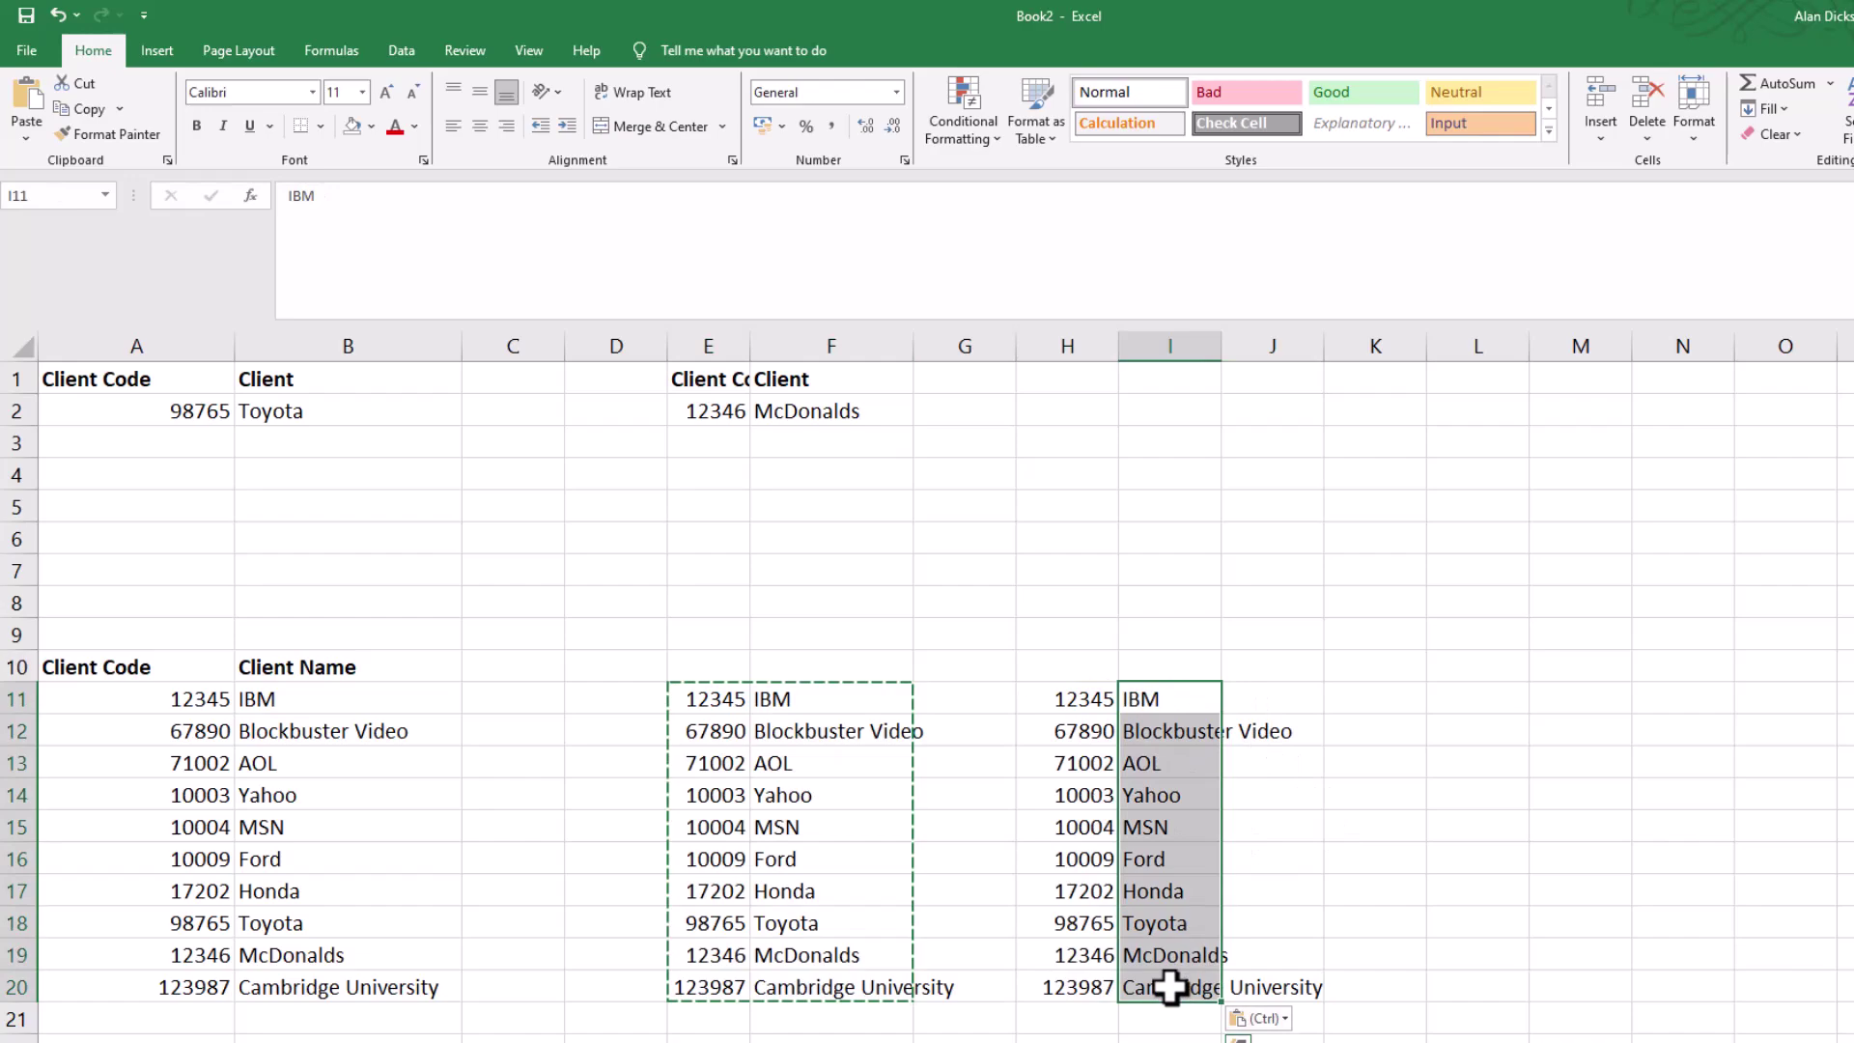
key("ctrl+c")
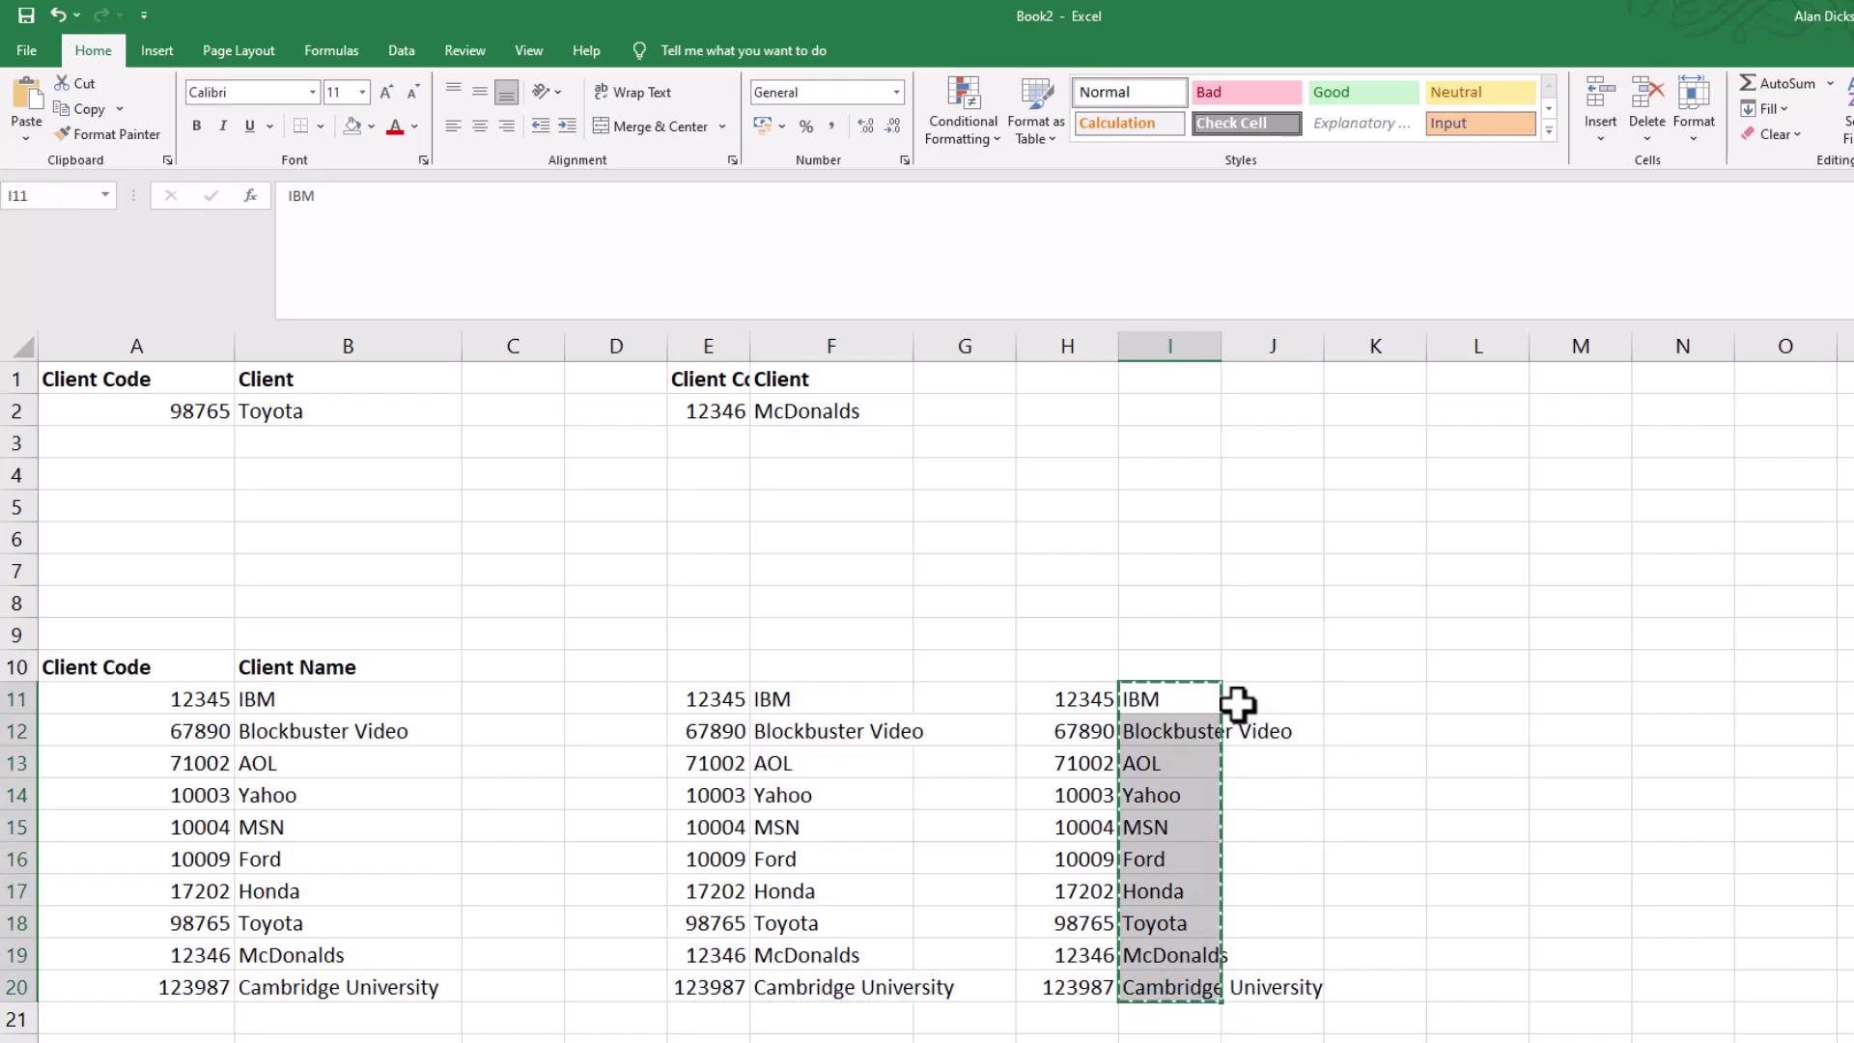
Paste the client names into K11:K20
left_click(1358, 699)
key("ctrl+v")
left_click(1180, 726)
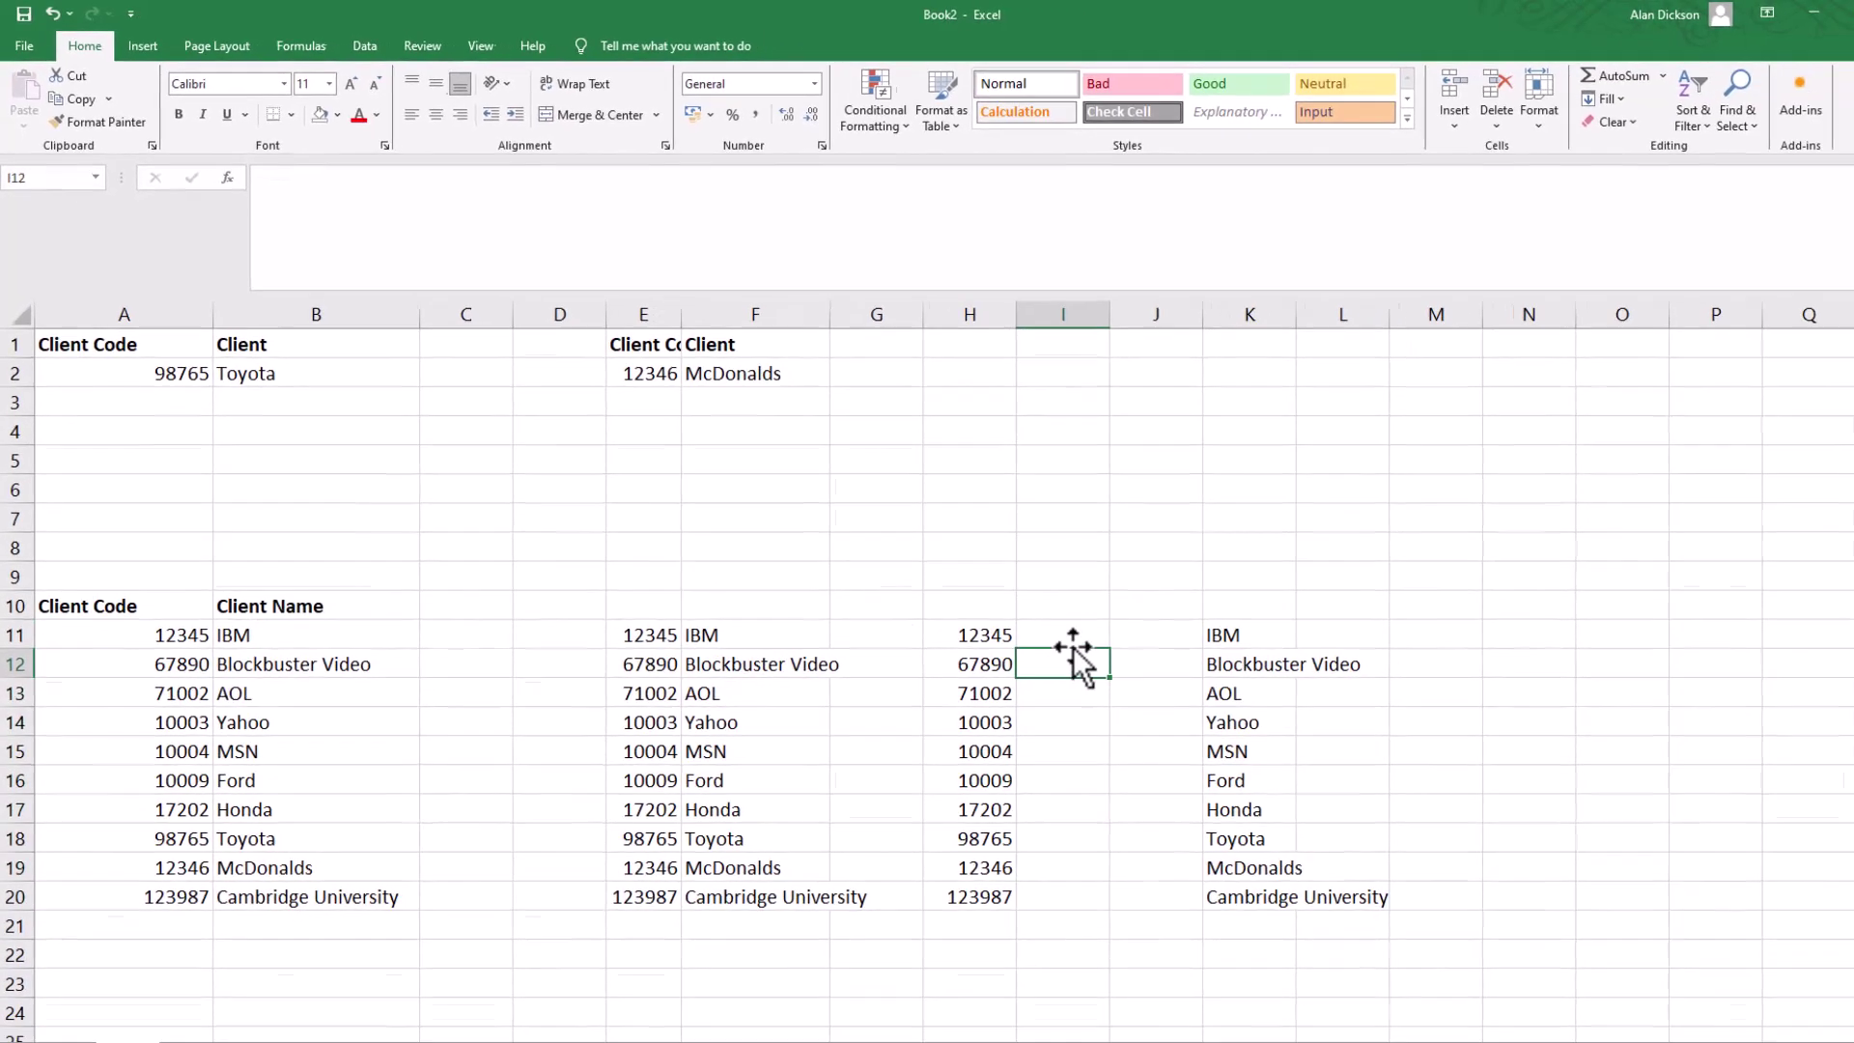
left_click(1075, 635)
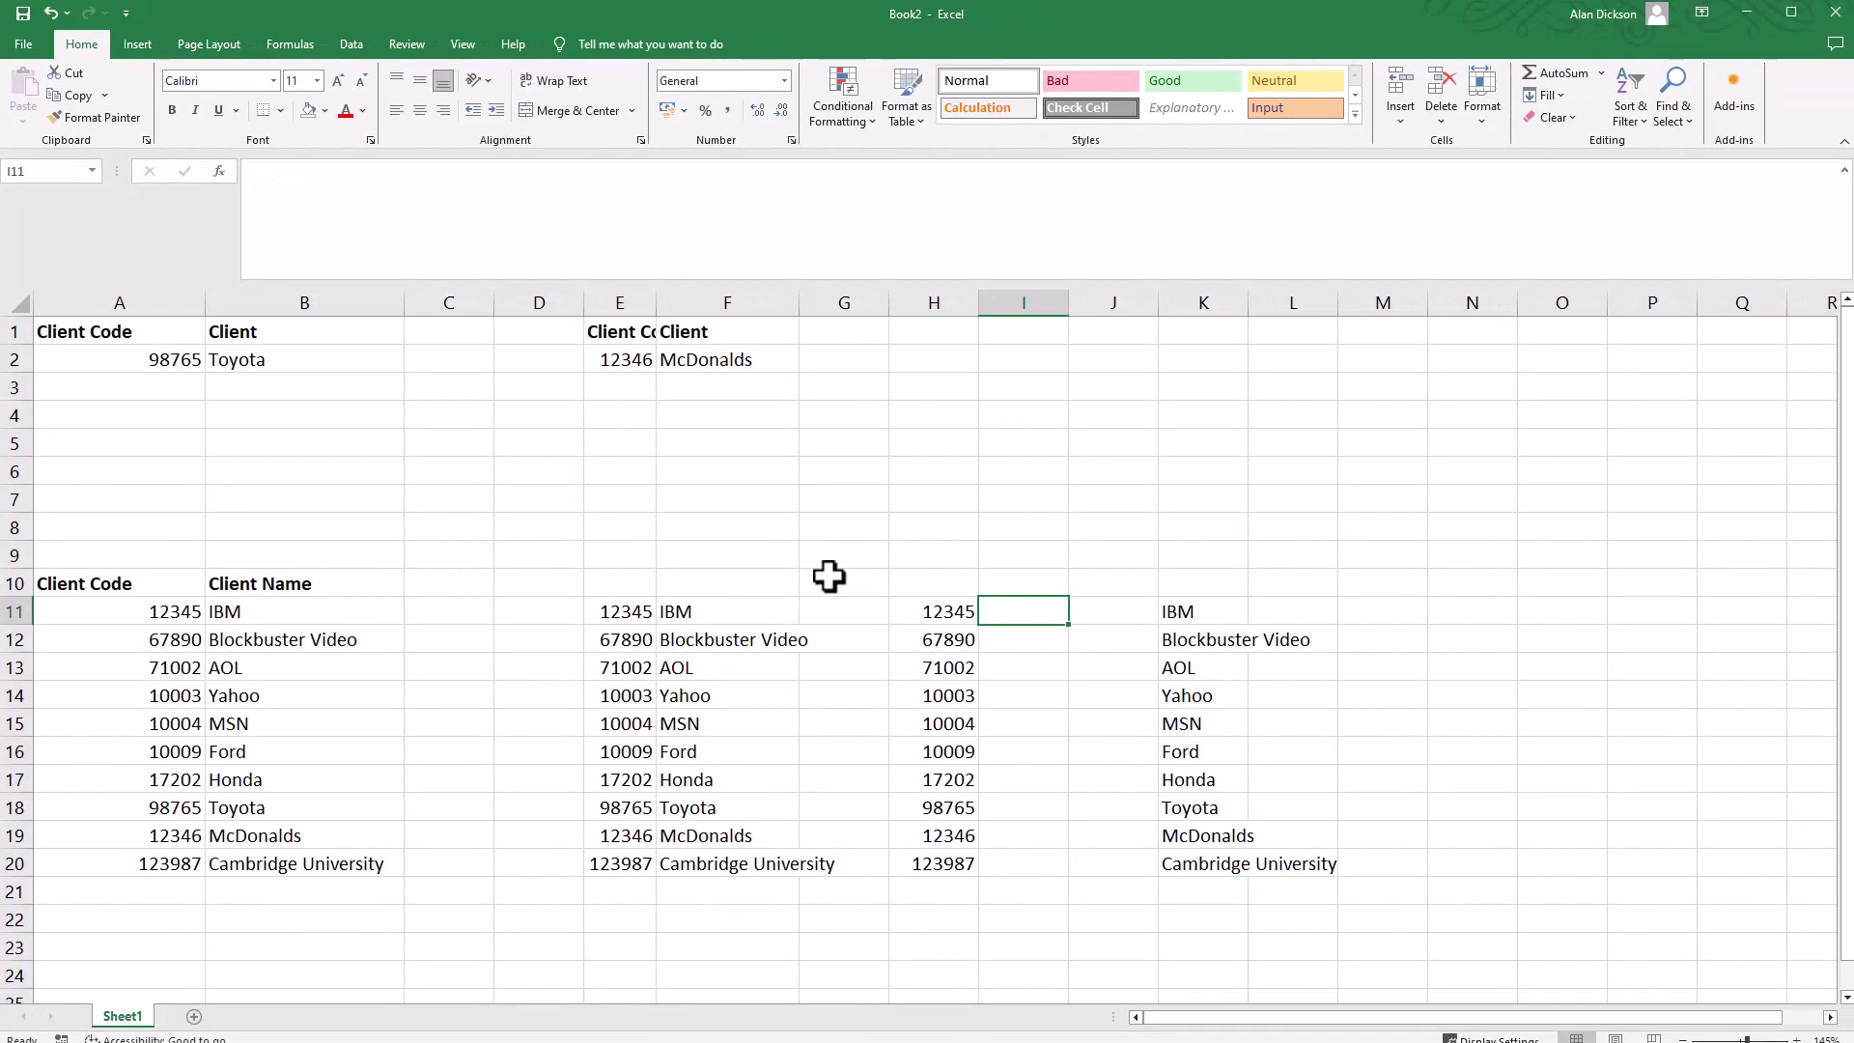
Add headers Client Code in H10, Client Name in K10, plus Sales and start month
left_click_drag(125, 589, 283, 583)
key("ctrl+c")
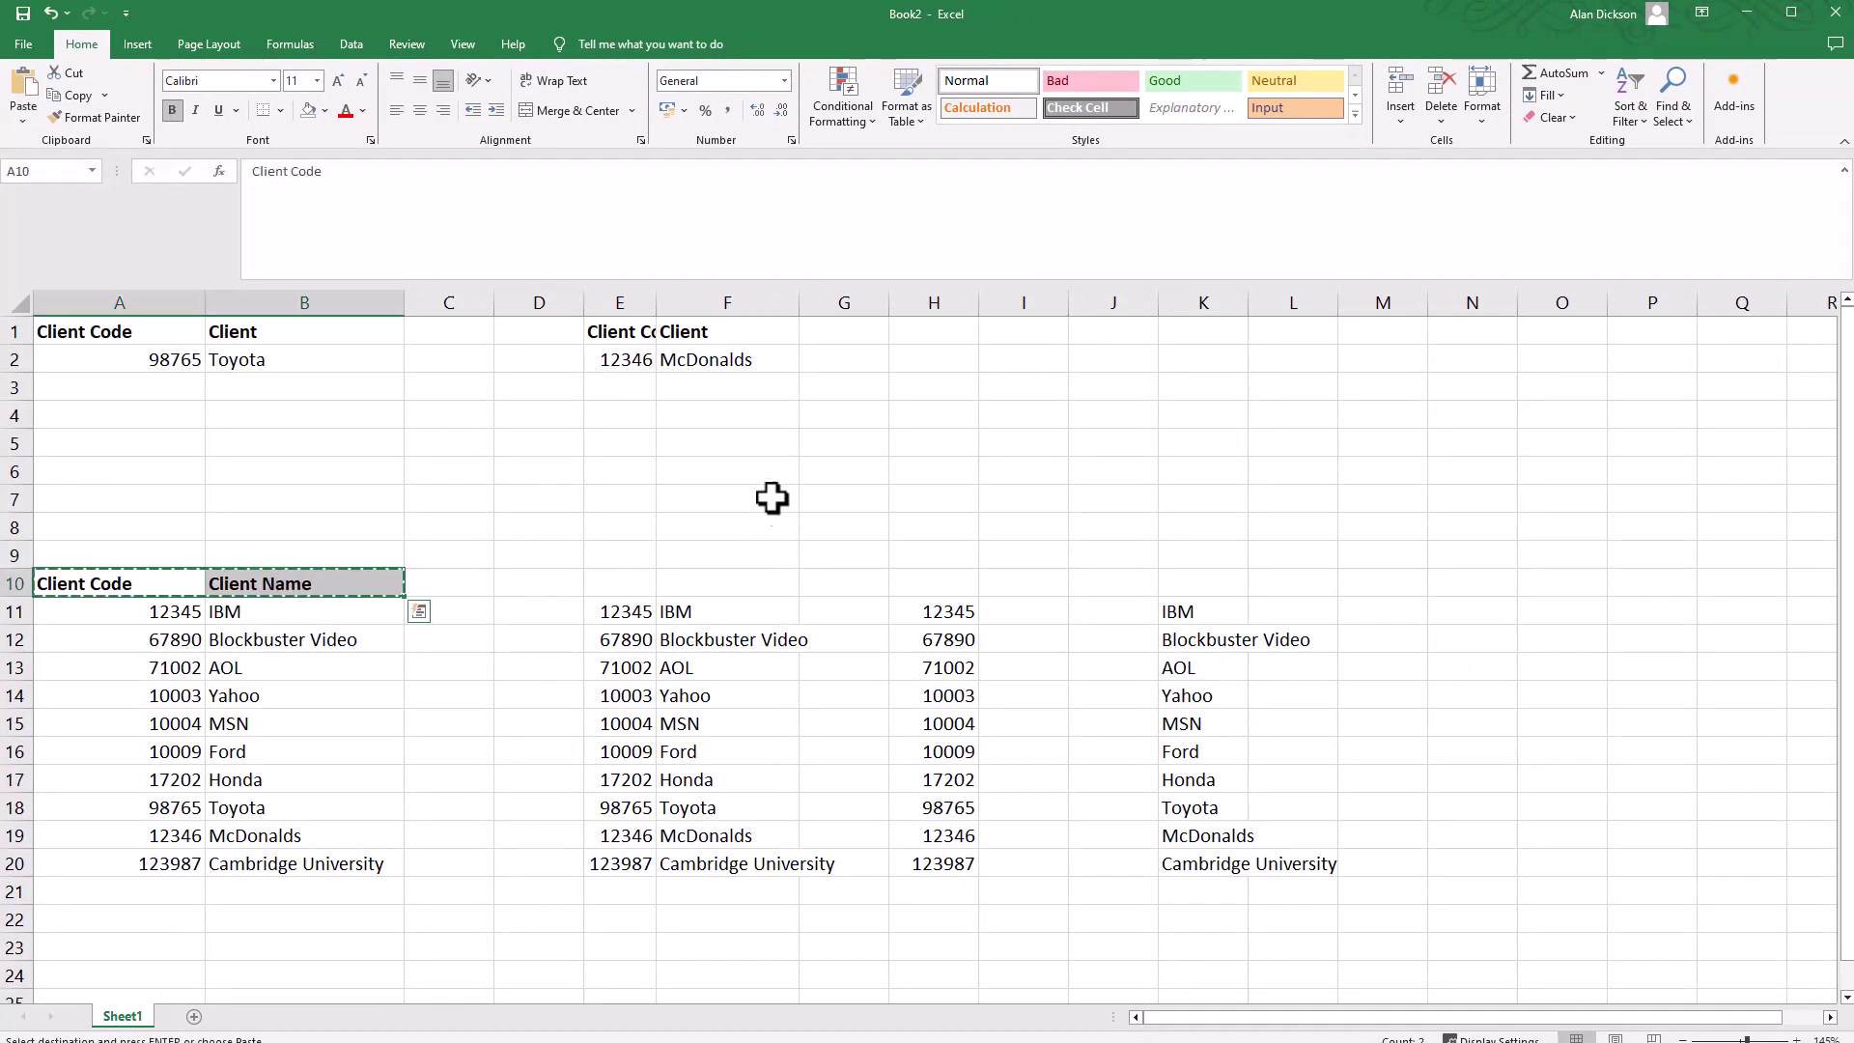
left_click(935, 584)
key("ctrl+v")
left_click(1055, 585)
left_click_drag(1055, 587, 1202, 585)
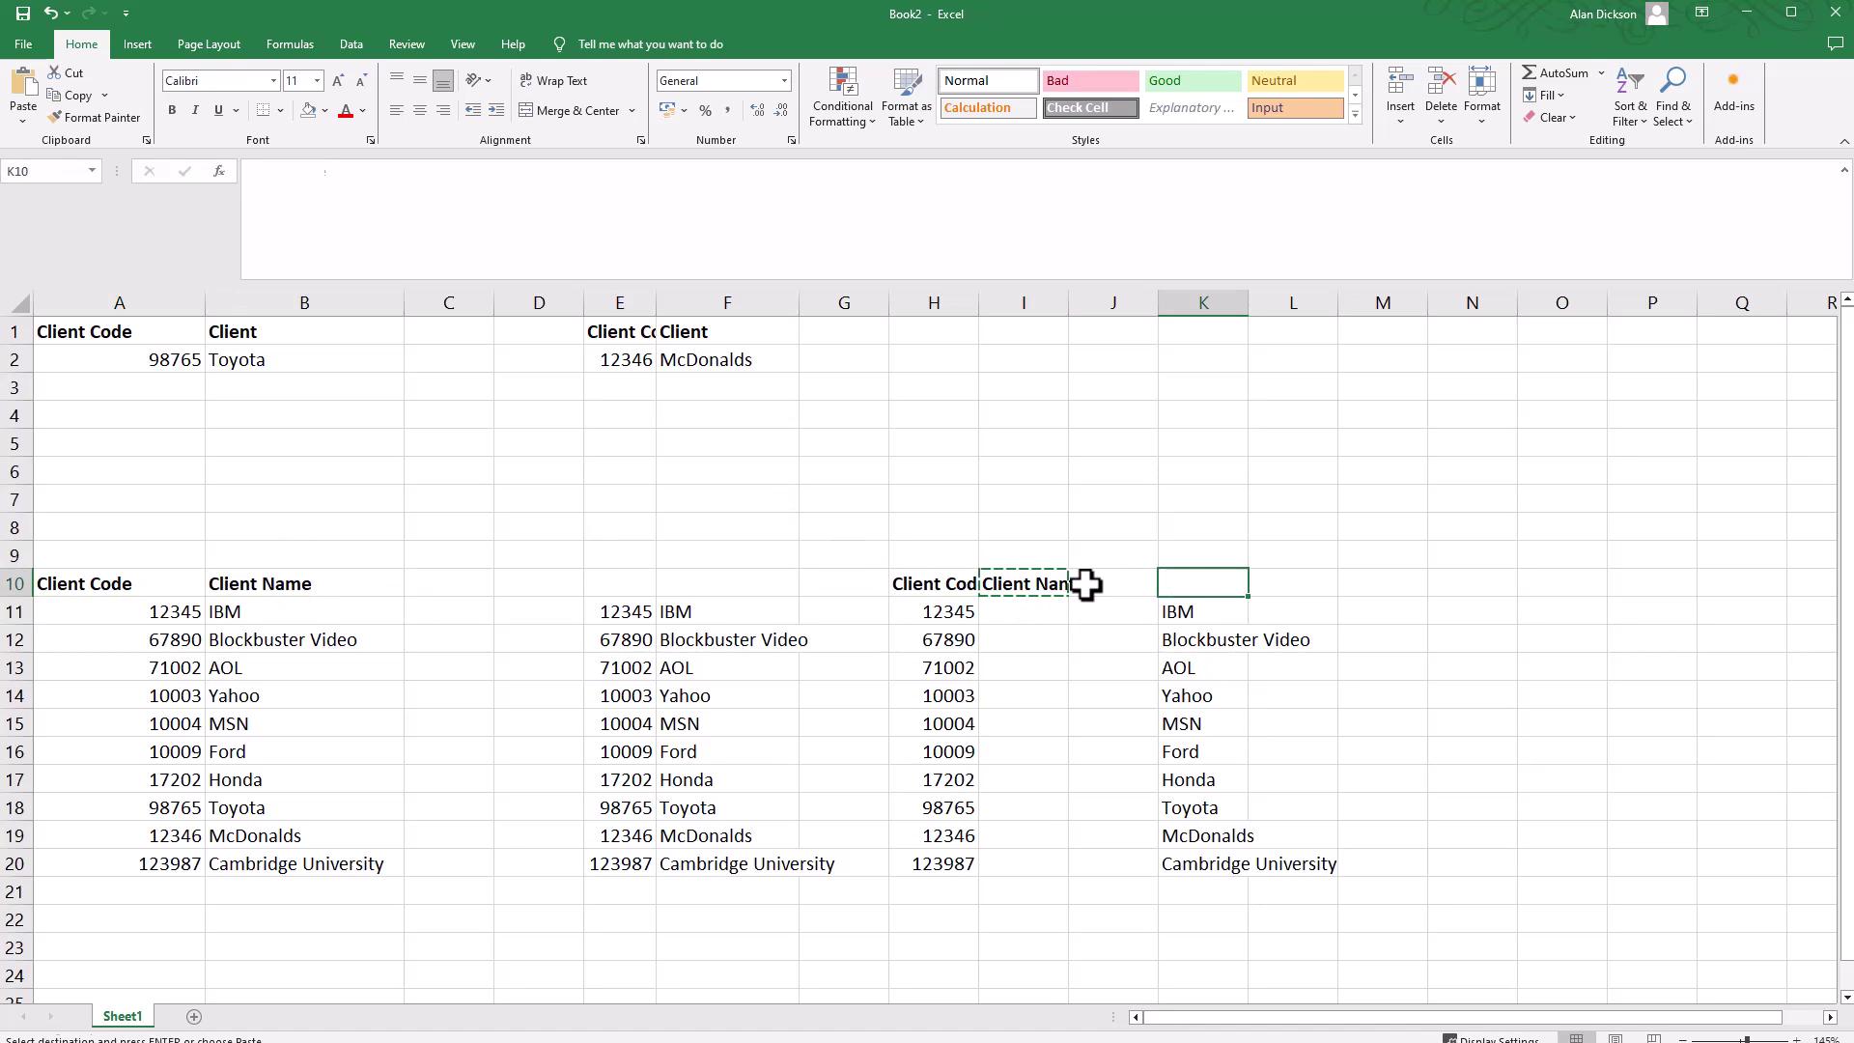
left_click(1053, 585)
type("Sales")
key("Tab")
type("start month")
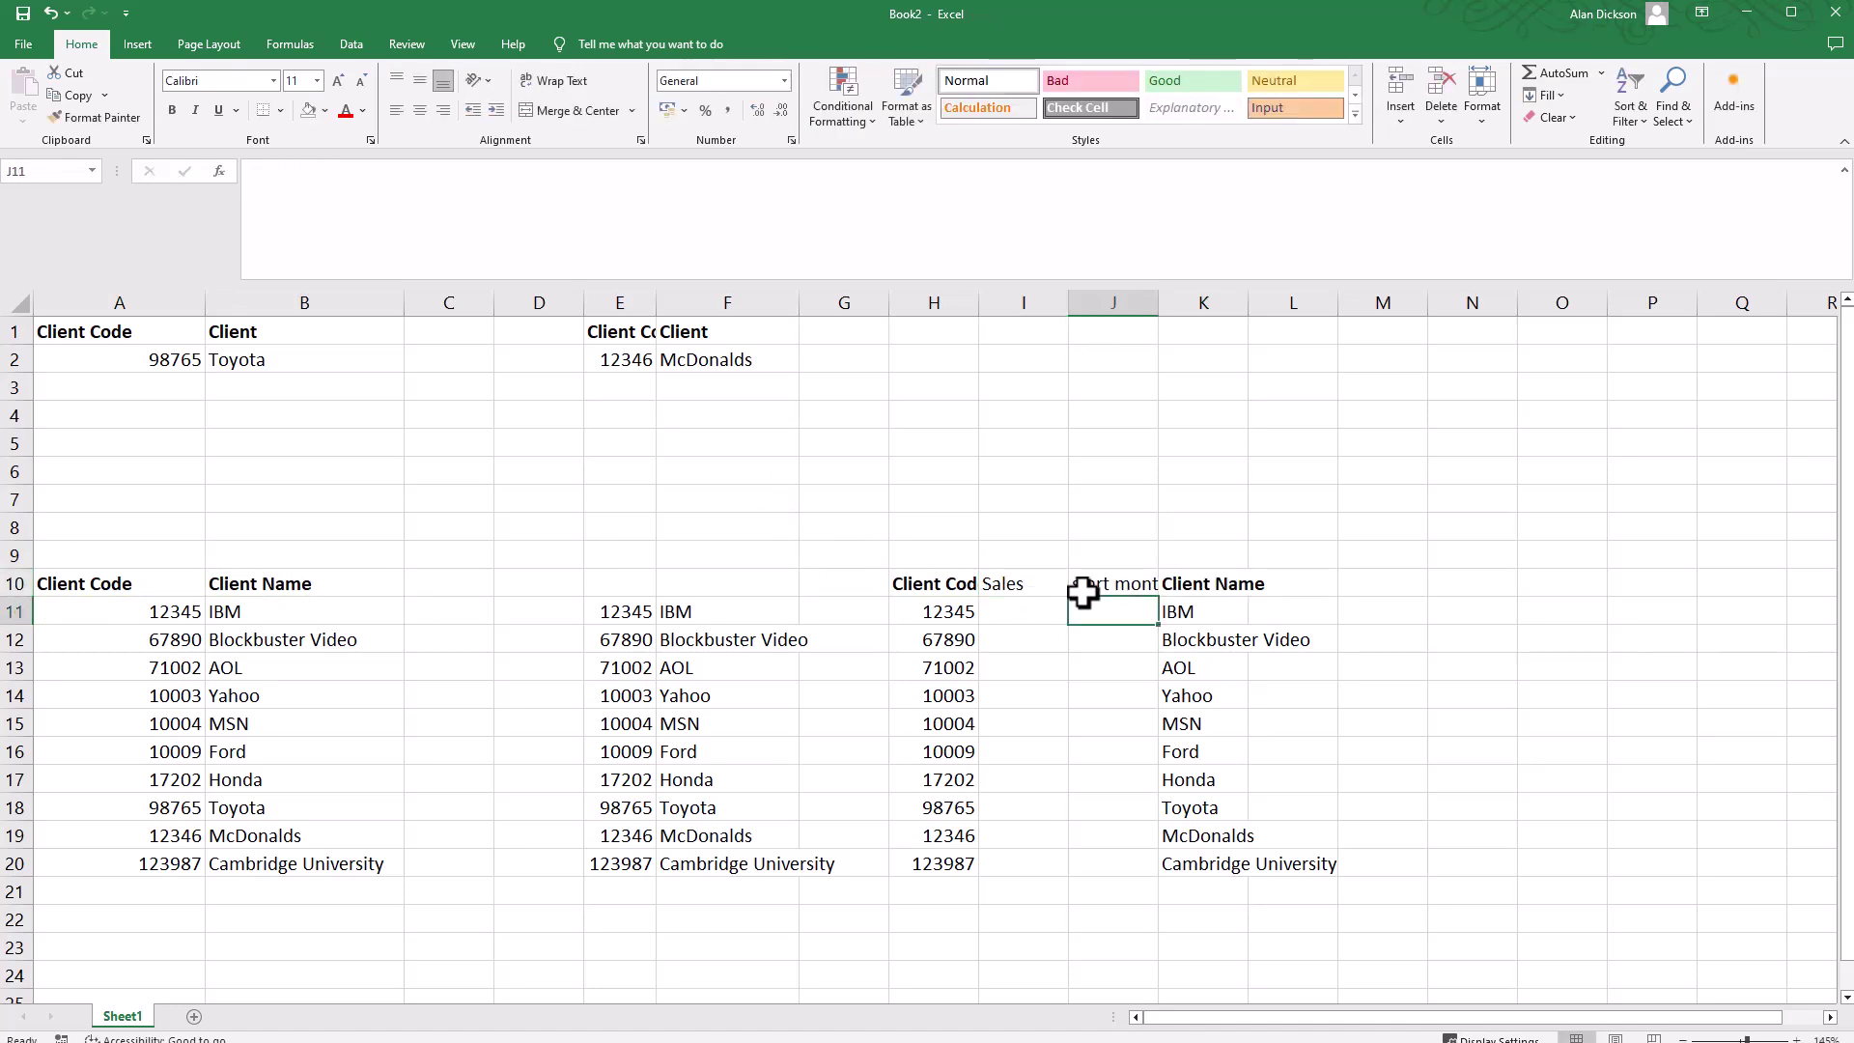
Capitalise the Start month header, bold the new headers, and autofit columns H and J
double_click(272, 174)
type("Start")
key("Return")
left_click_drag(951, 584, 1154, 585)
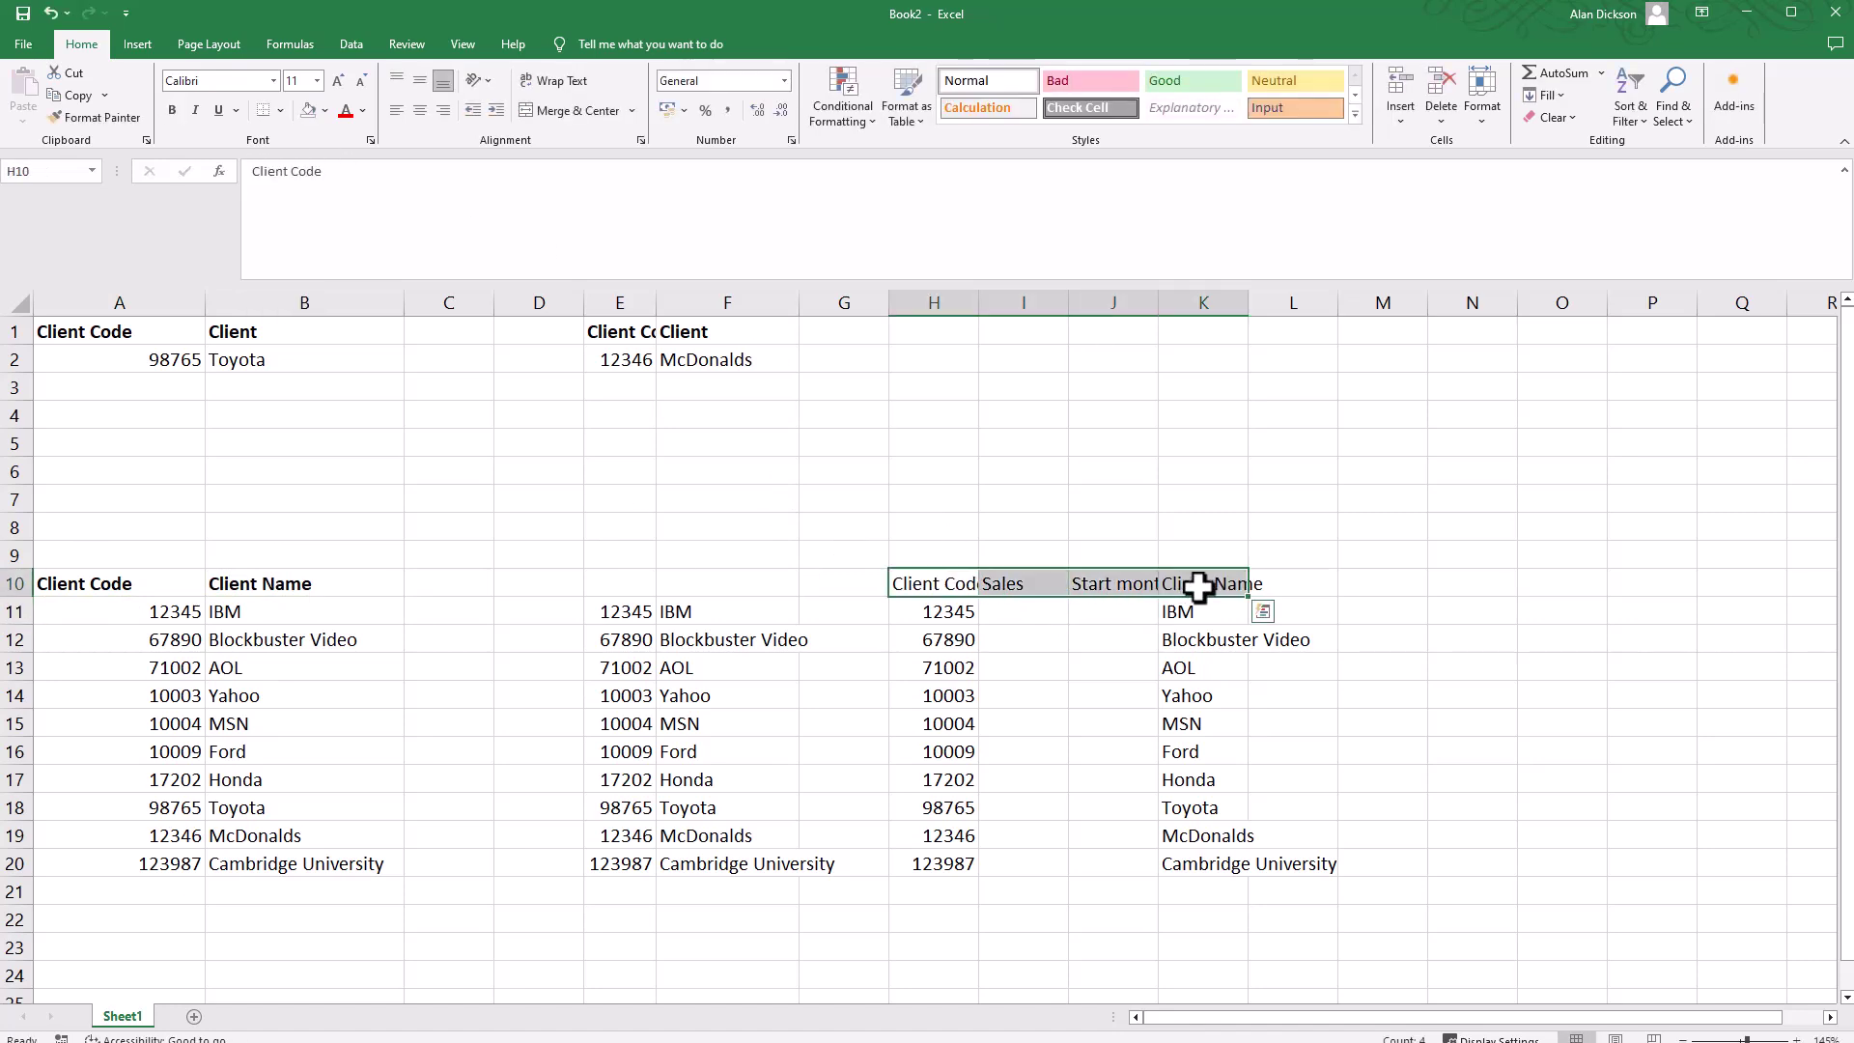
key("ctrl+b")
double_click(978, 302)
double_click(1179, 302)
Enter sales figures 1500, 7000, 2, 56, 65, 89, 12, 56, 98, 78 in column I
left_click(1043, 611)
type("1500 ")
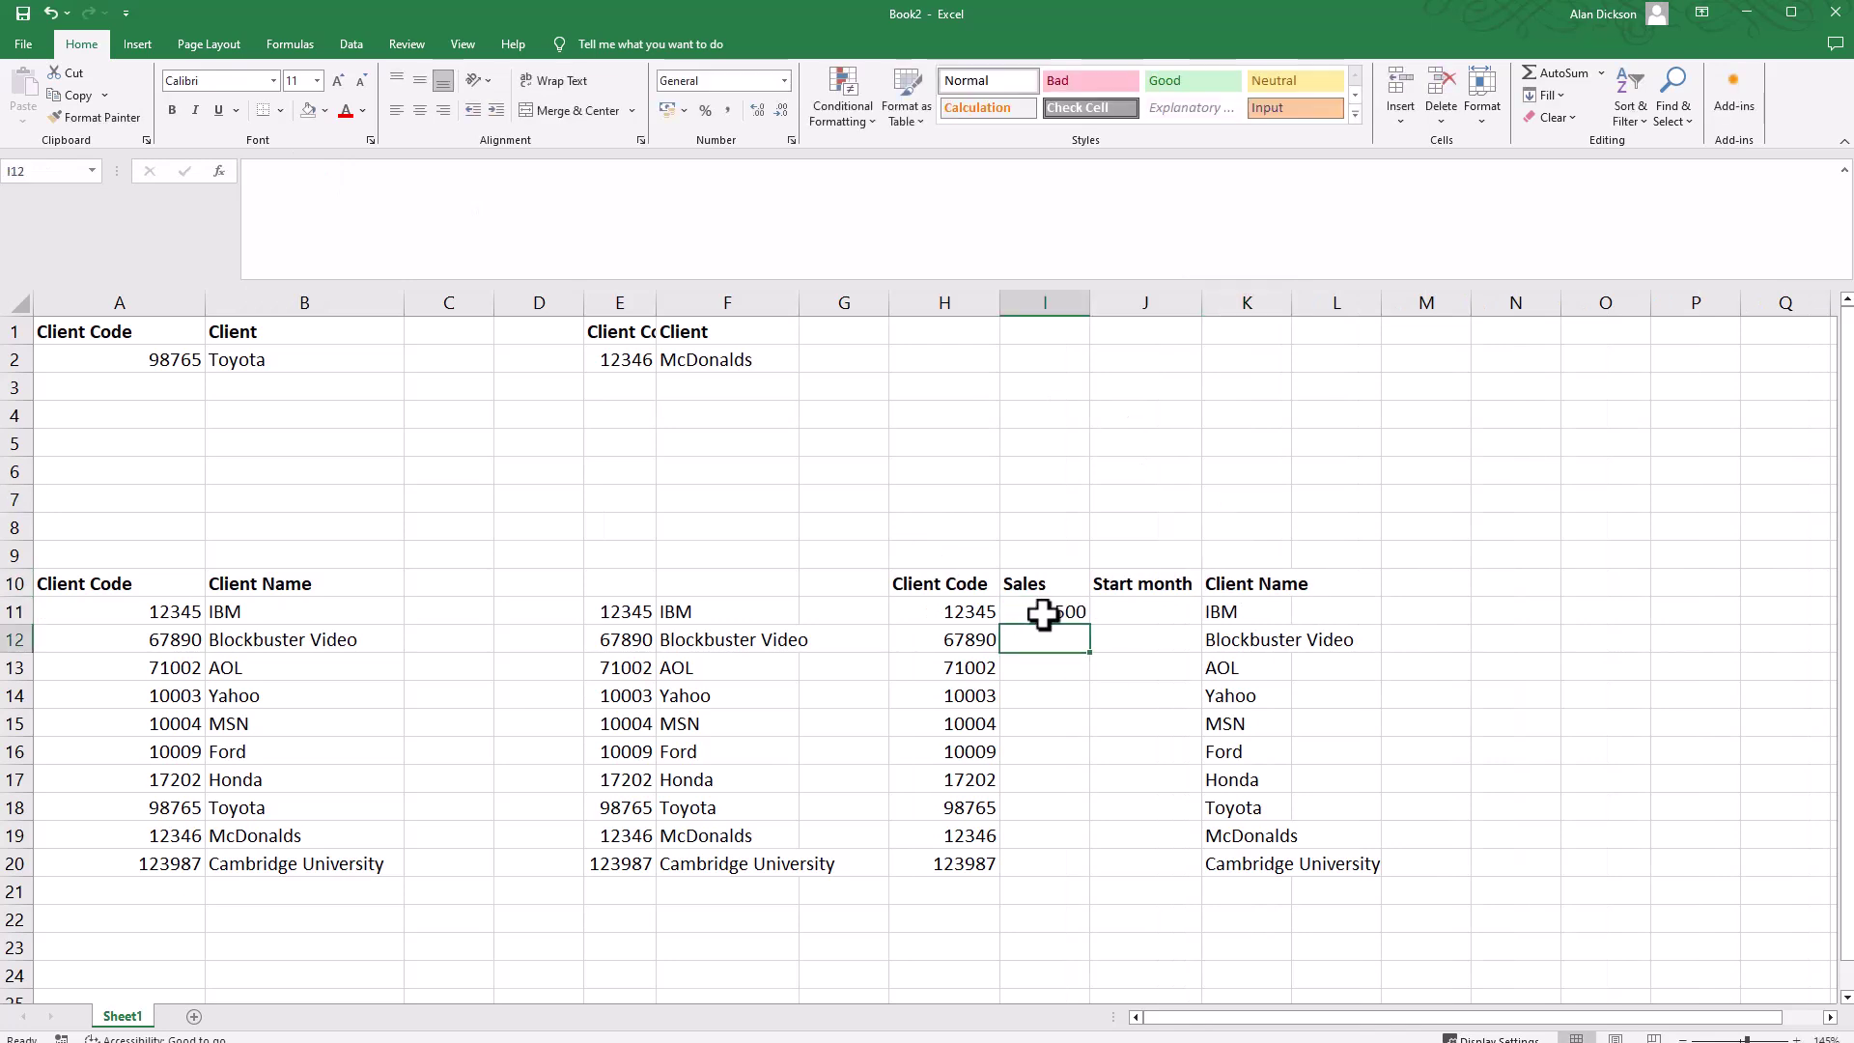
type("7000 2 56 65 89")
key("Return")
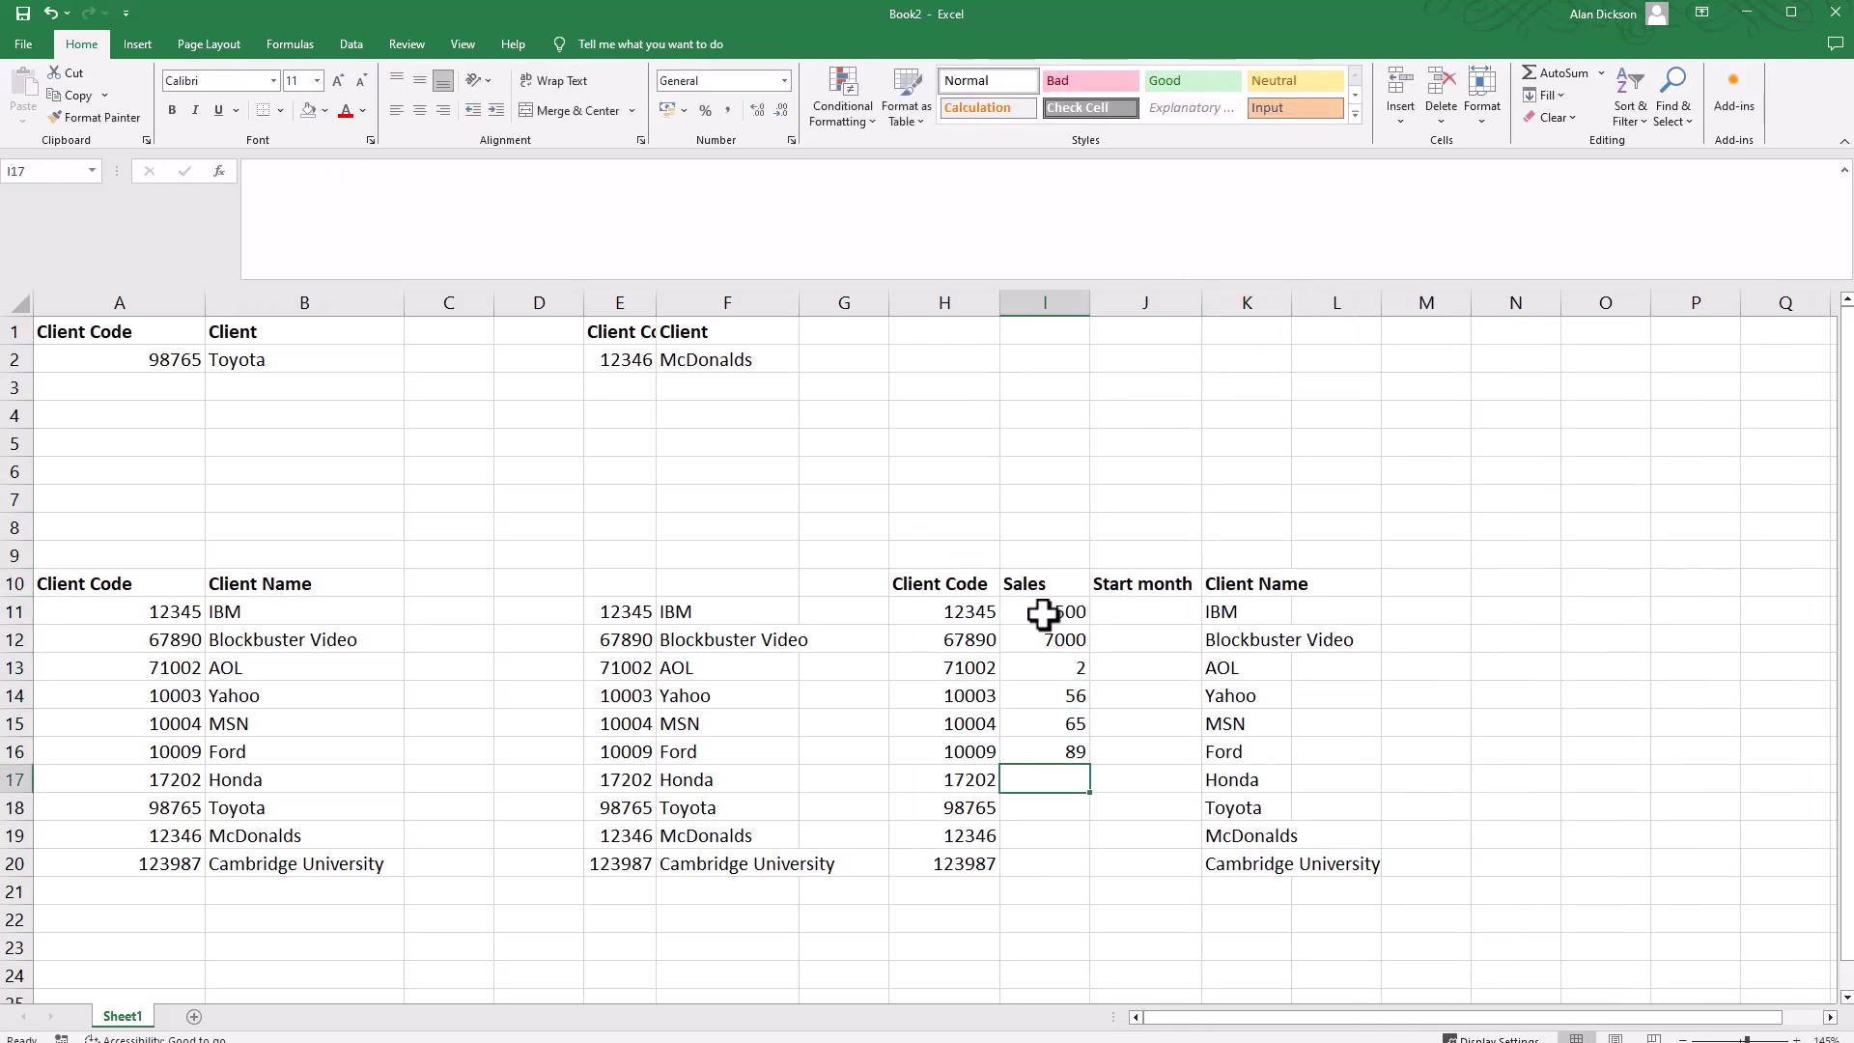
type("12")
key("Return")
type("56")
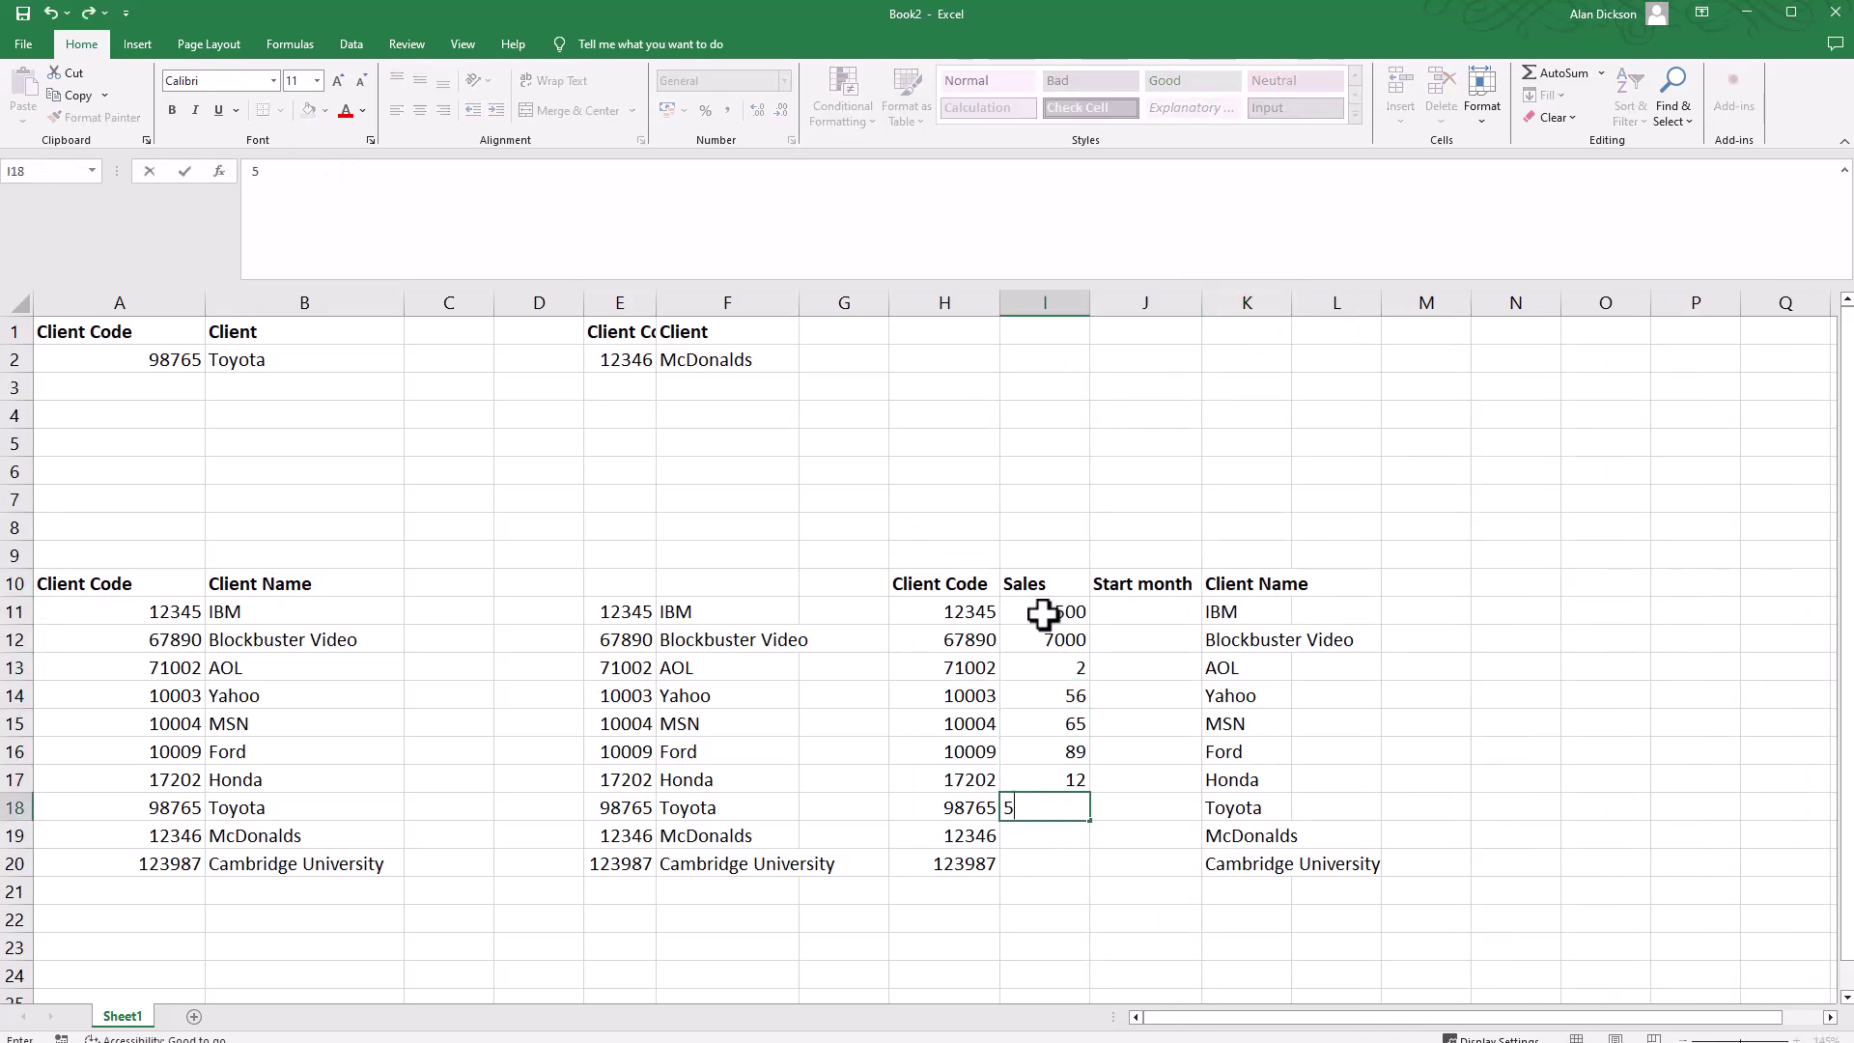
key("Return")
type("98")
key("Return")
type("78")
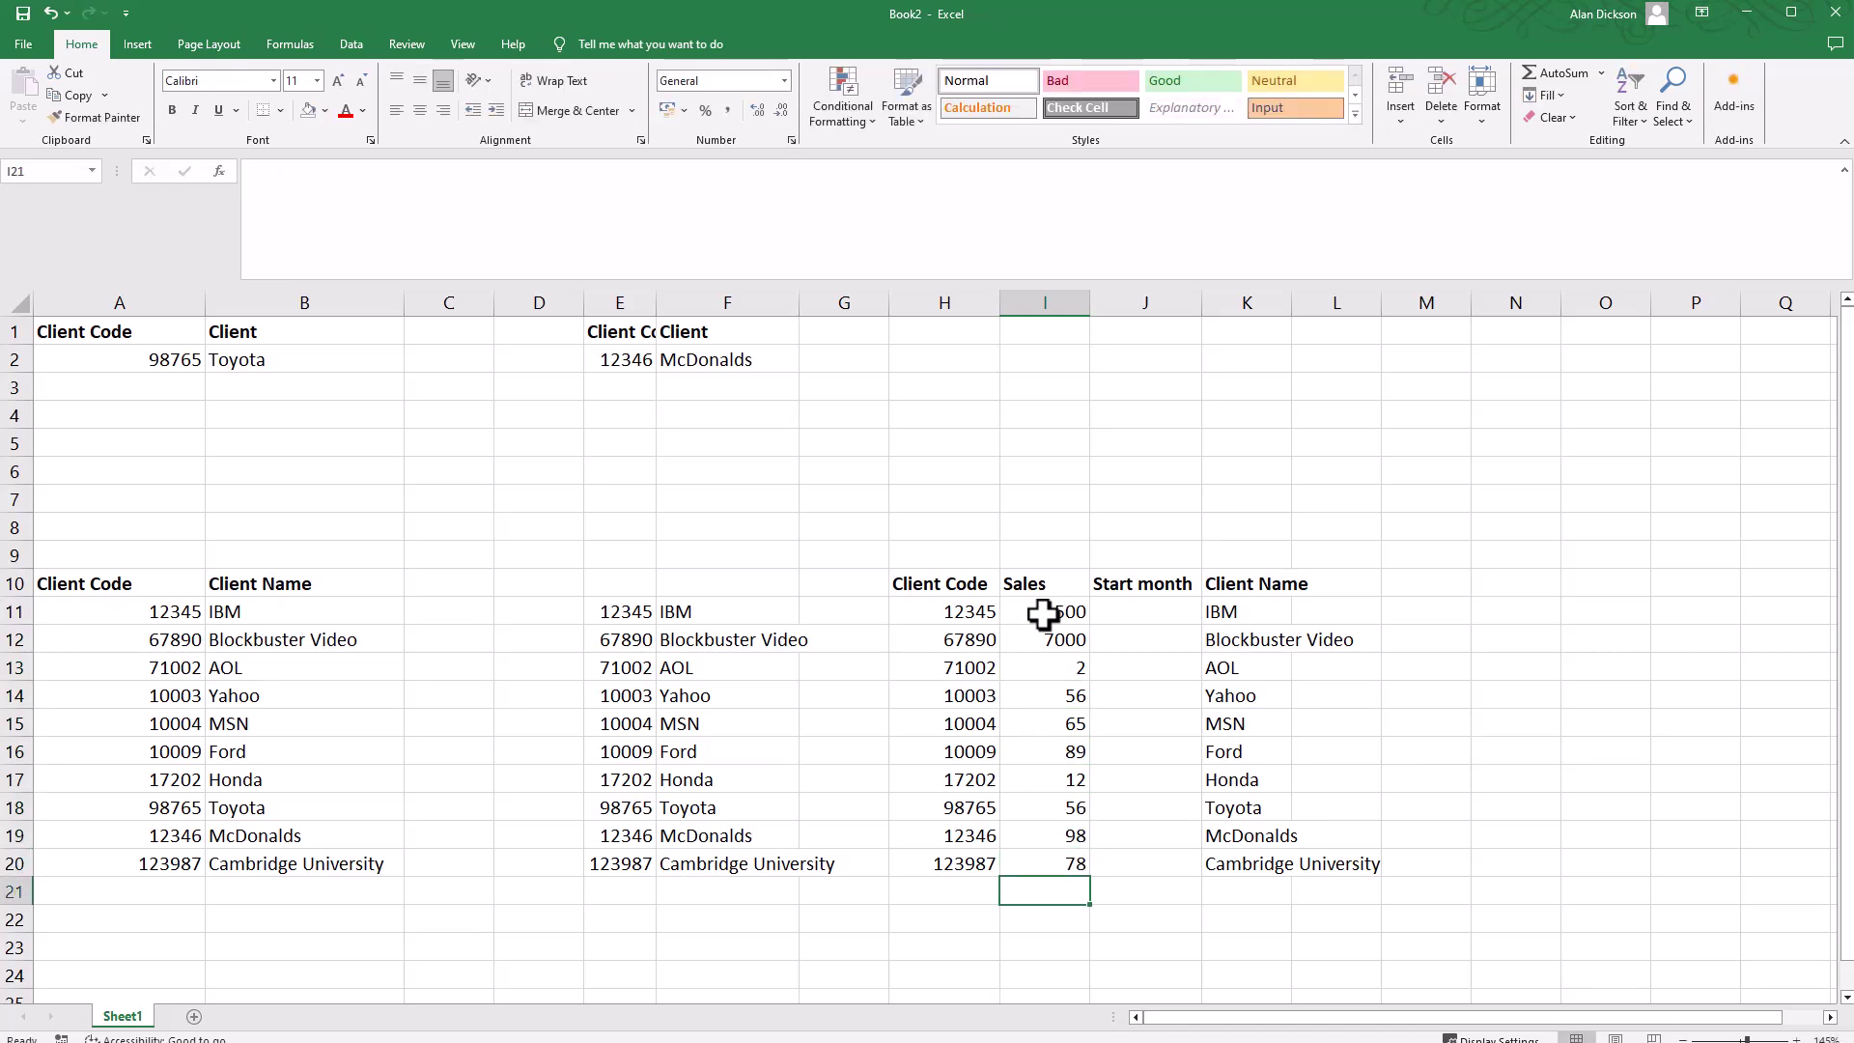
key("Up")
Enter January in J11 and fill the start months through October down to J20
key("Right")
key("Up")
key("Up")
key("Up")
key("Up")
key("Up")
key("Up")
key("Up")
key("Up")
type("Janua")
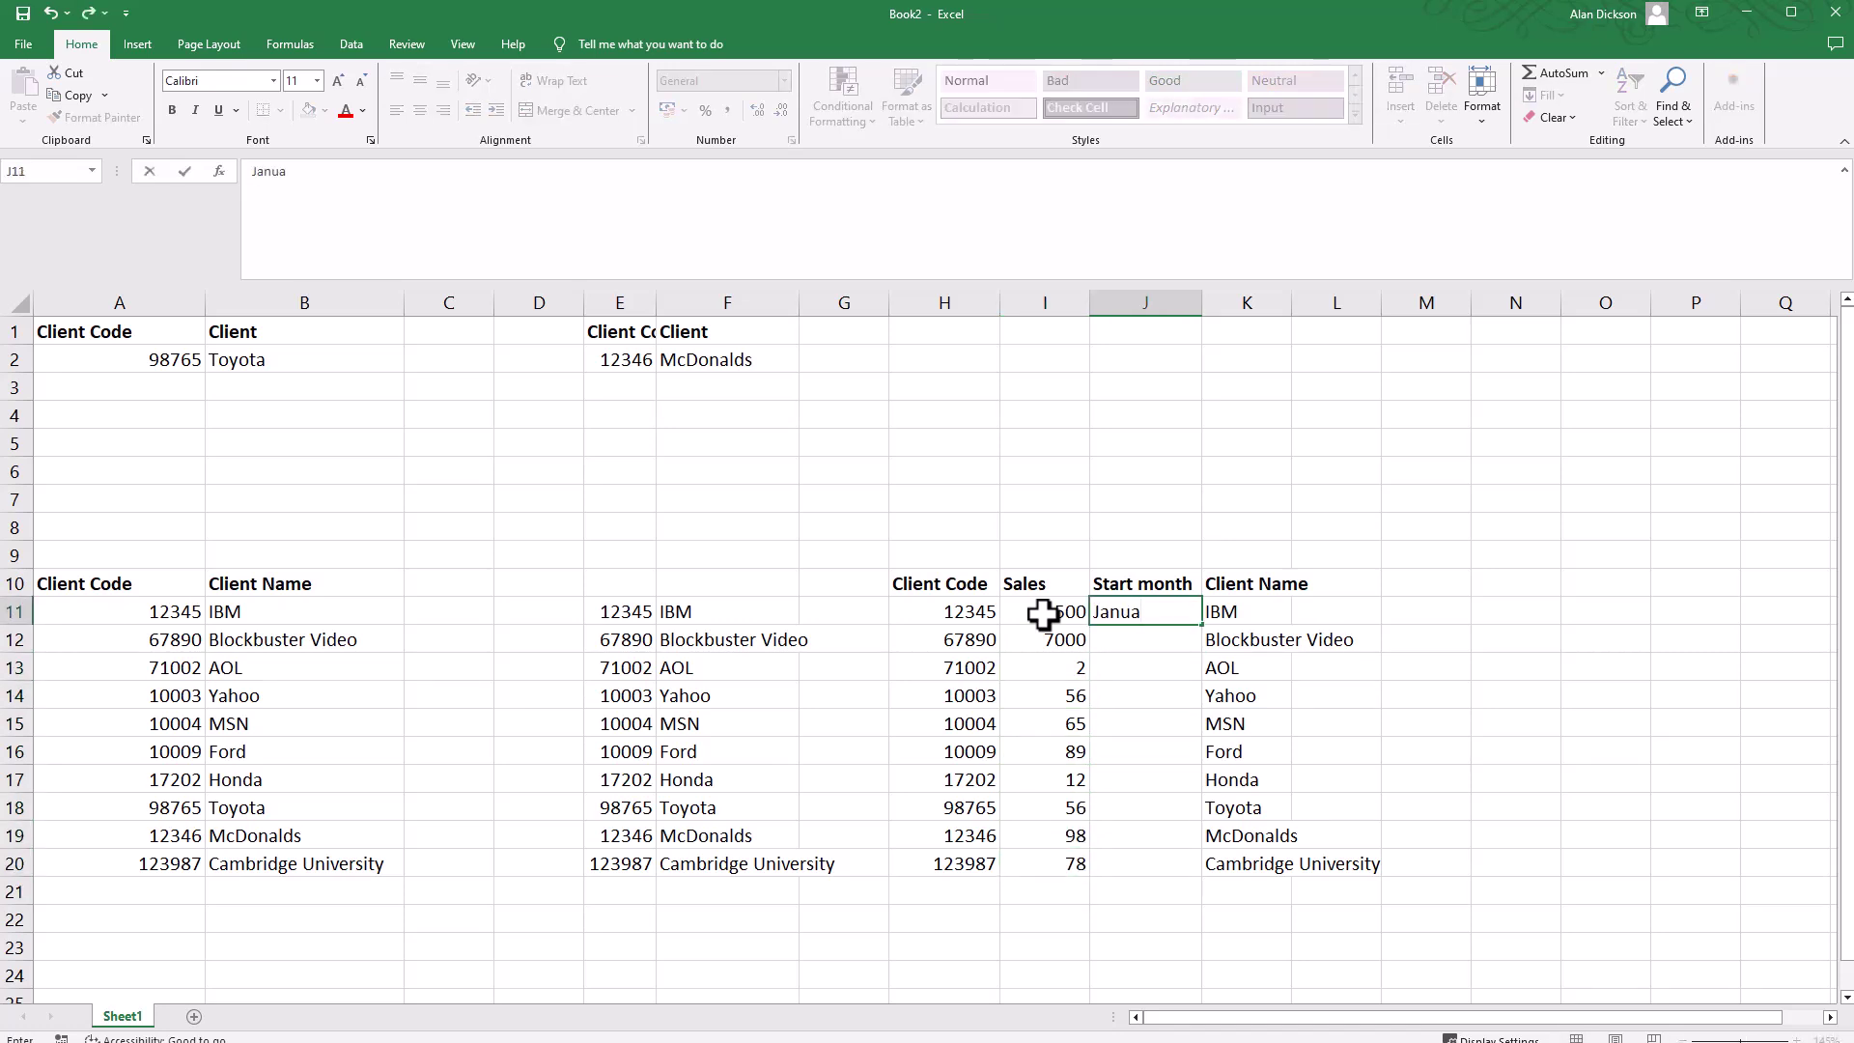
type("ry")
key("Return")
key("Down")
key("Down")
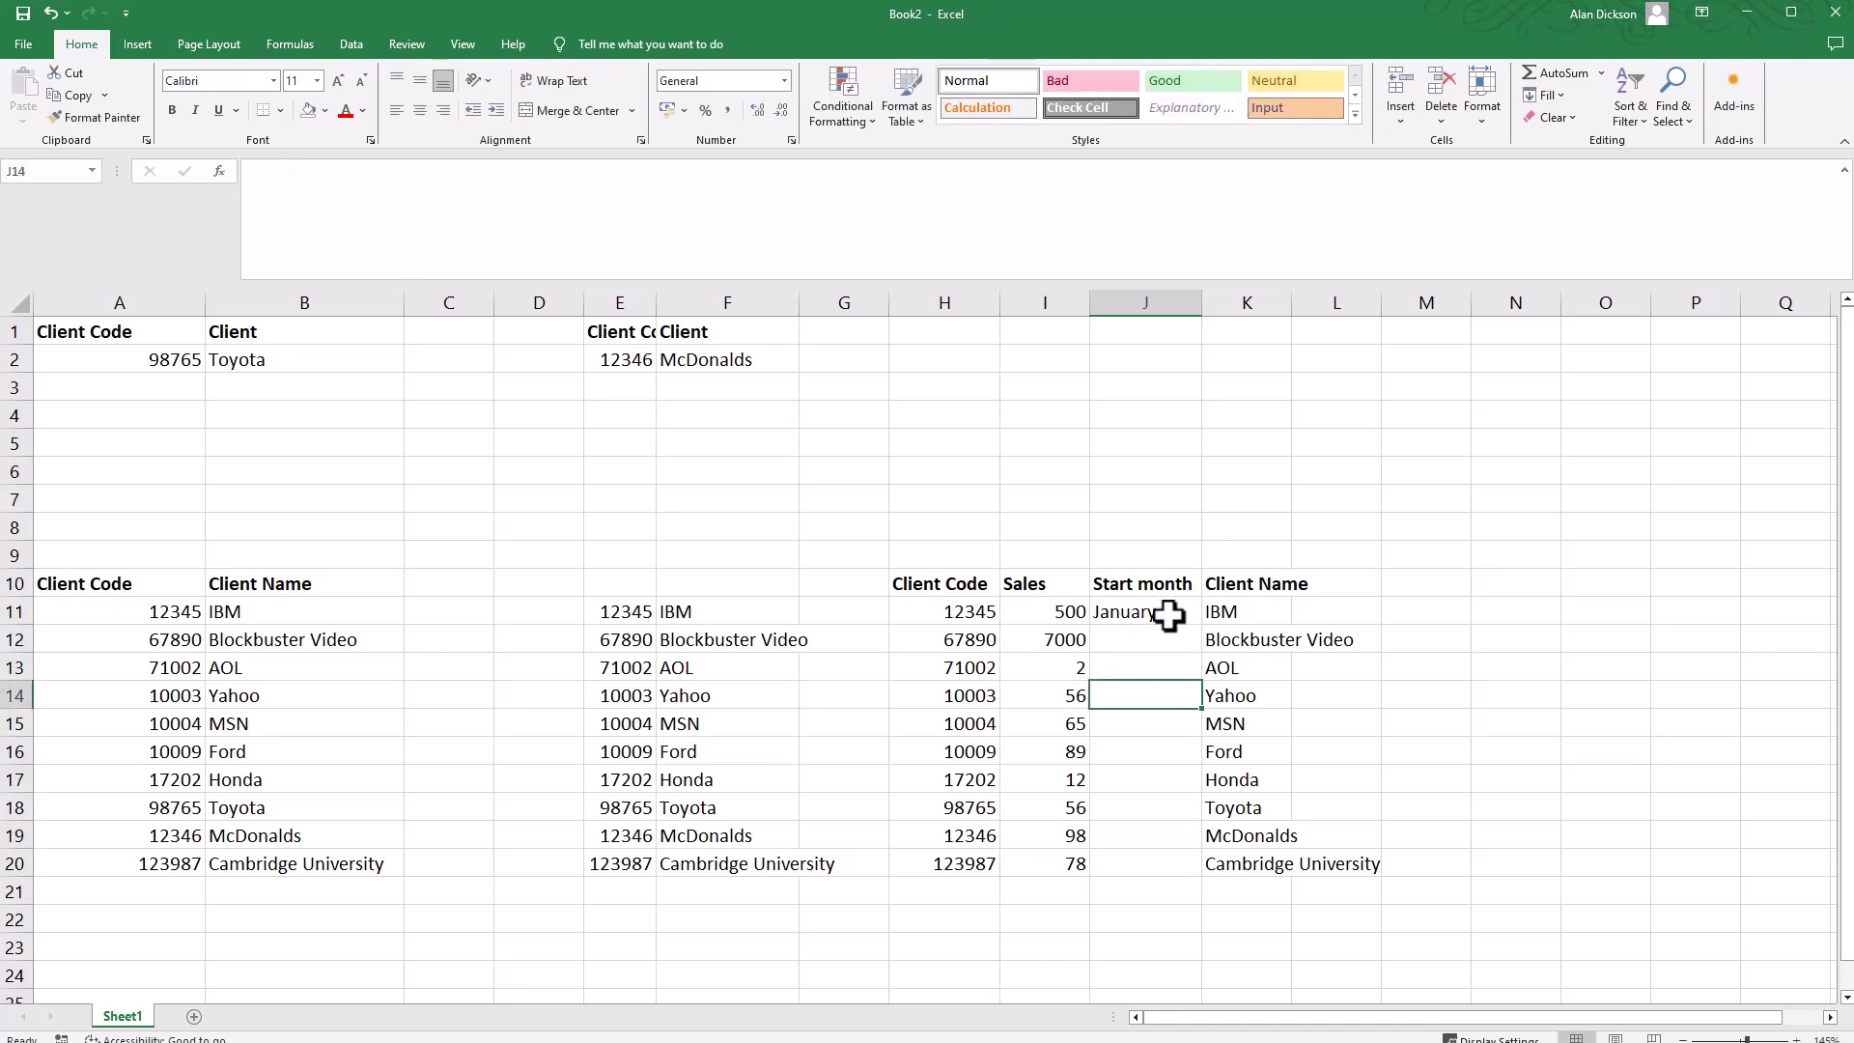
left_click(1168, 615)
left_click_drag(1200, 628, 1186, 879)
left_click(1176, 899)
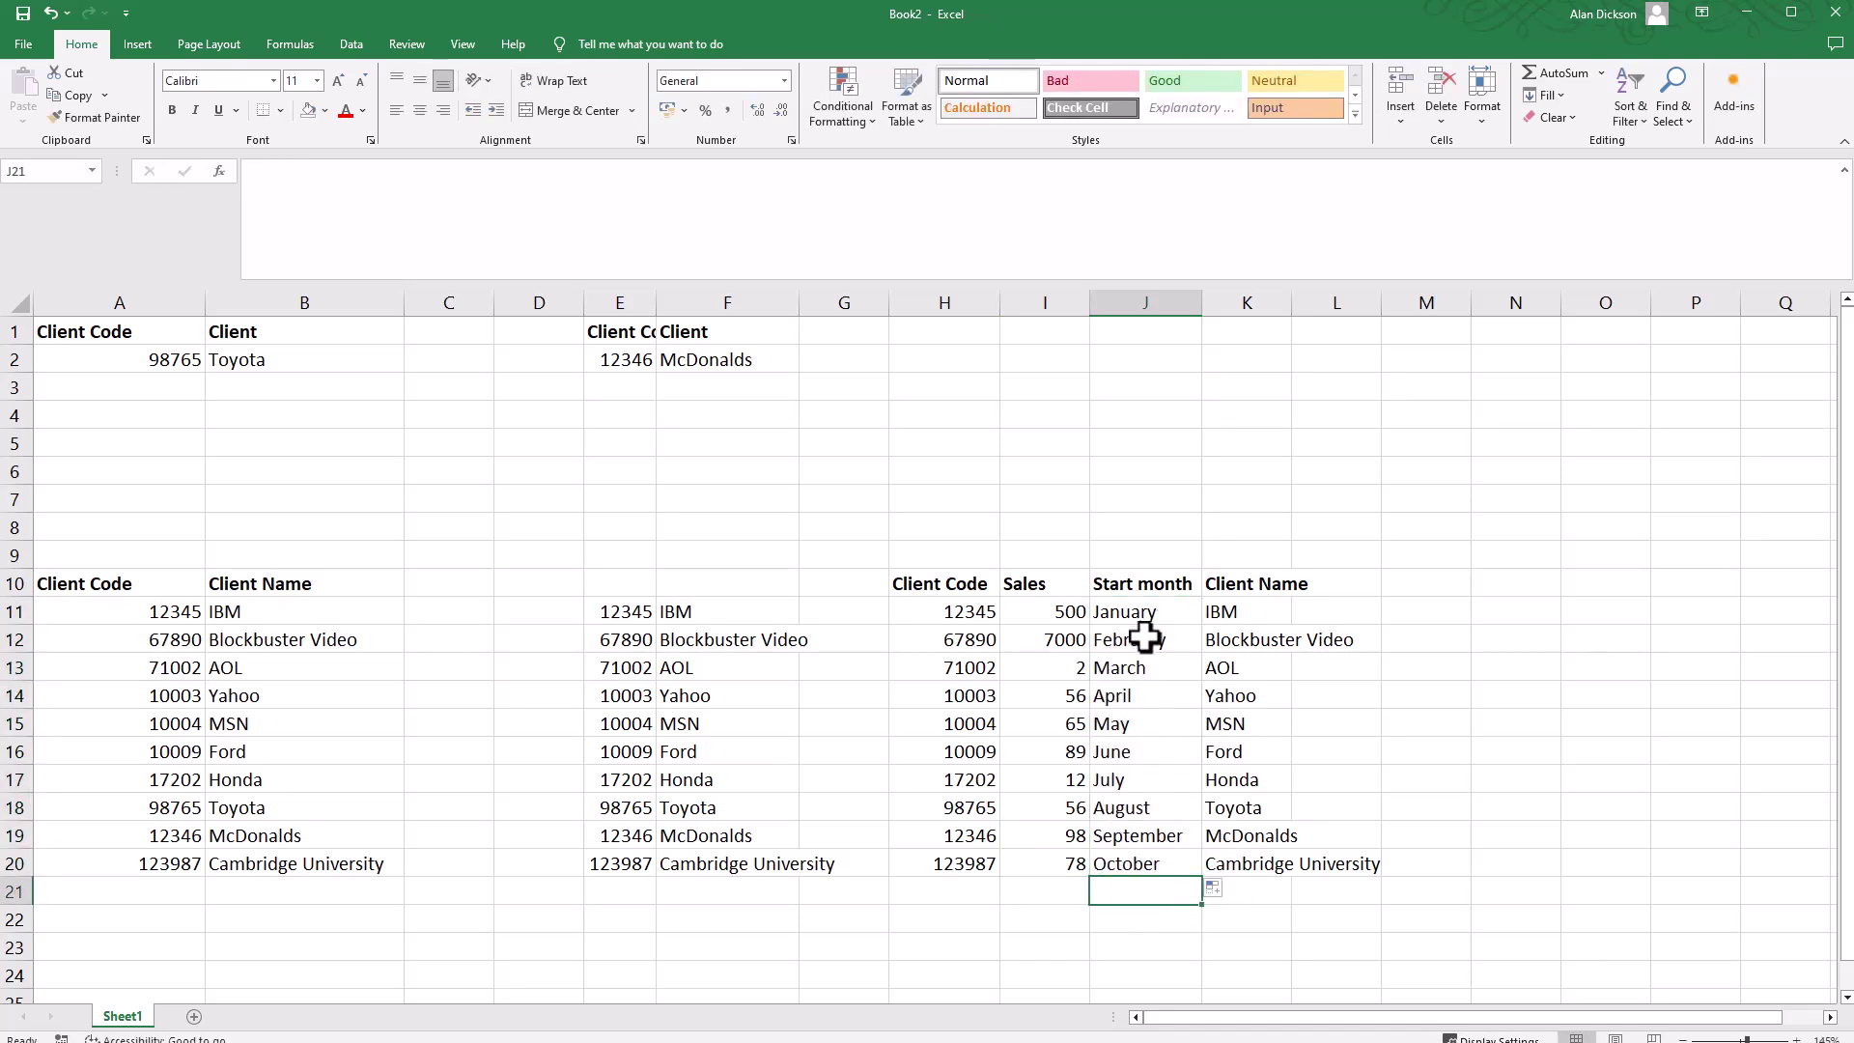
Change the start months to January in J12, May in J16 and August in J17
left_click(1146, 637)
left_click(1169, 613)
key("ctrl+c")
left_click(1157, 639)
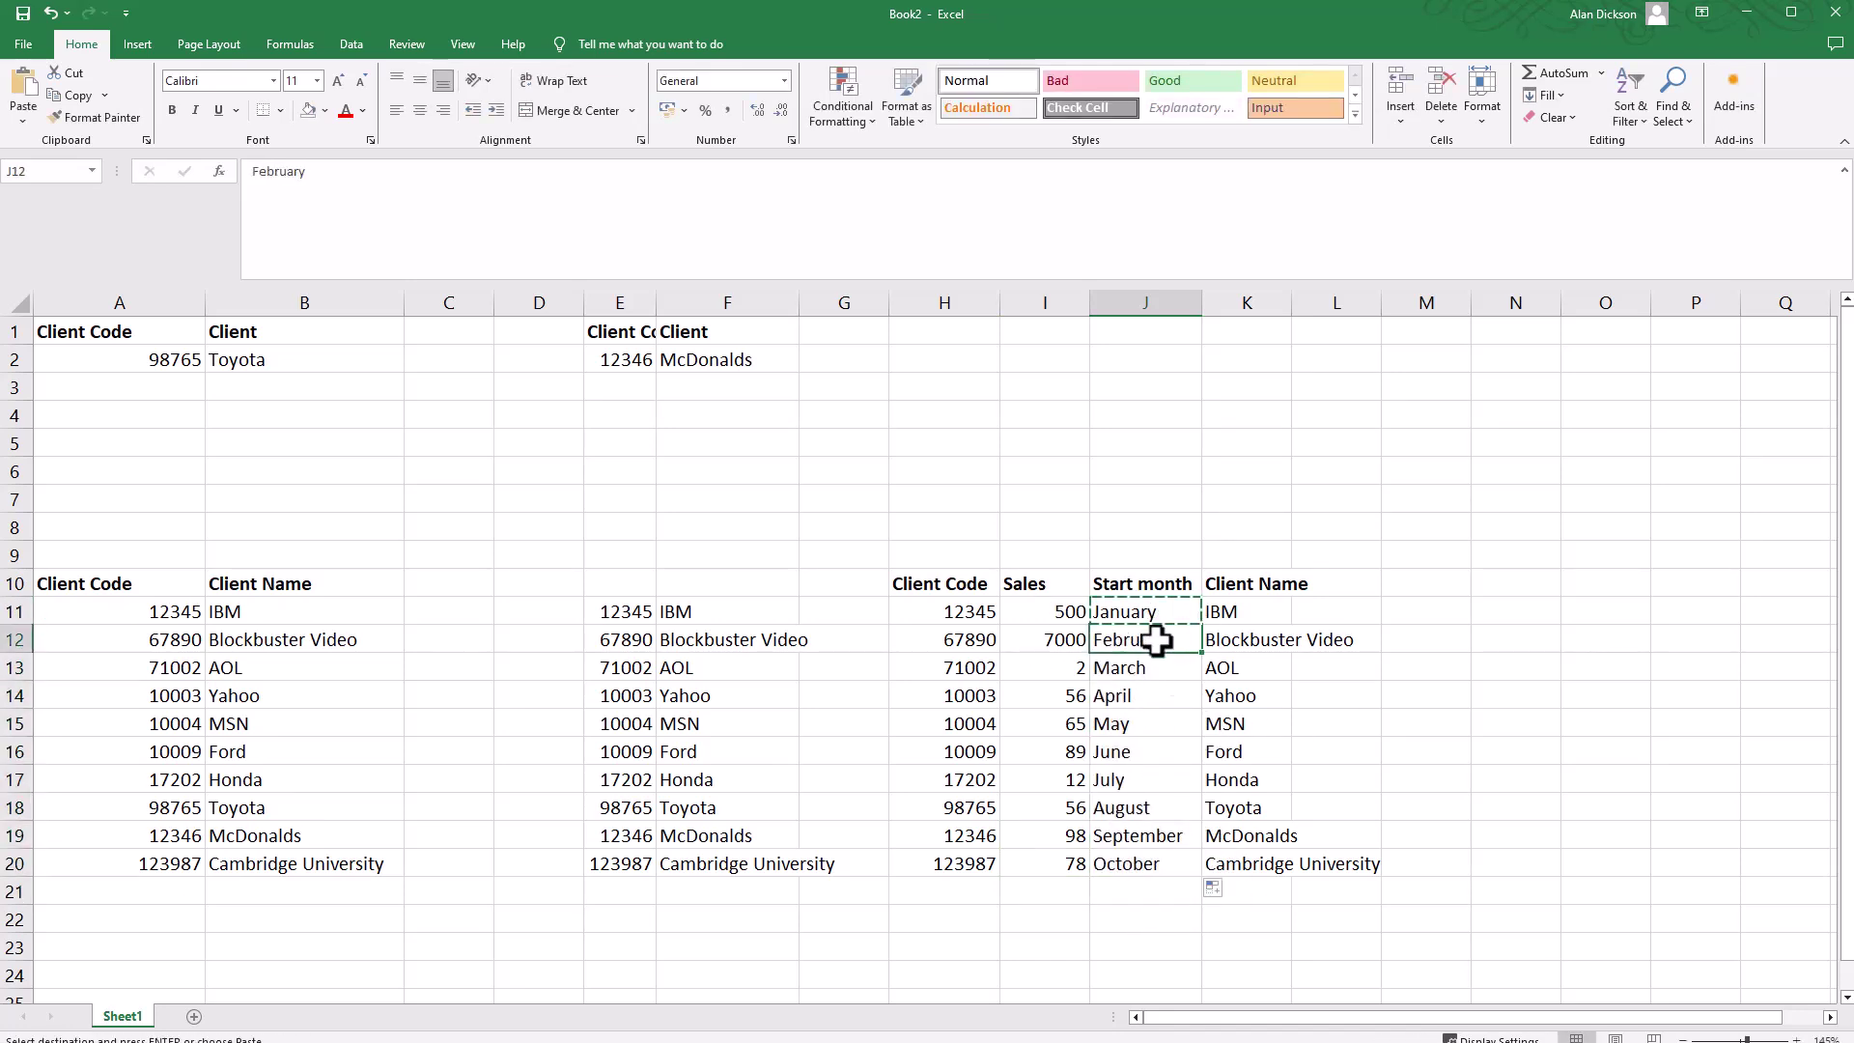
key("ctrl+v")
left_click(1126, 724)
key("ctrl+c")
left_click(1135, 752)
key("ctrl+v")
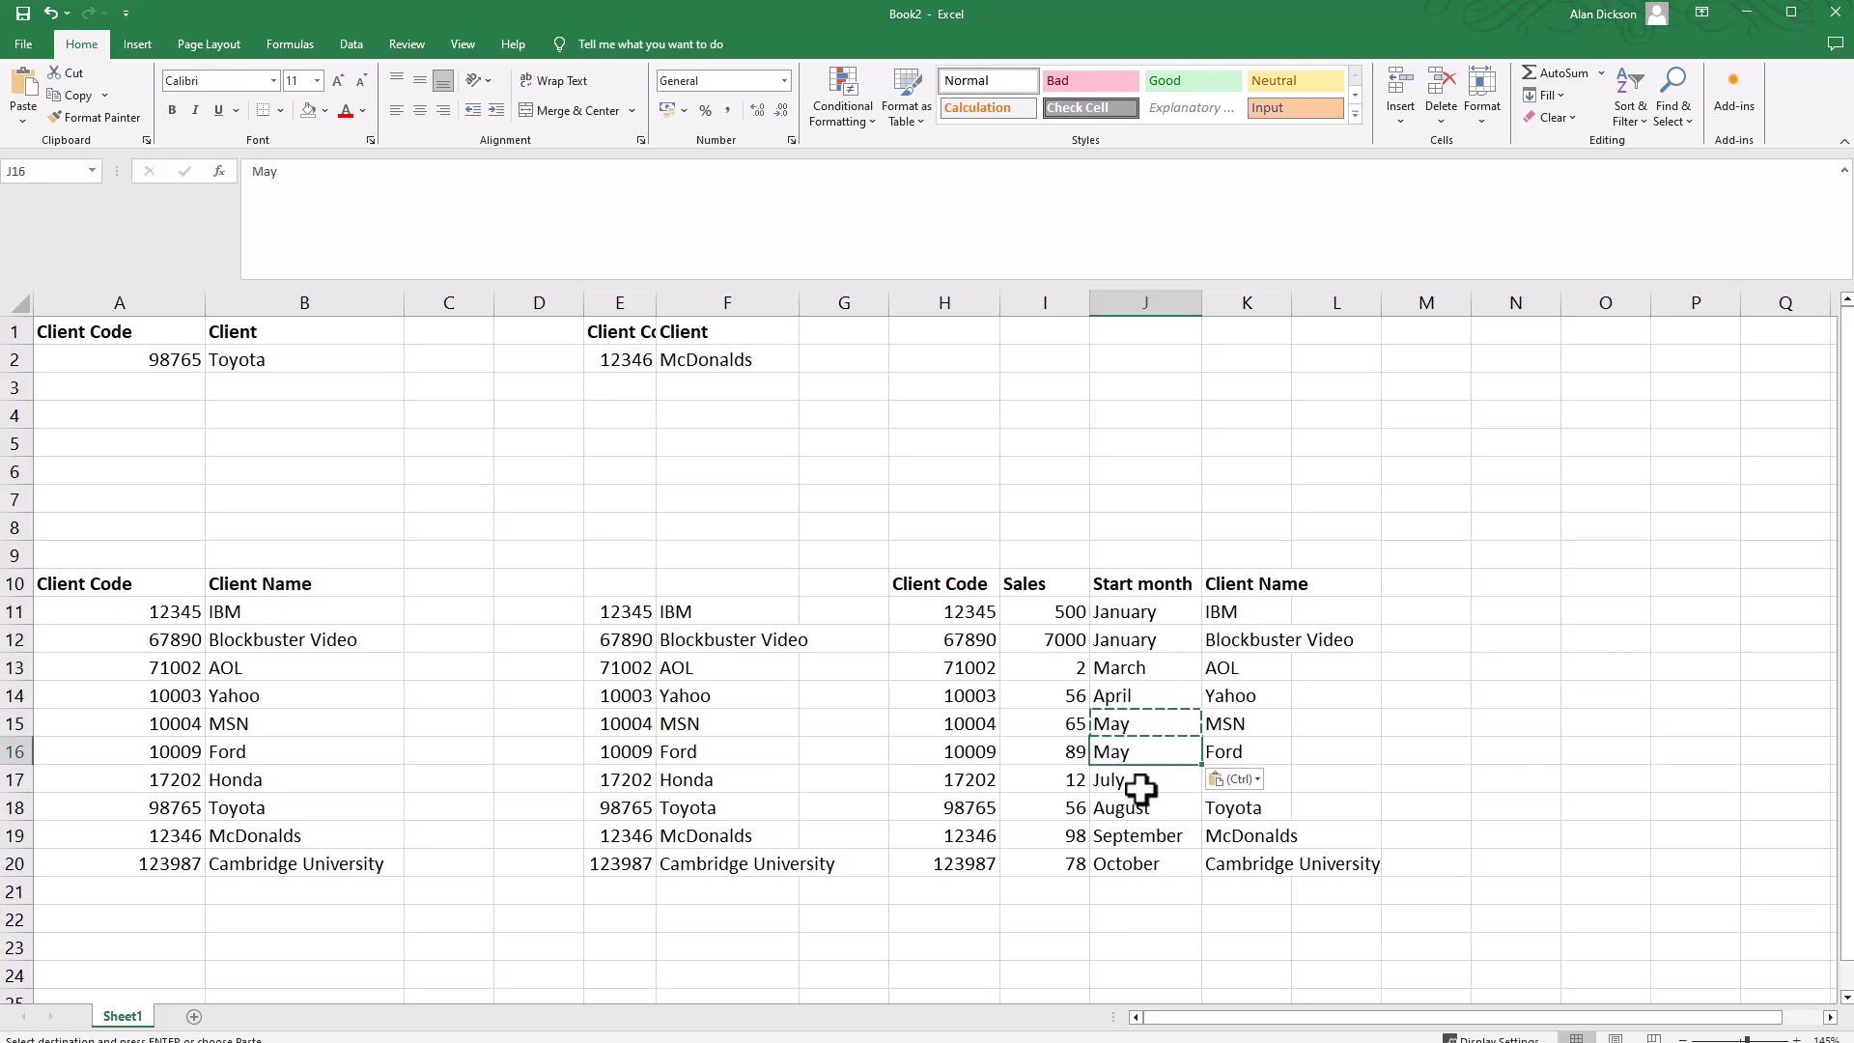
left_click(1176, 823)
key("ctrl+c")
left_click(1139, 782)
key("ctrl+v")
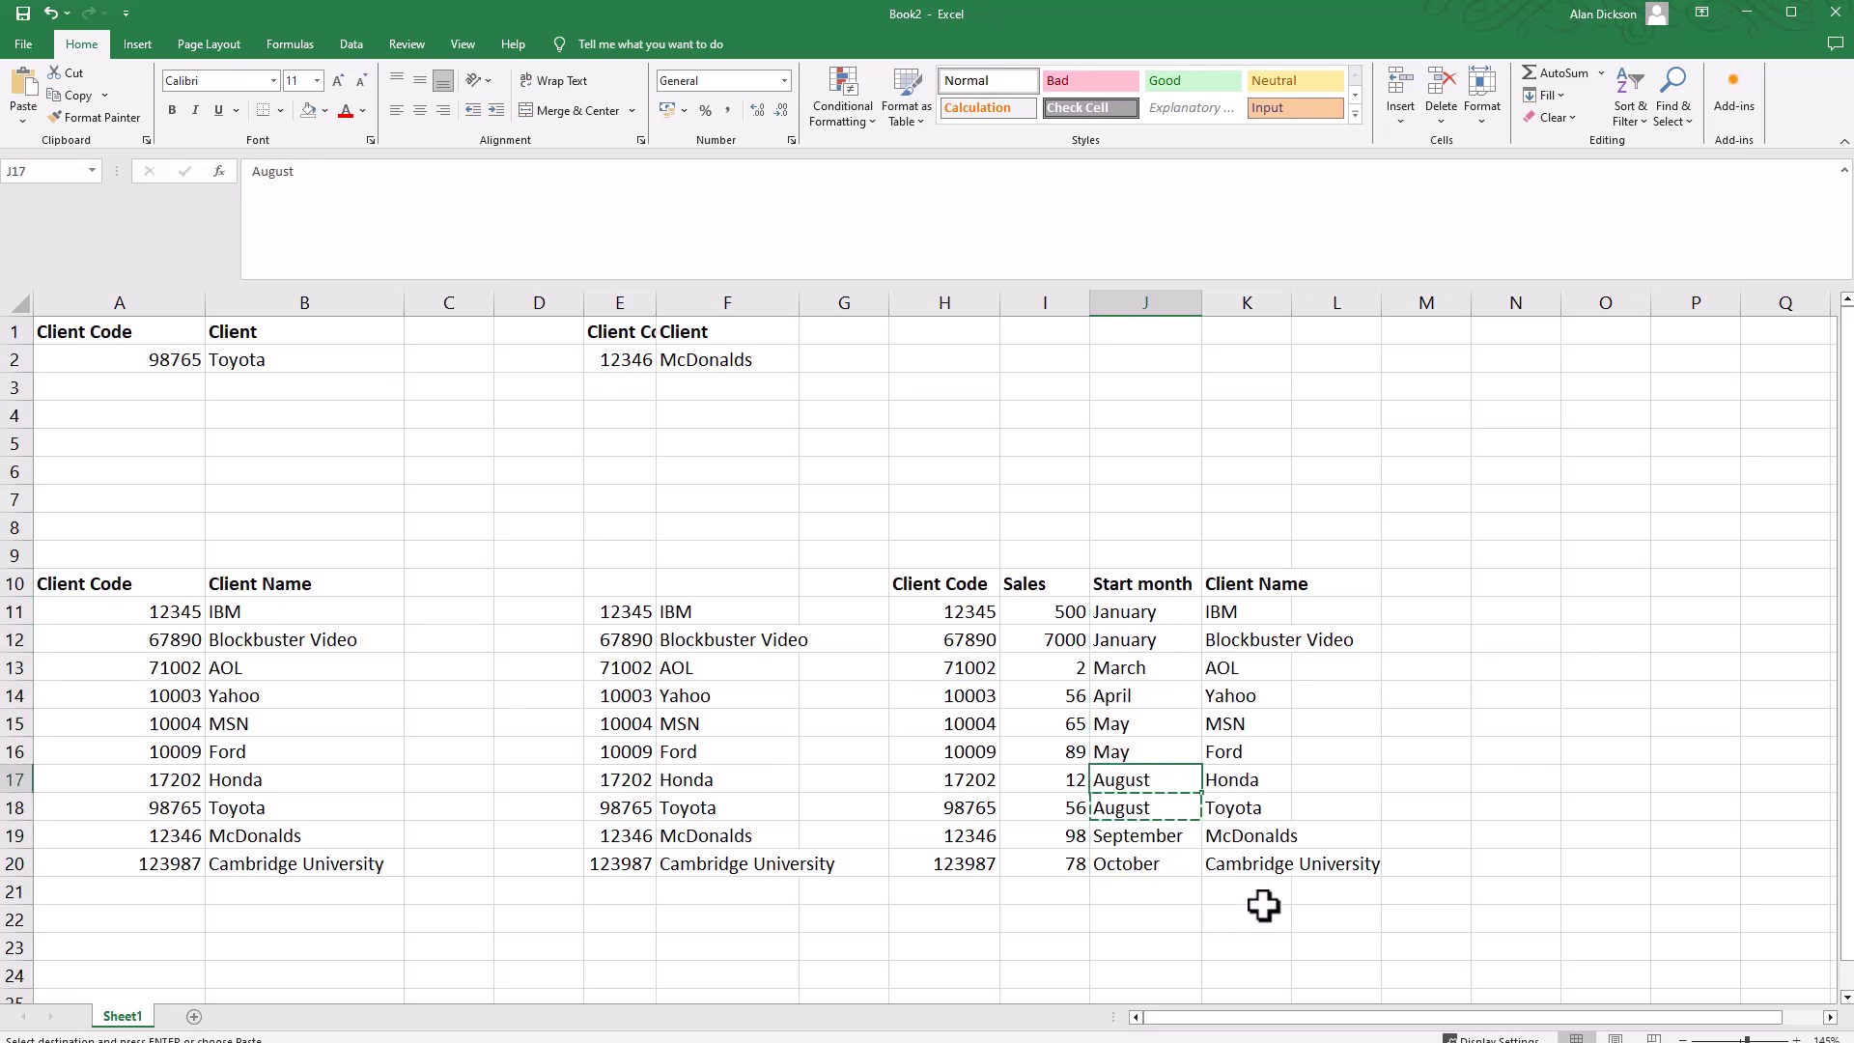
left_click(1483, 834)
key("Escape")
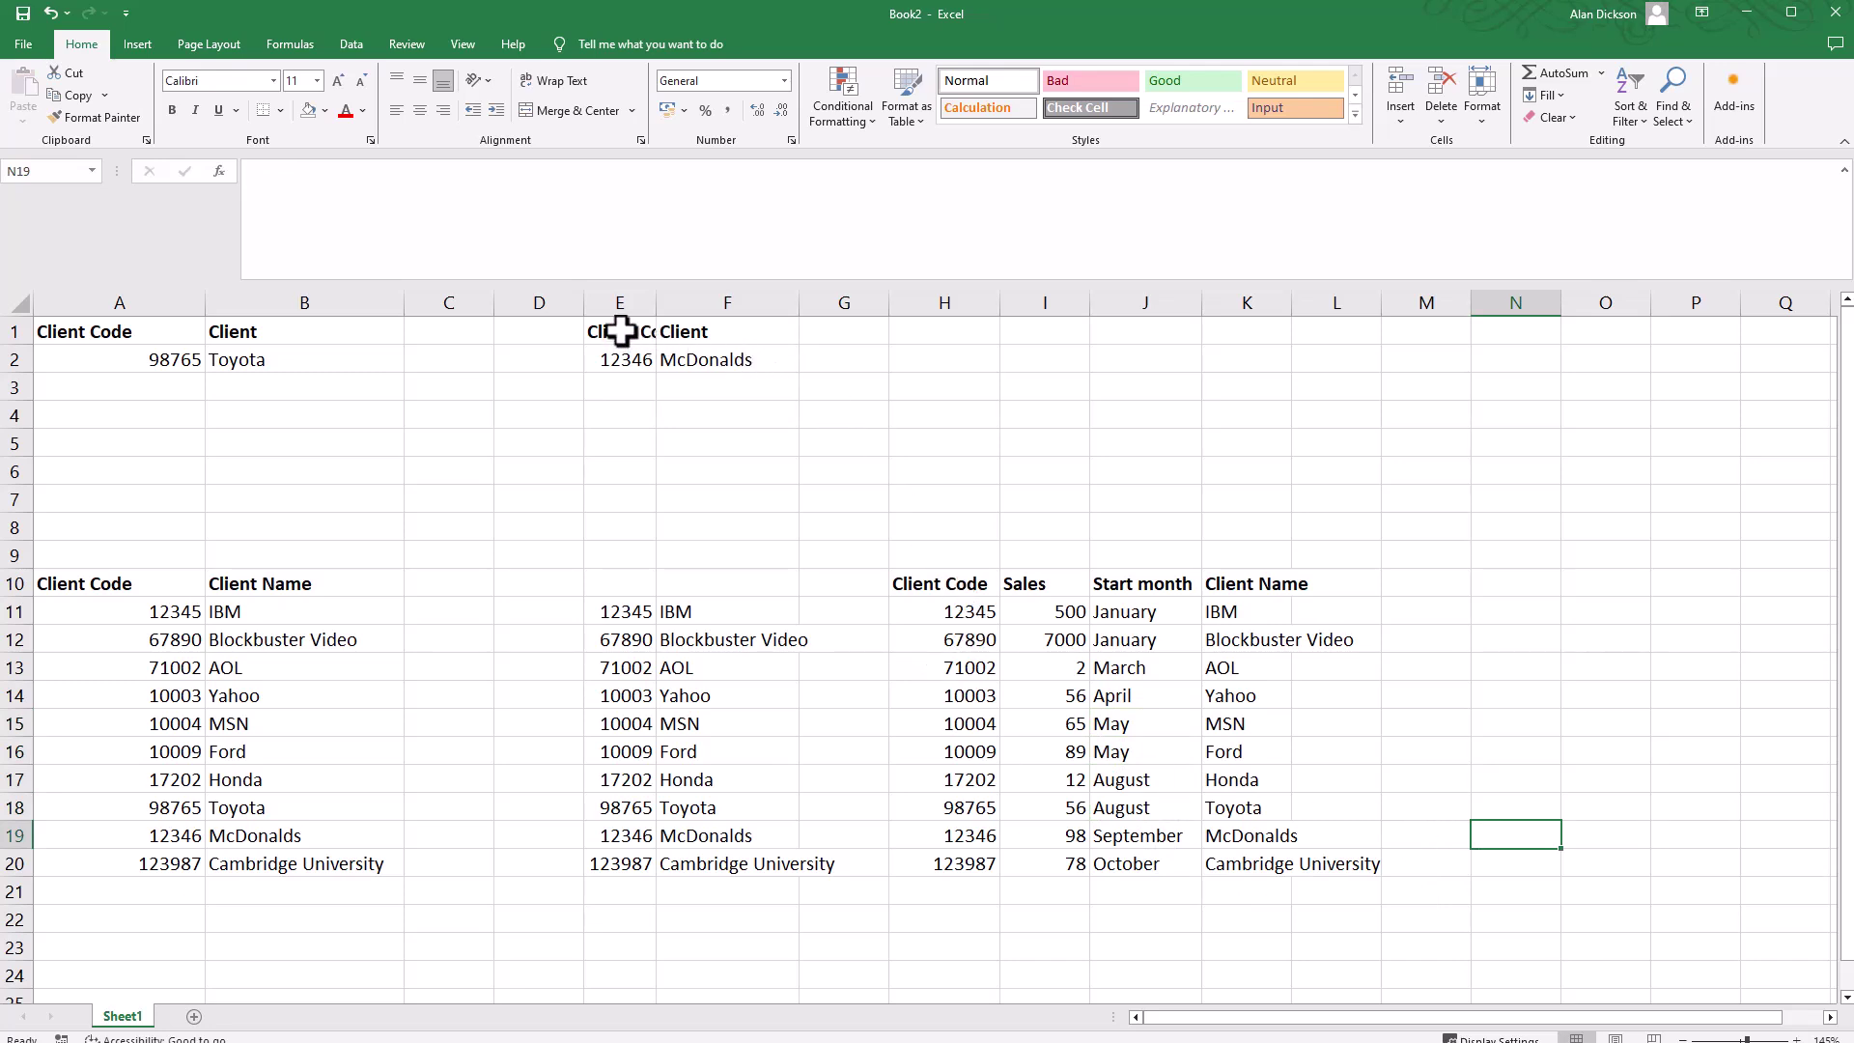
Copy the Client Code and Client headers to H1:I1, enter code 12345 in H2, and select I2
left_click_drag(620, 330, 704, 331)
key("ctrl+c")
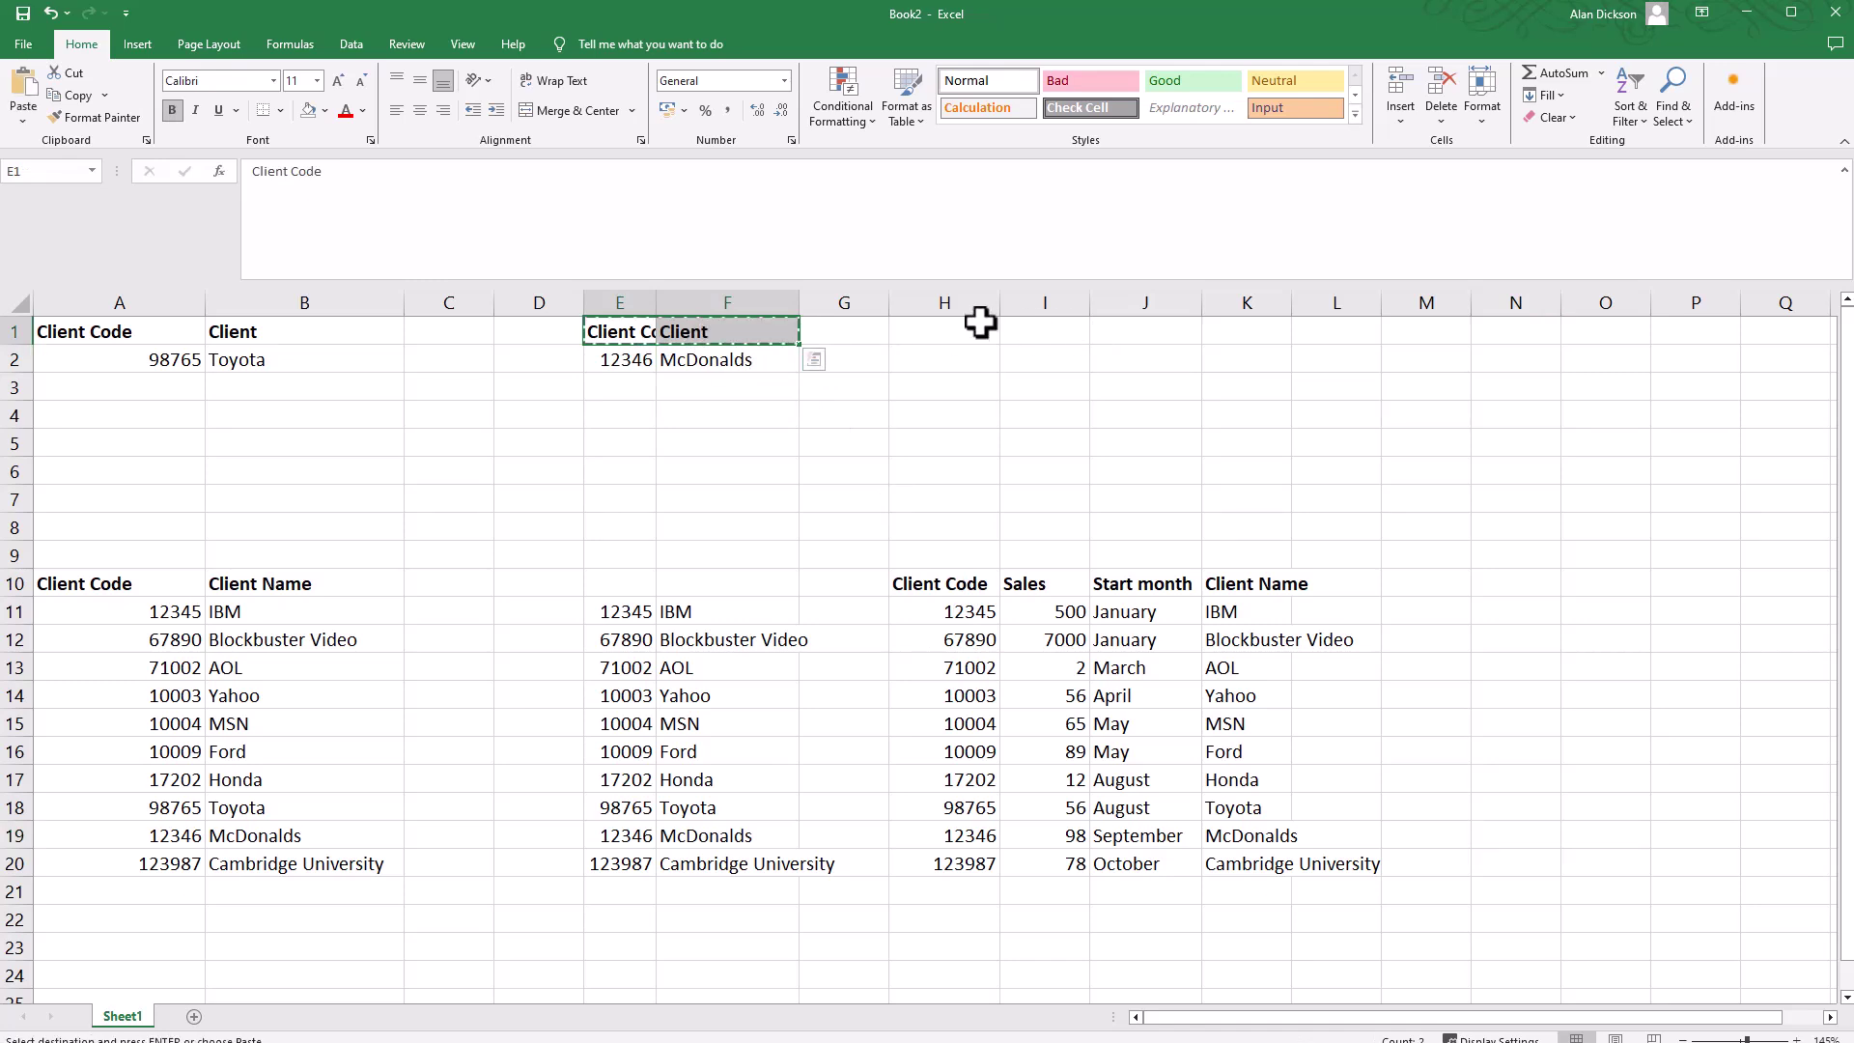
left_click(957, 329)
key("ctrl+v")
left_click(1014, 385)
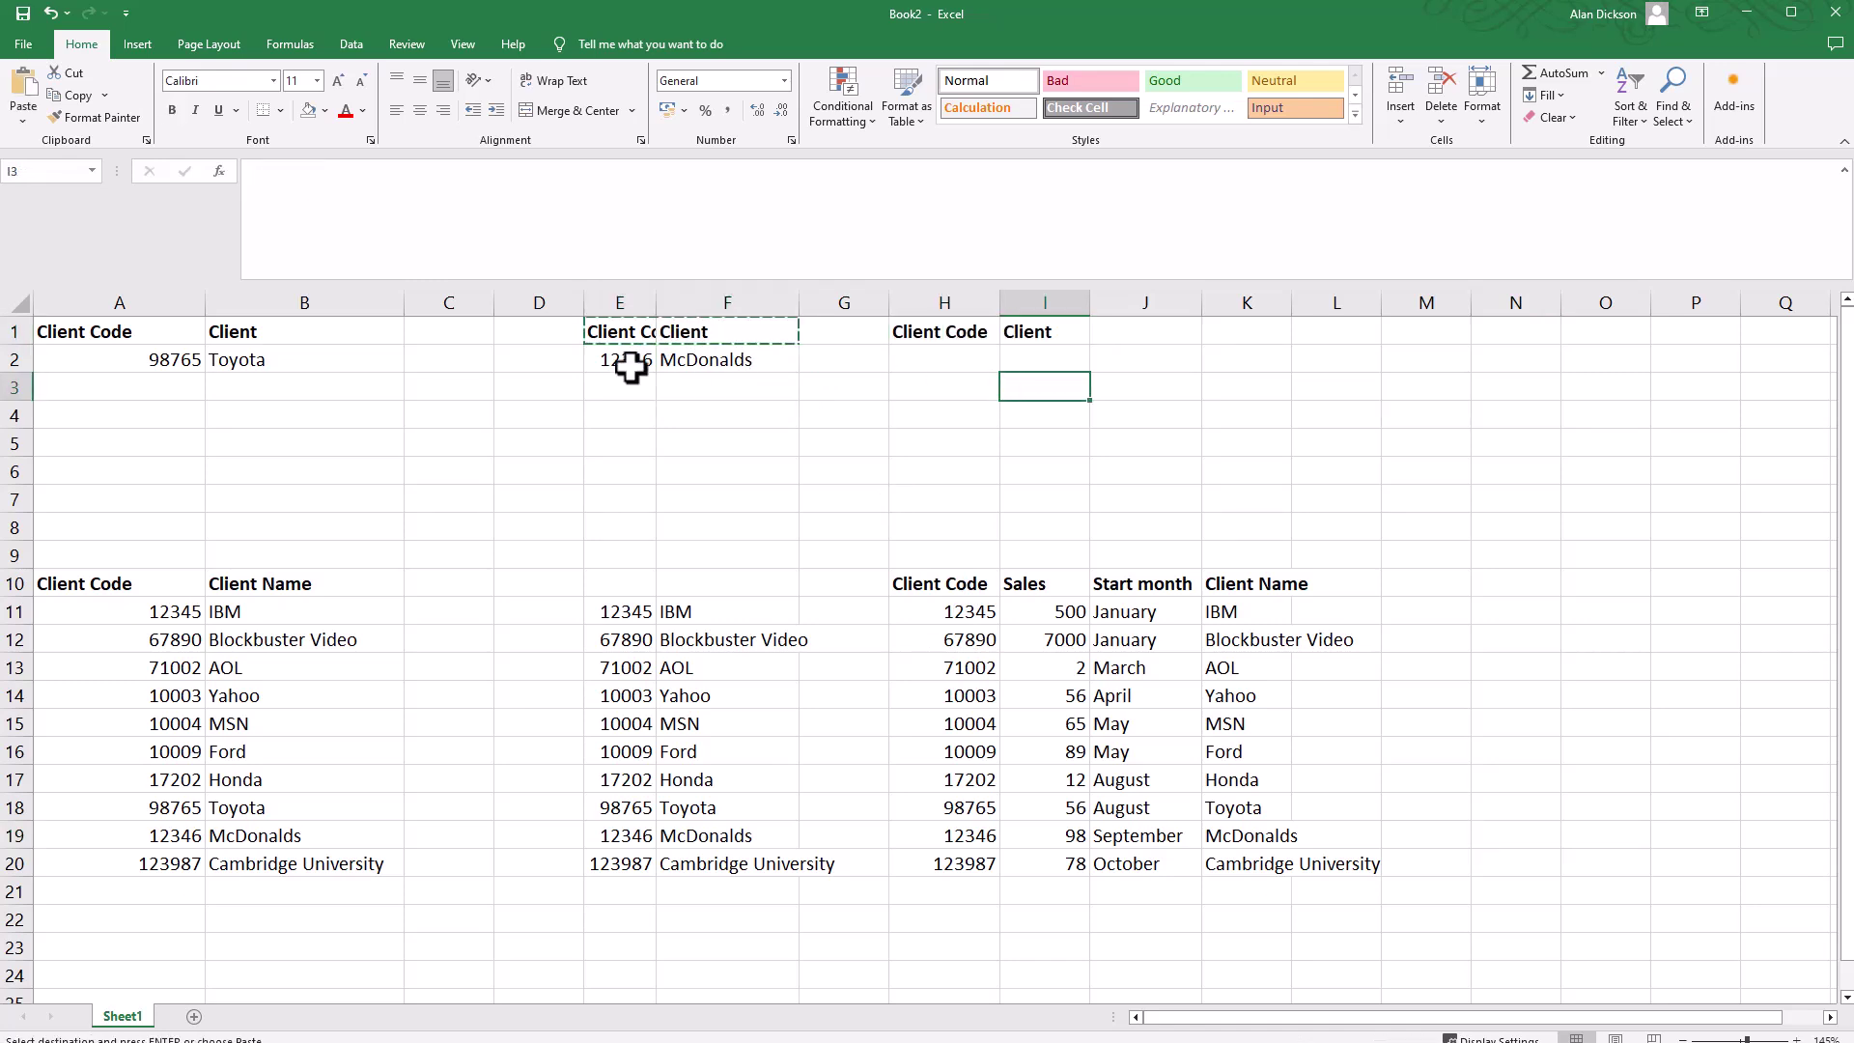
left_click(896, 360)
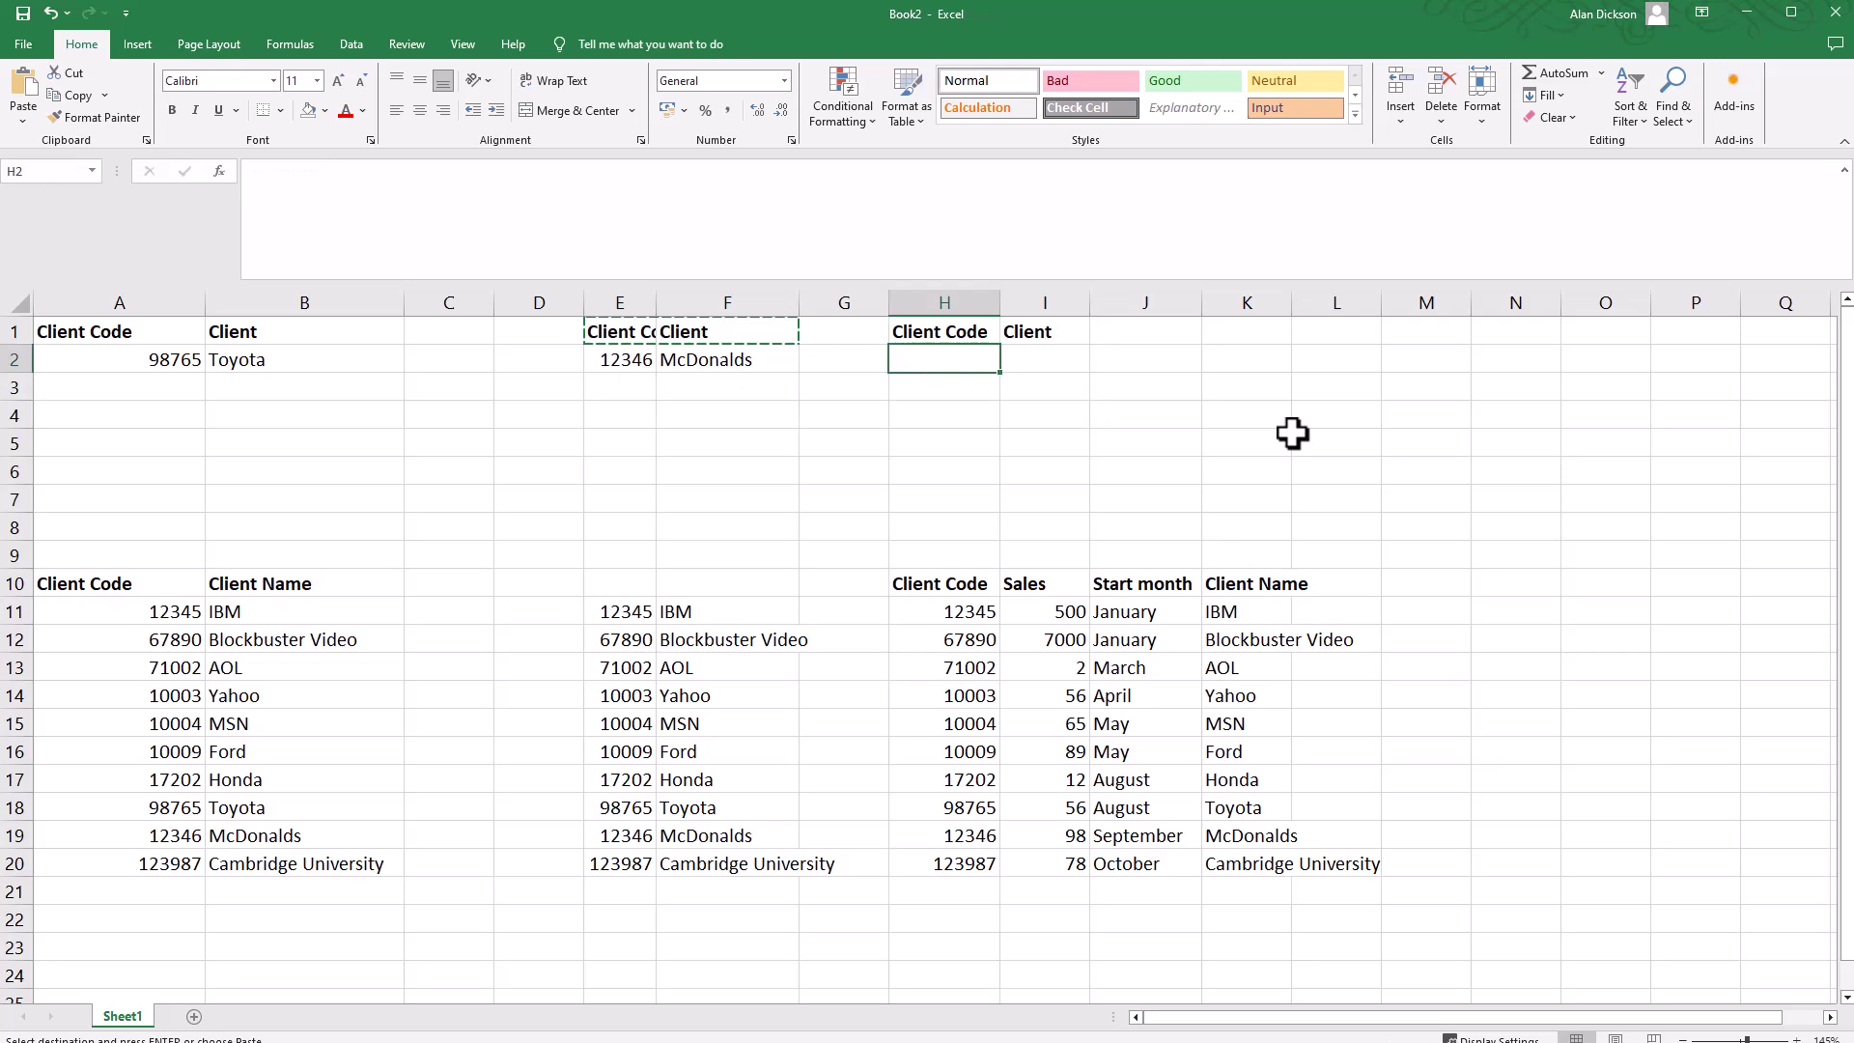
type("12345")
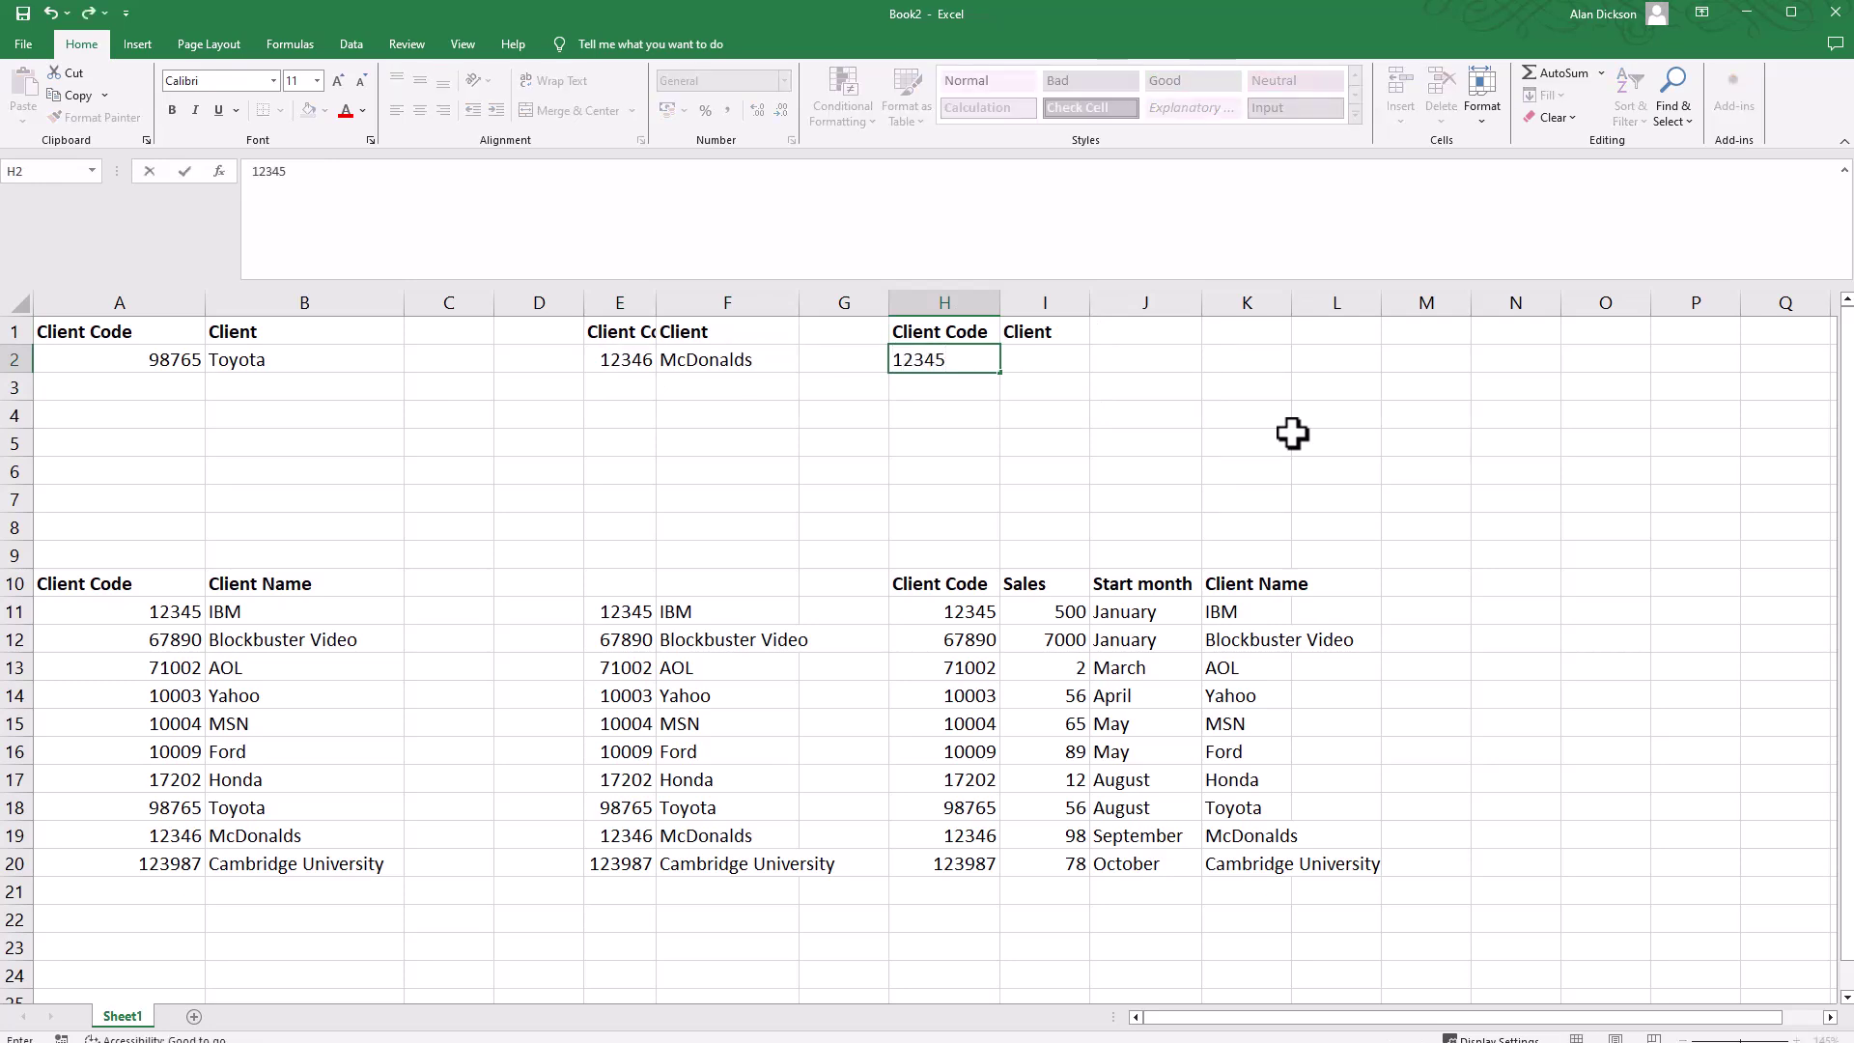
left_click(977, 612)
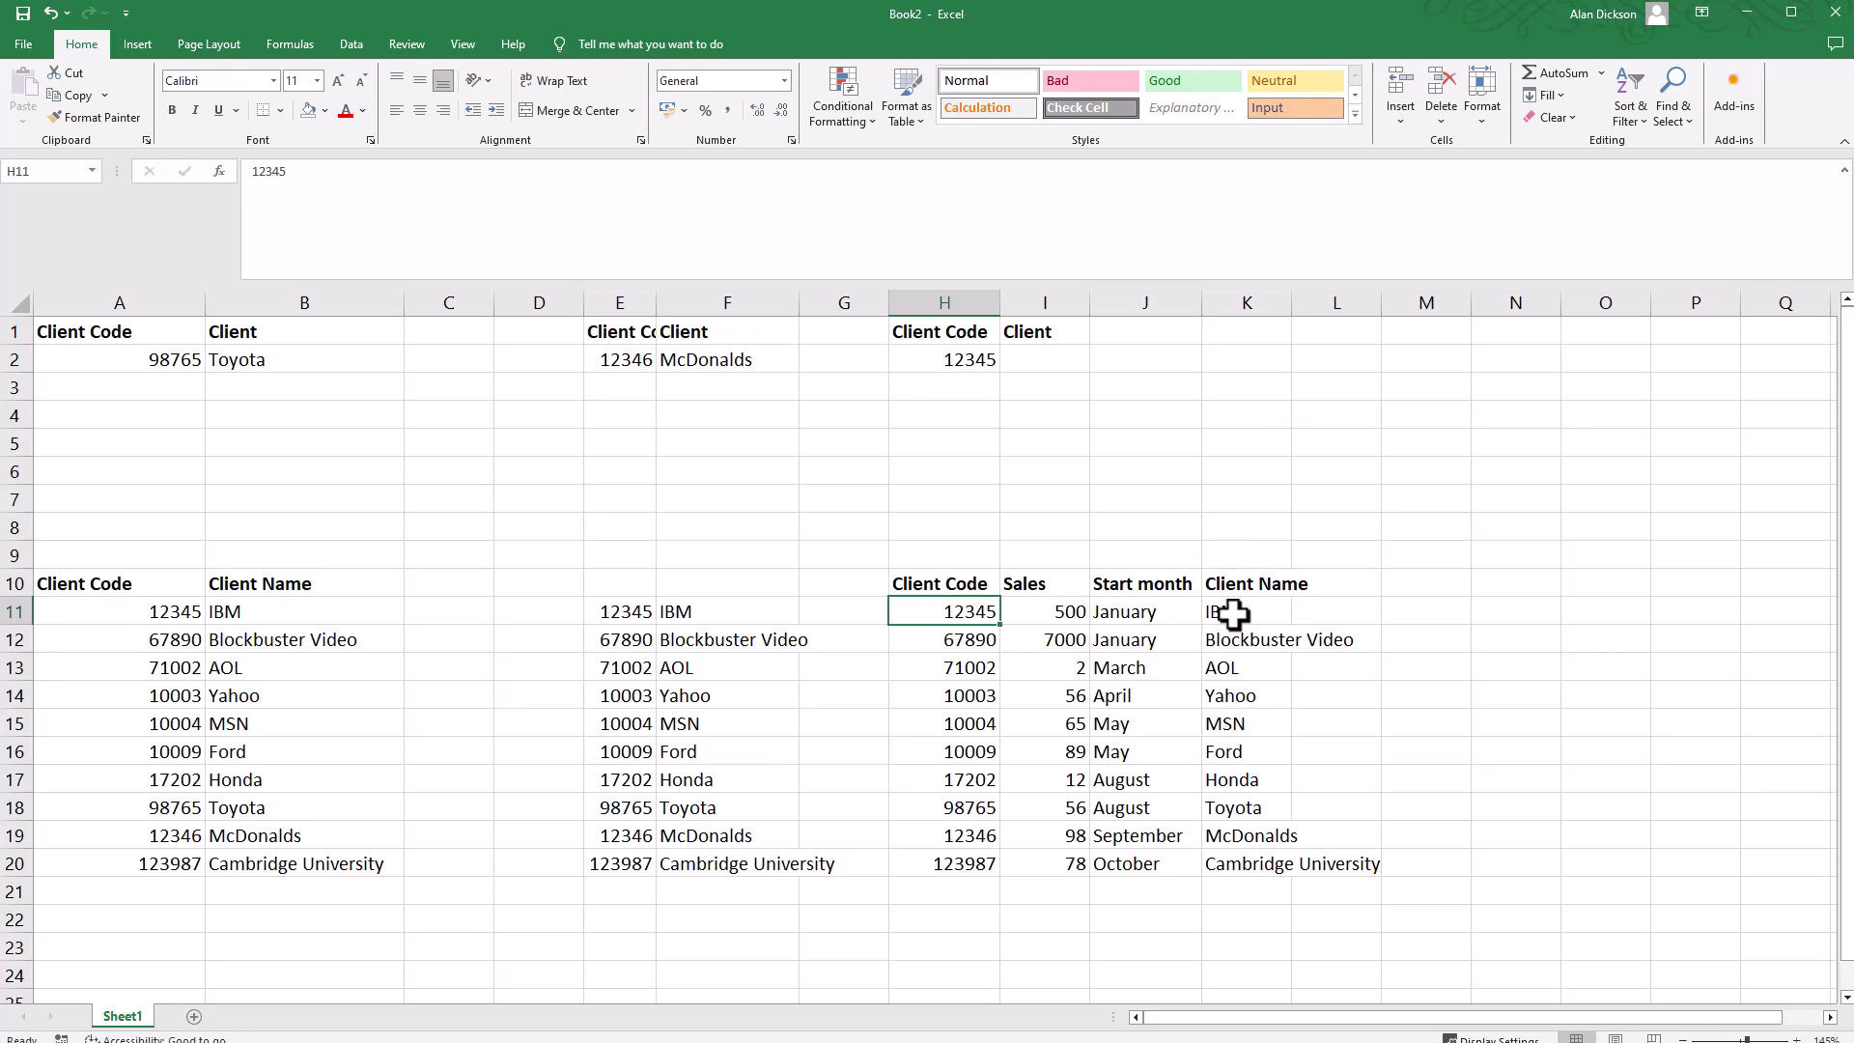
left_click(1044, 362)
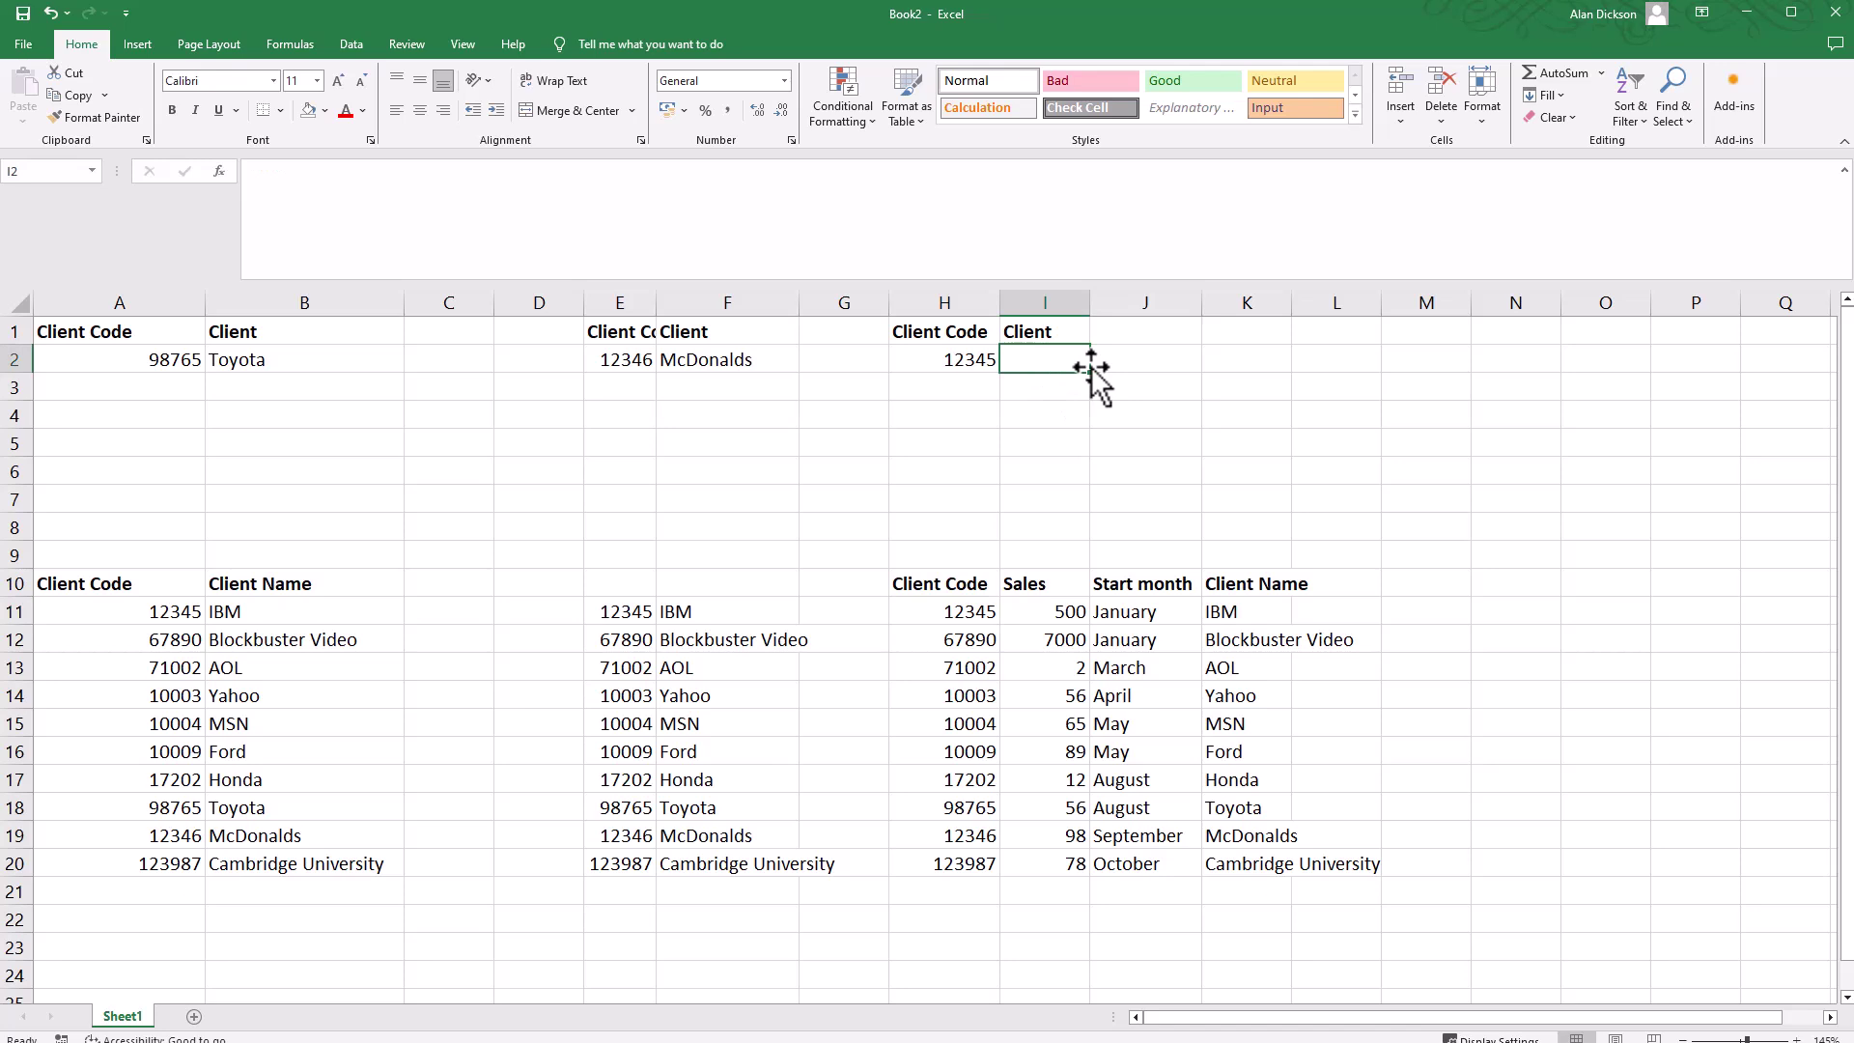
Enter =VLOOKUP(H2,H11:K20,4,FALSE) in I2 to return the client name for H2's code
type("=")
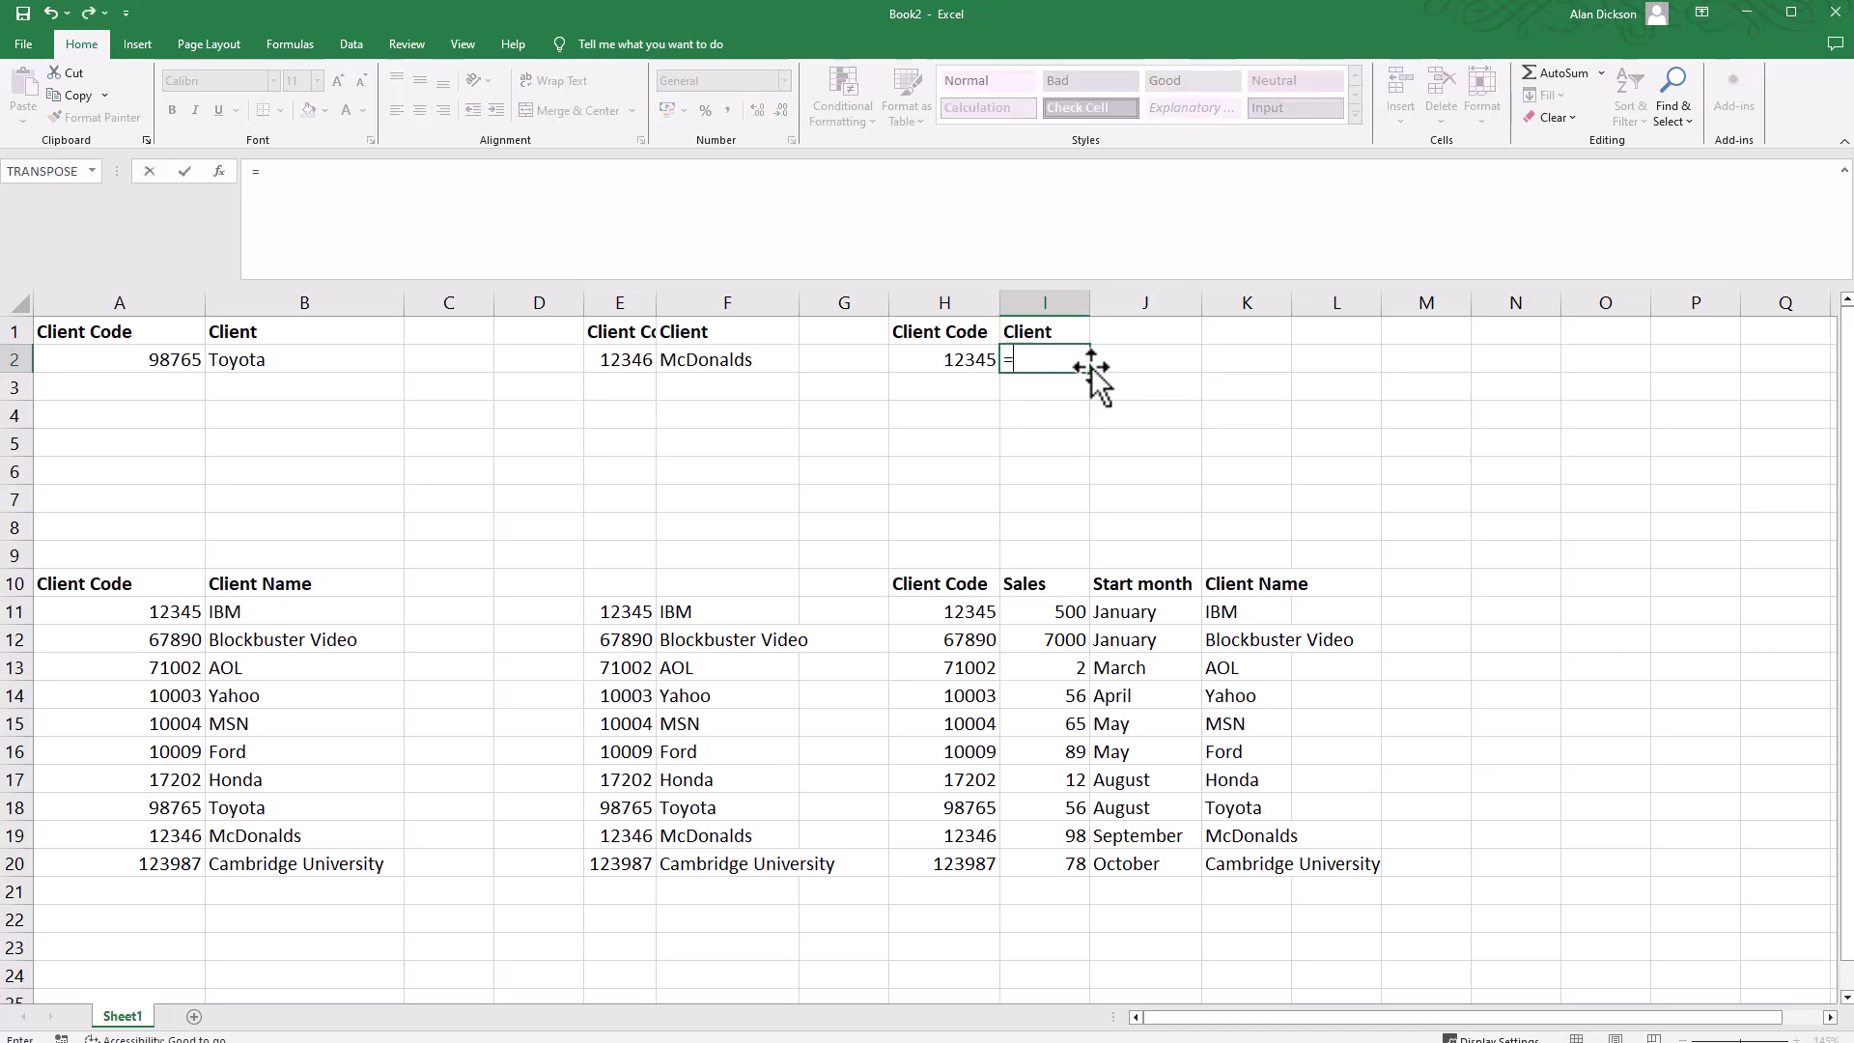
type("vlookup")
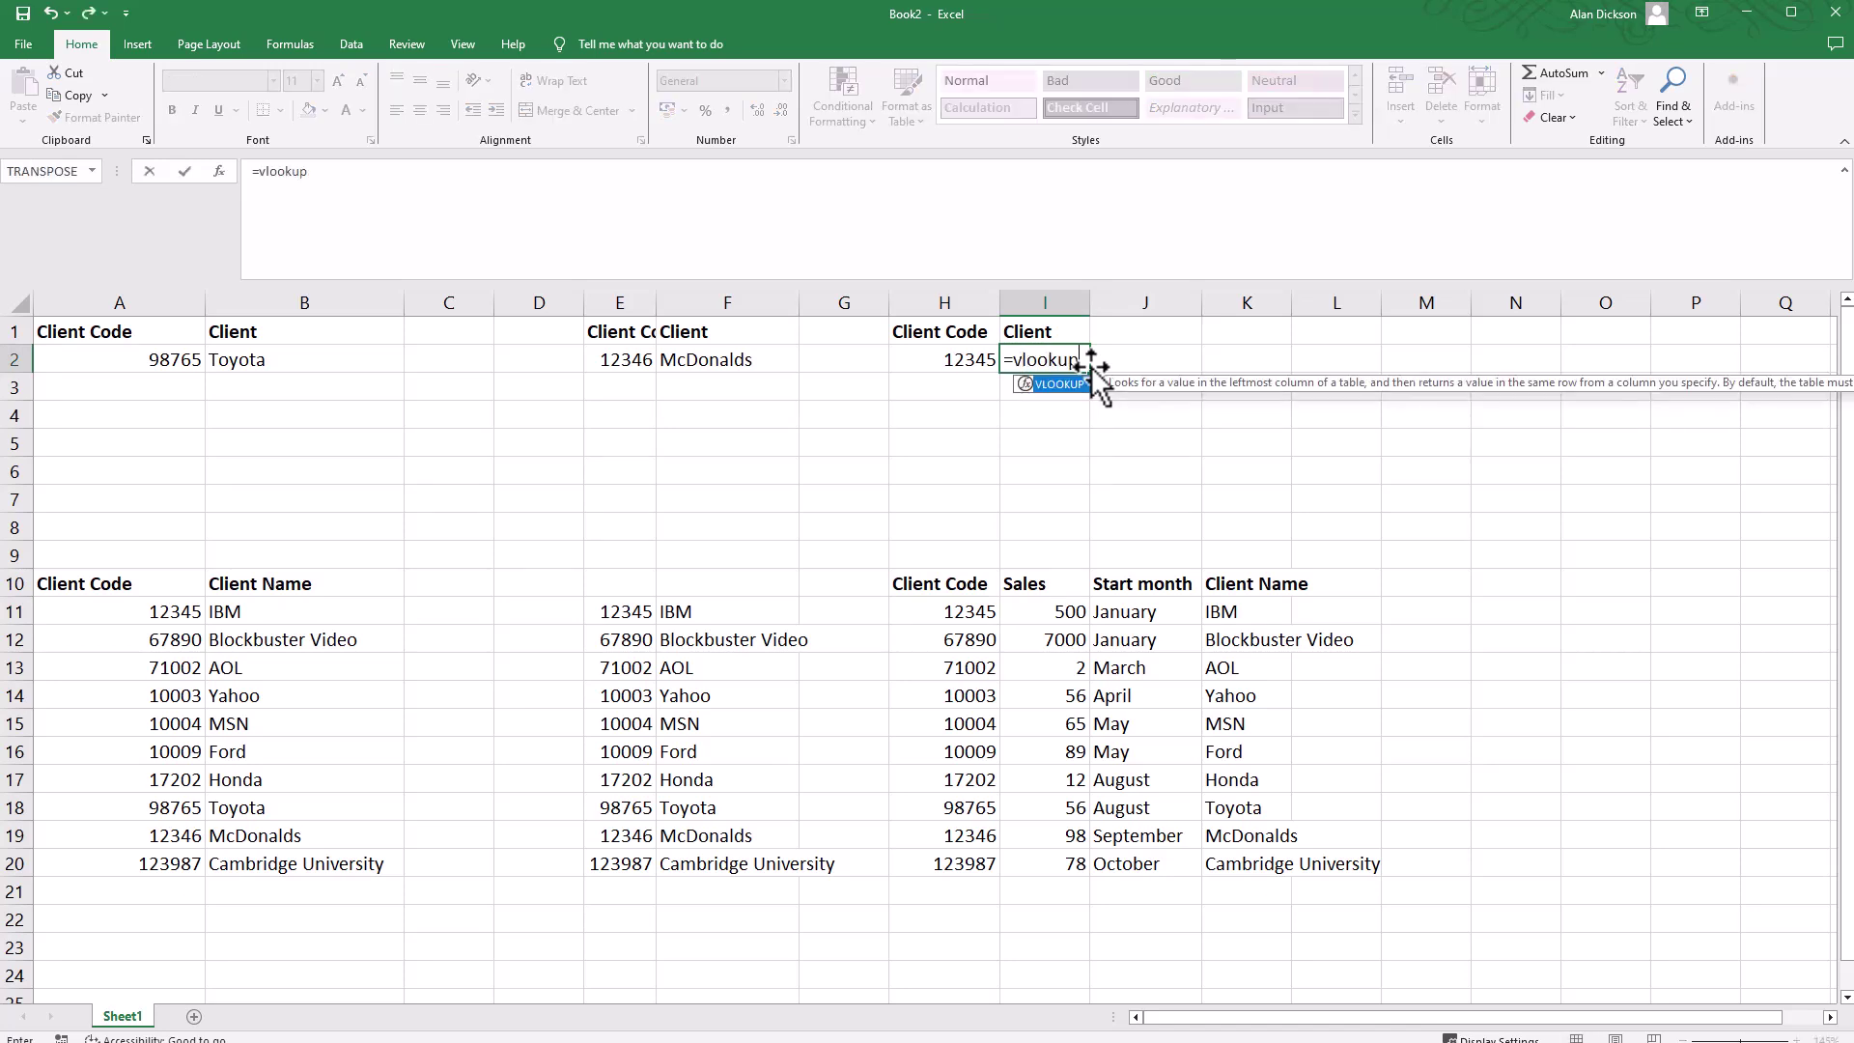
type("(")
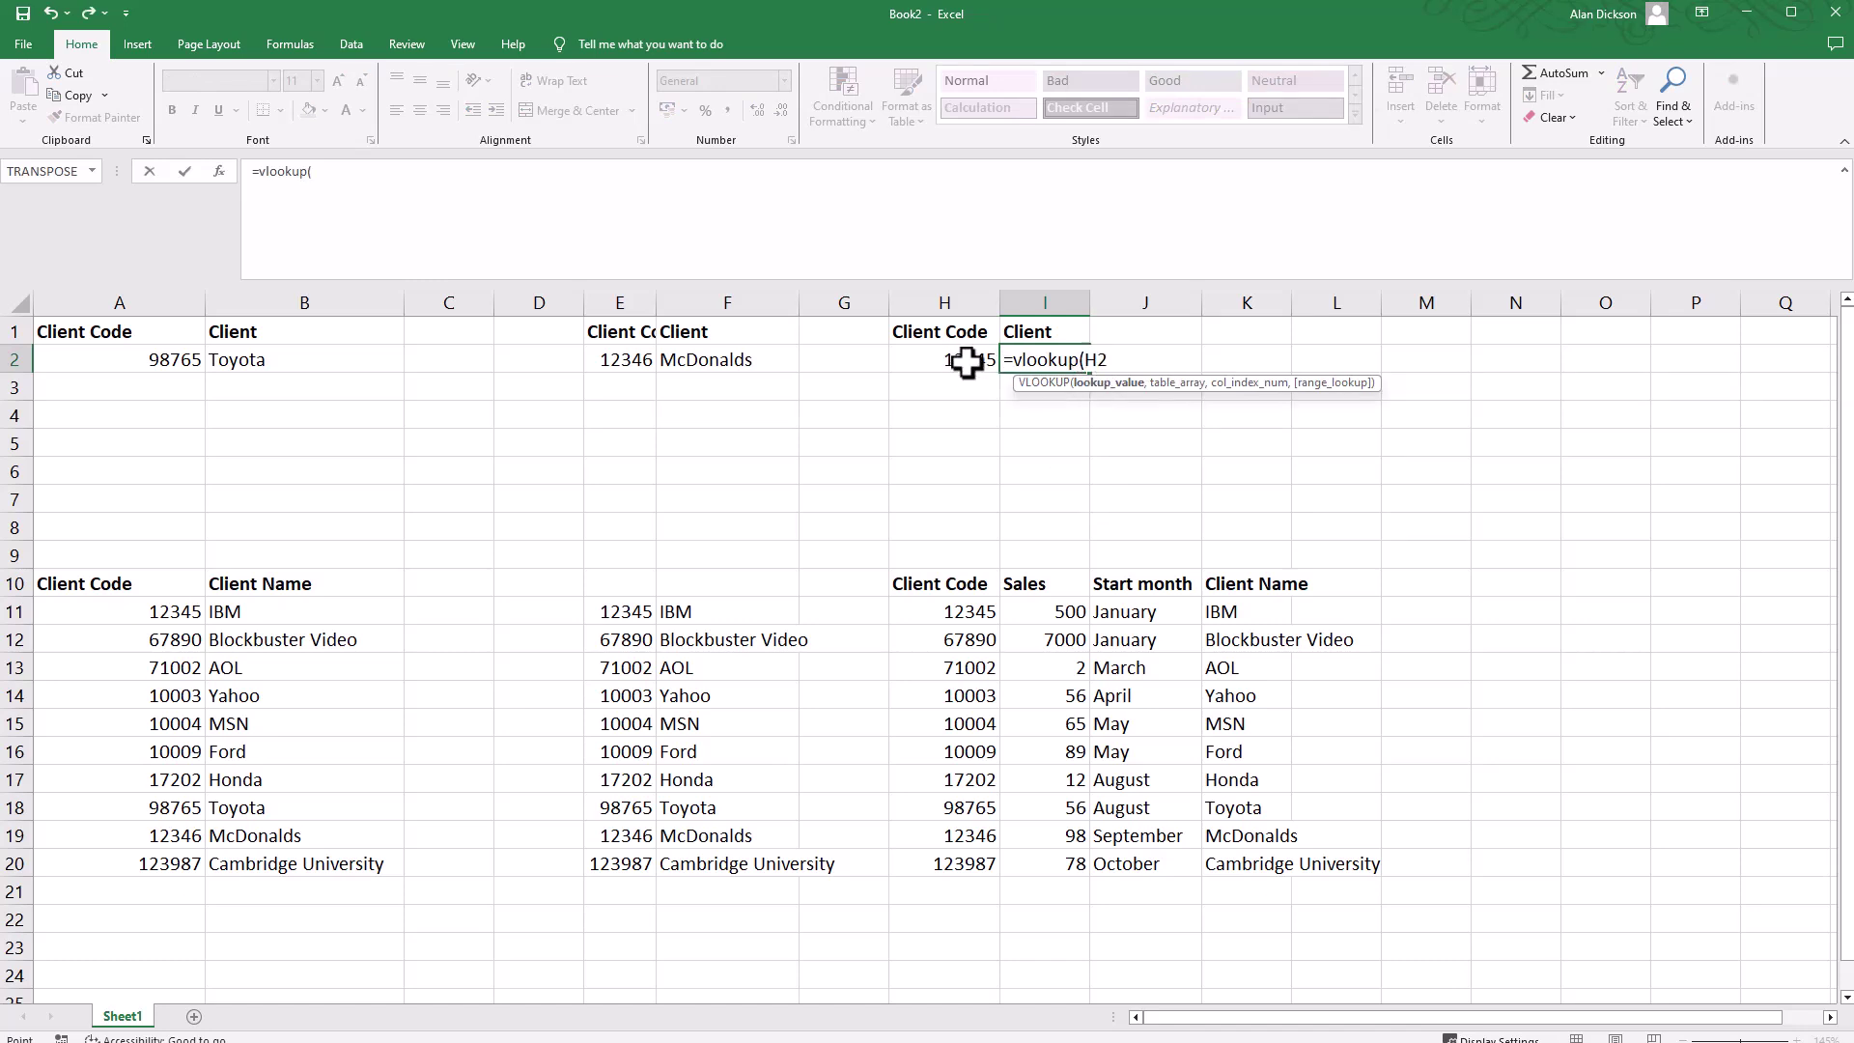
left_click(966, 361)
type(",")
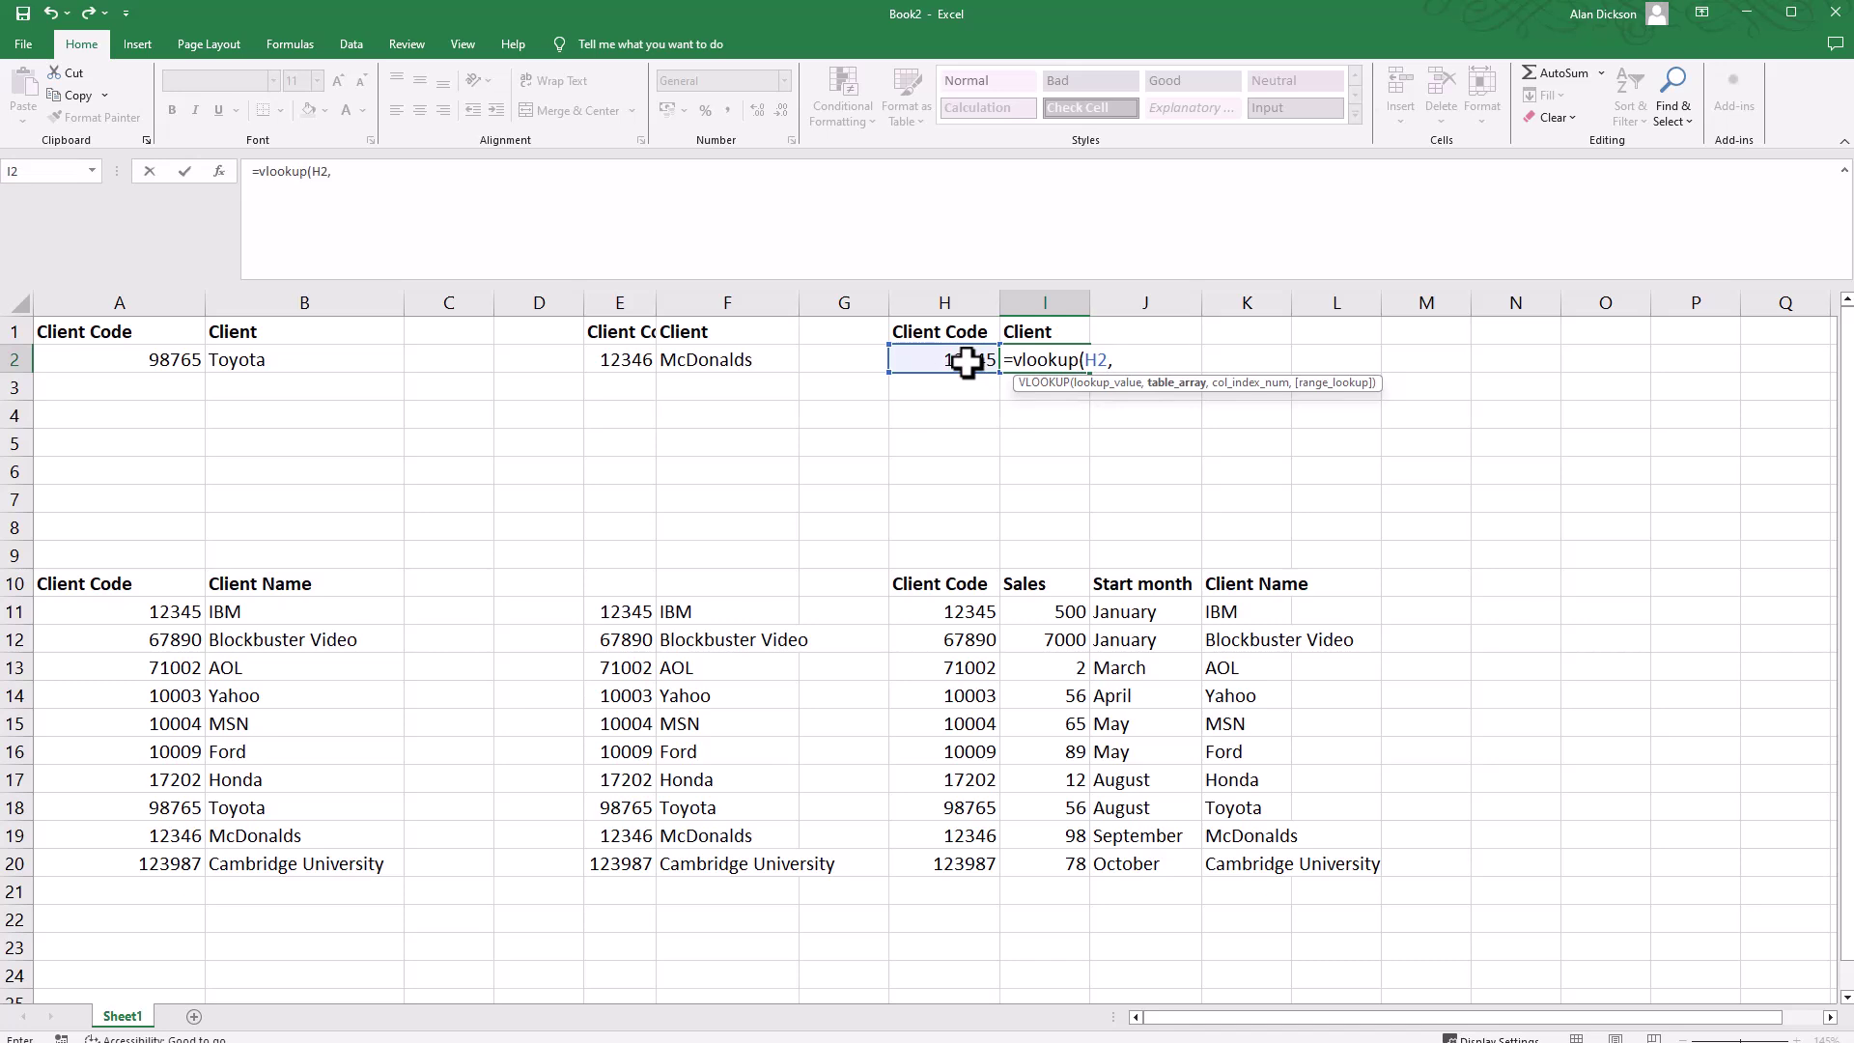
left_click_drag(948, 611, 1272, 865)
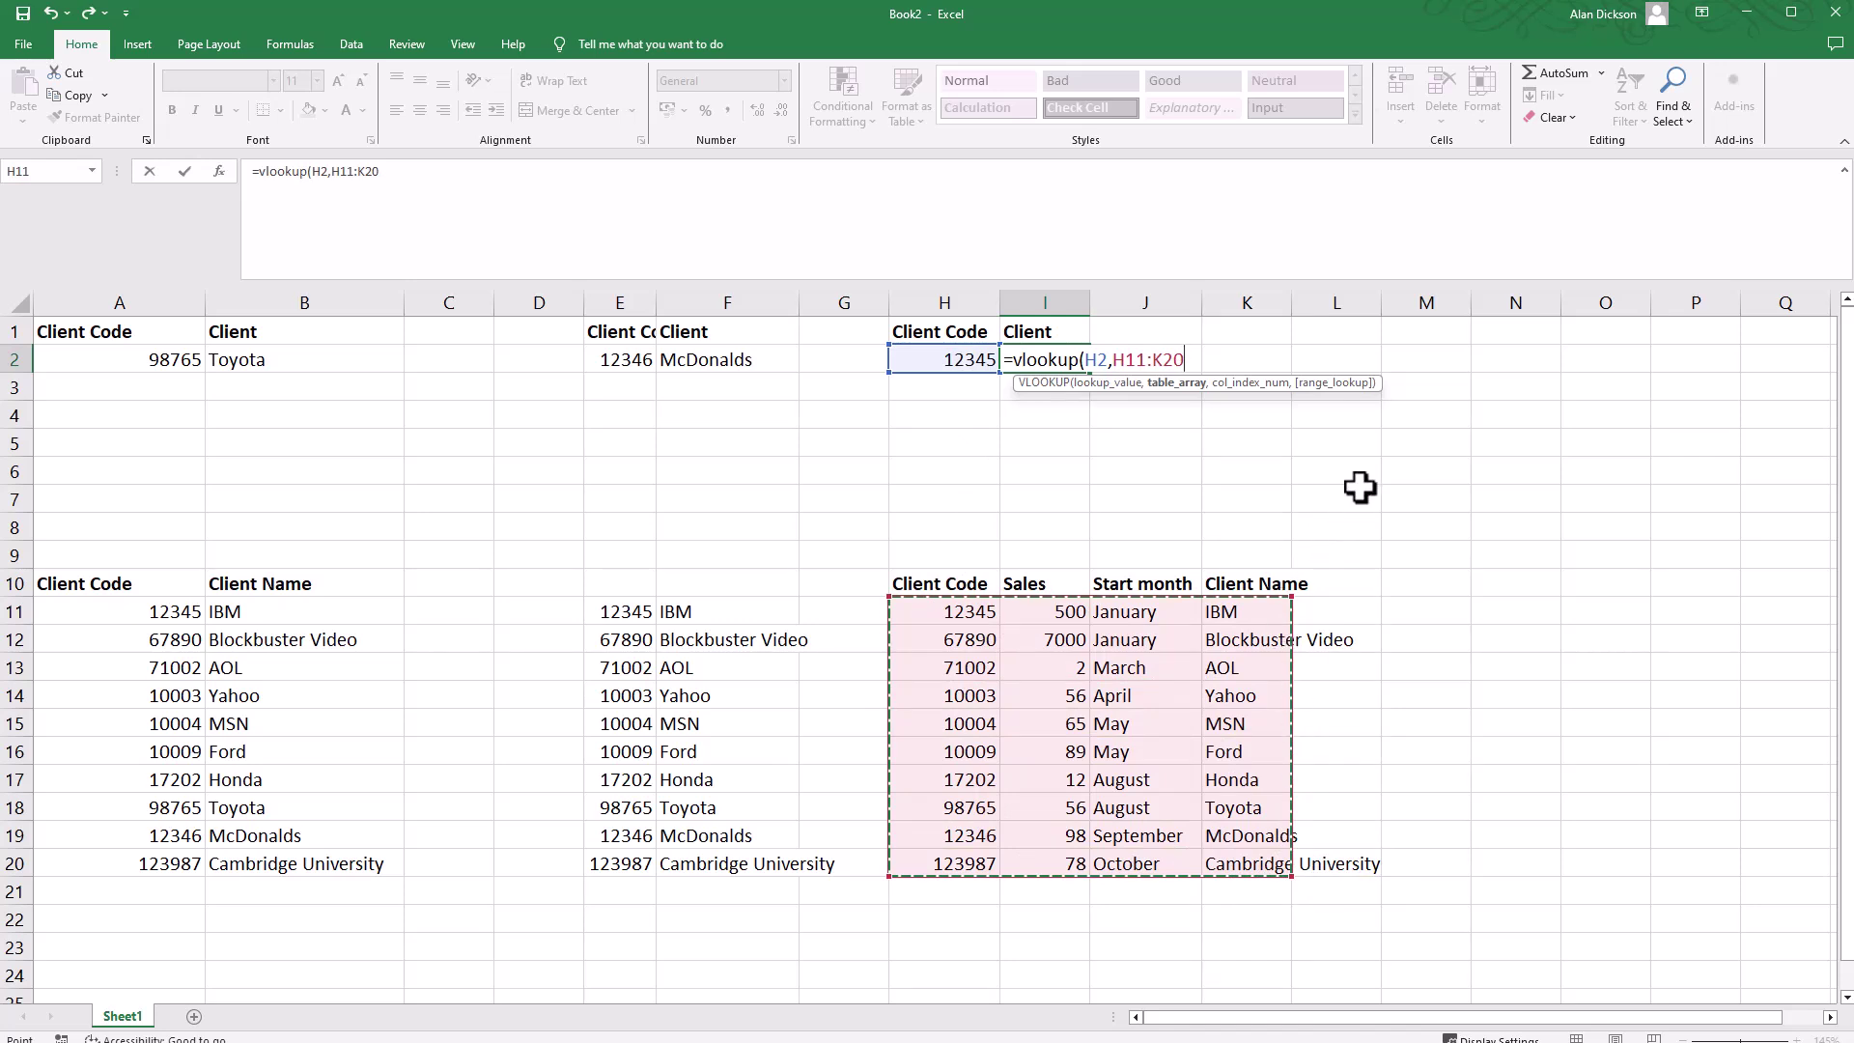
type(",4")
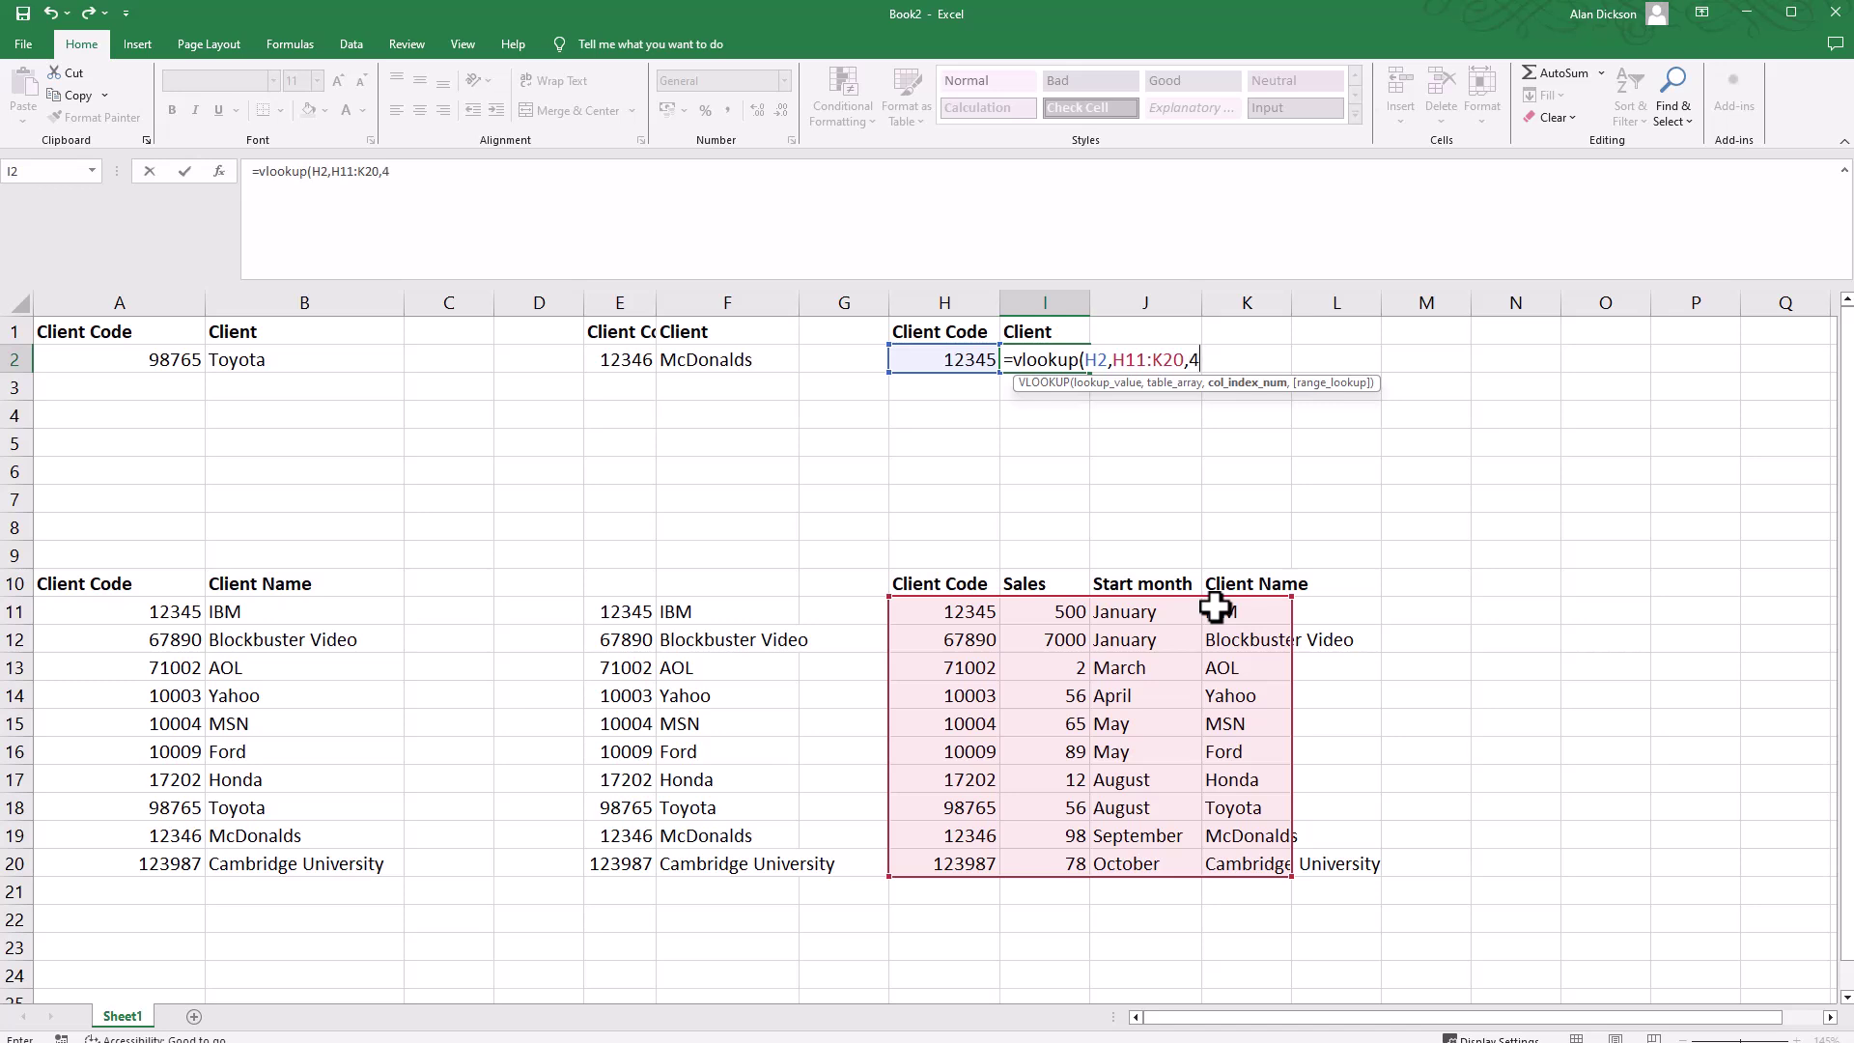
type(",fa")
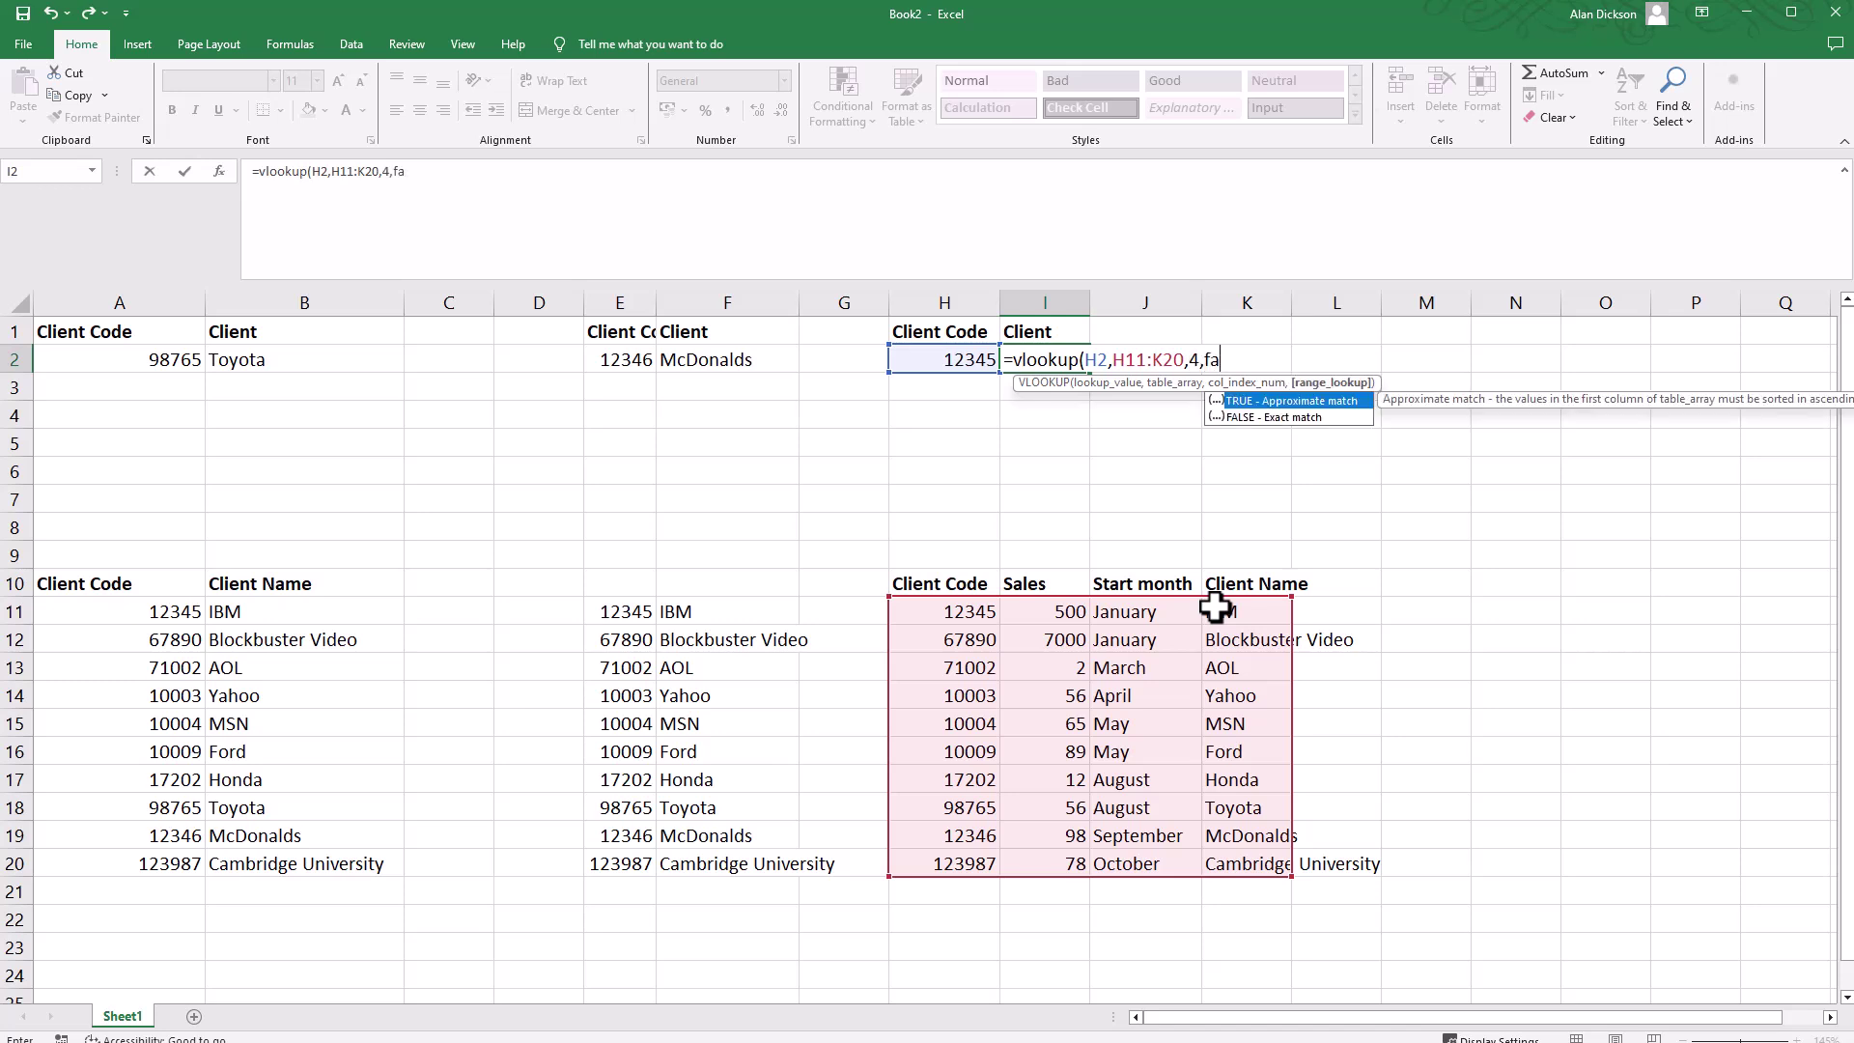
type("lse)")
key("Return")
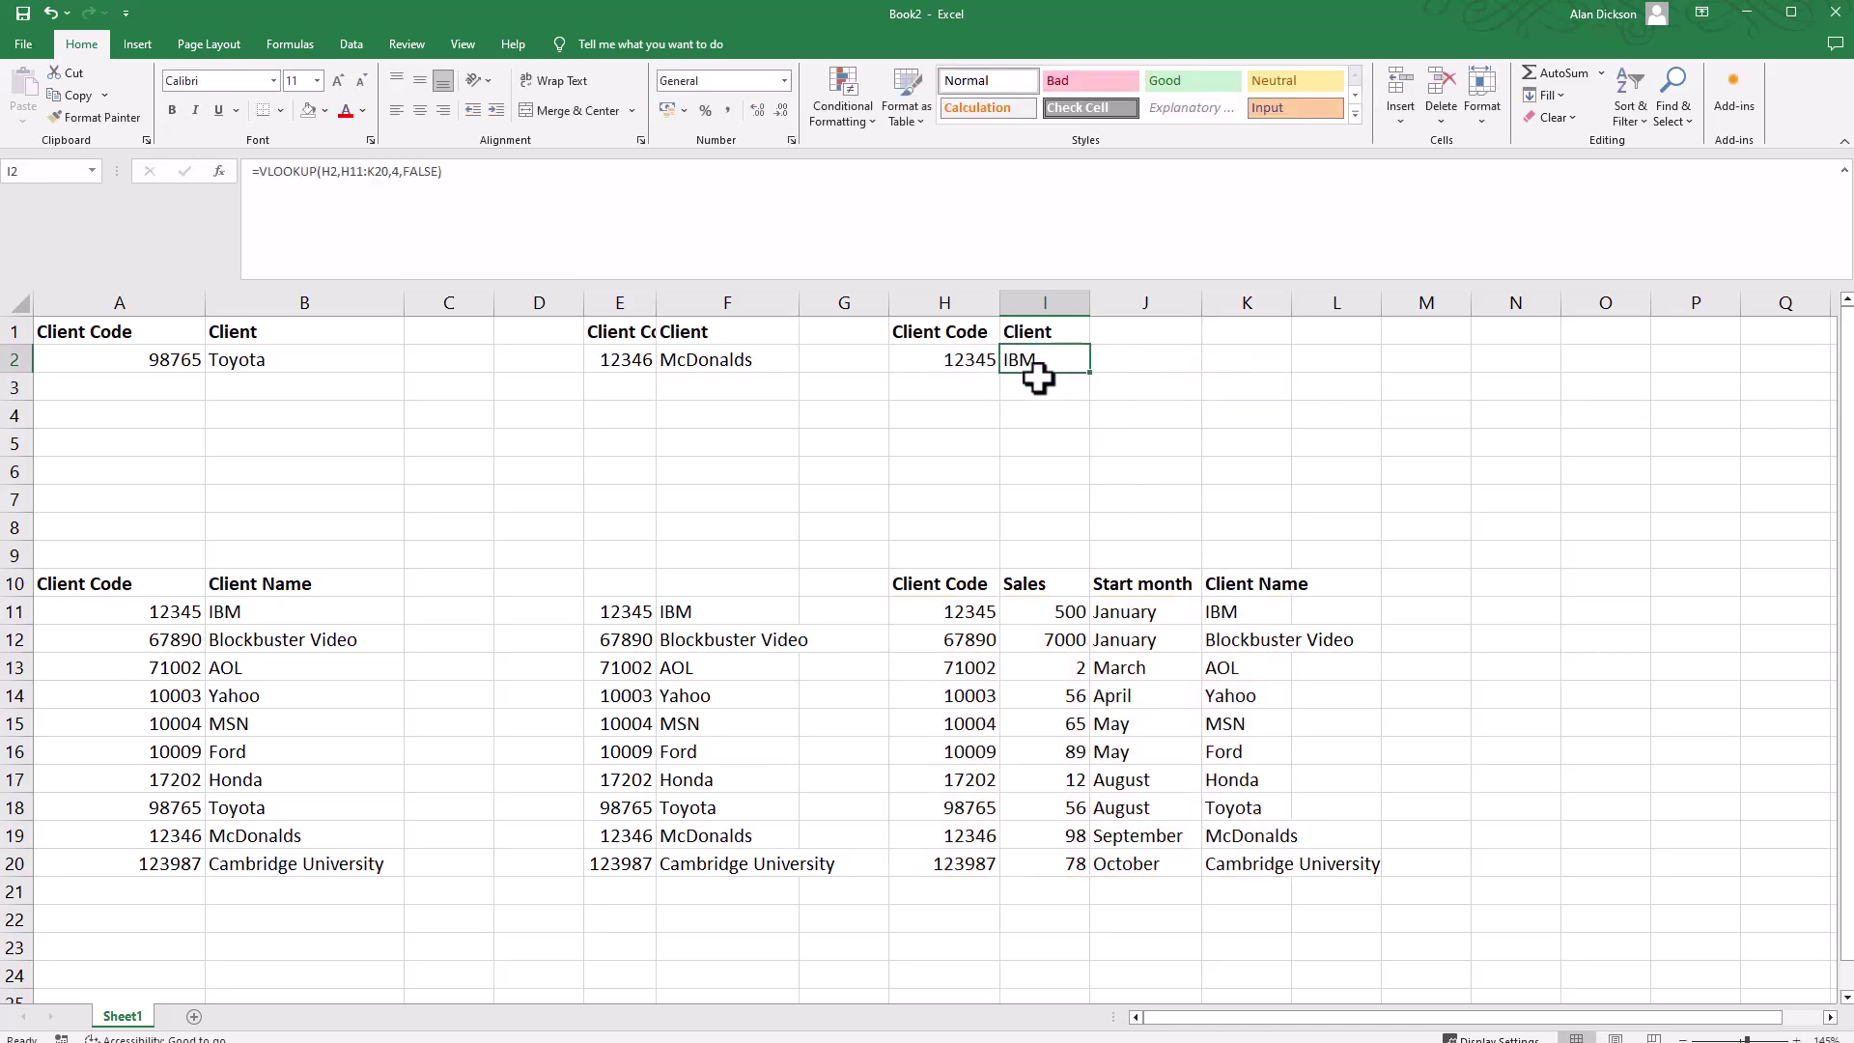
Change the client code in H2 to 71002 so I2 shows AOL
left_click(971, 362)
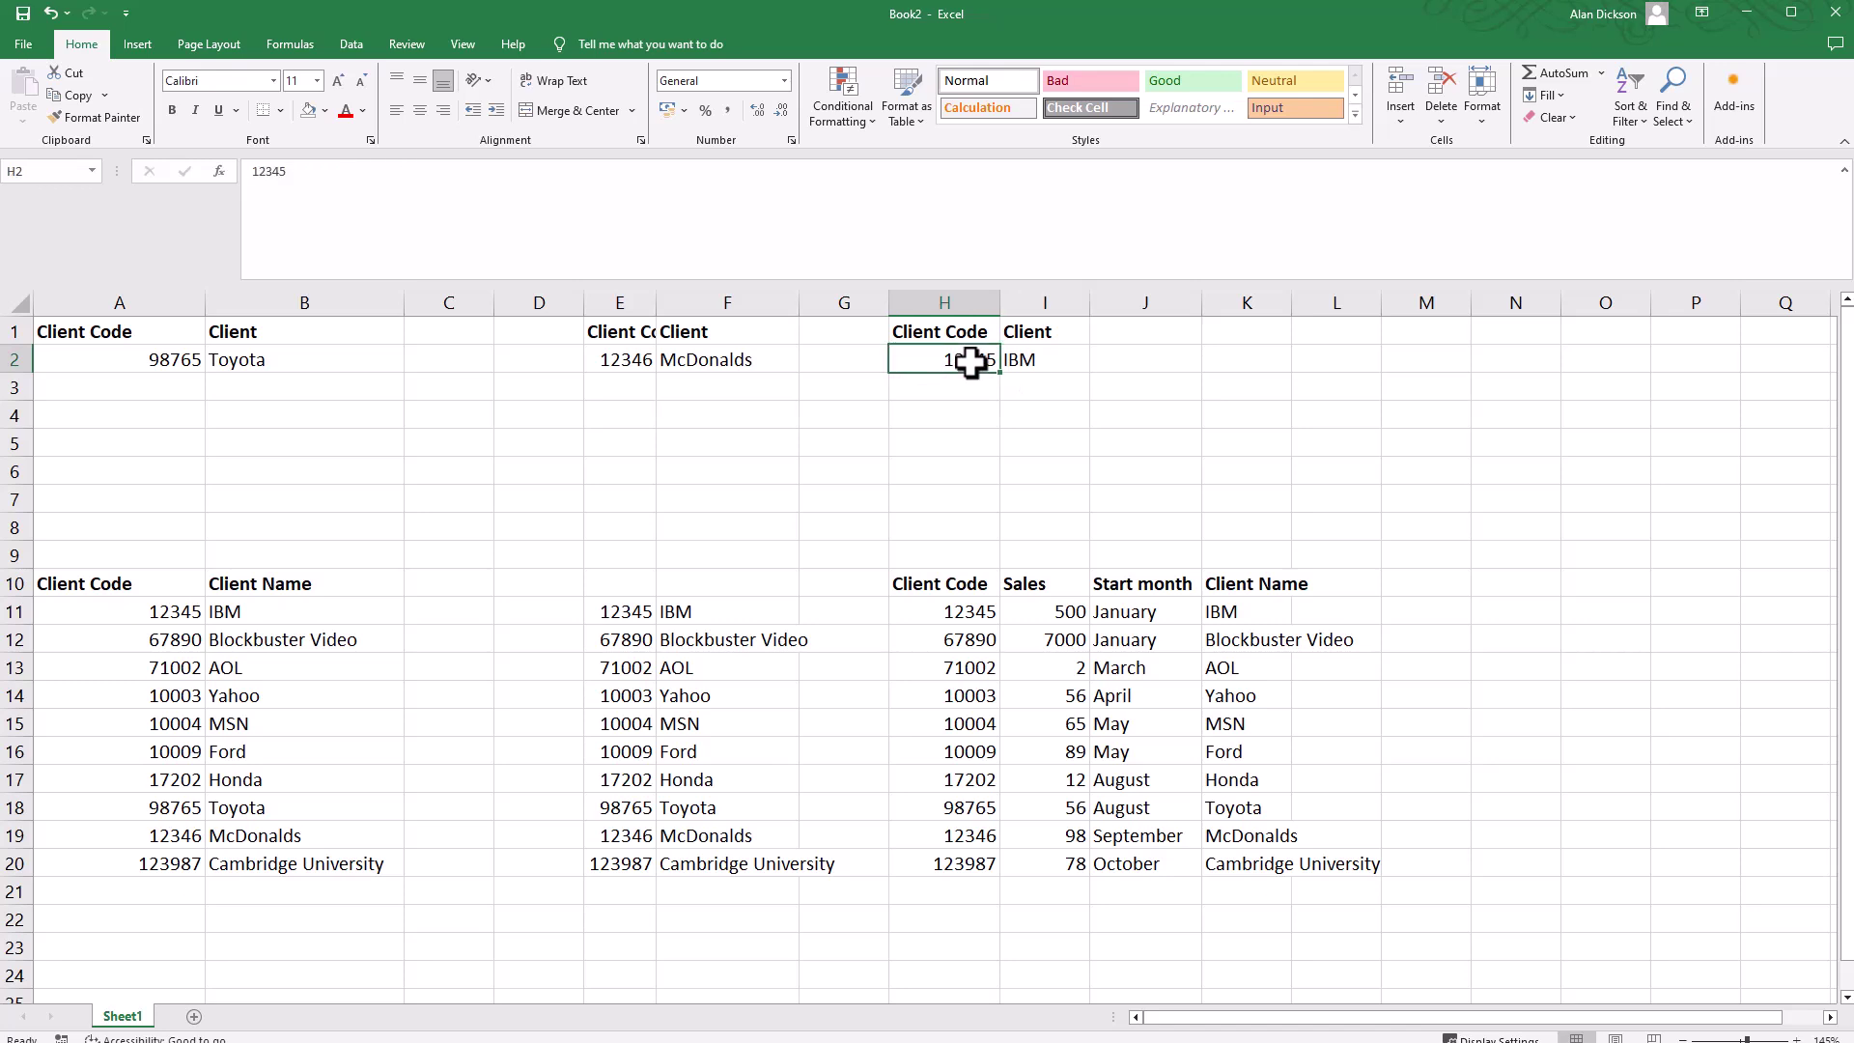
type("7100")
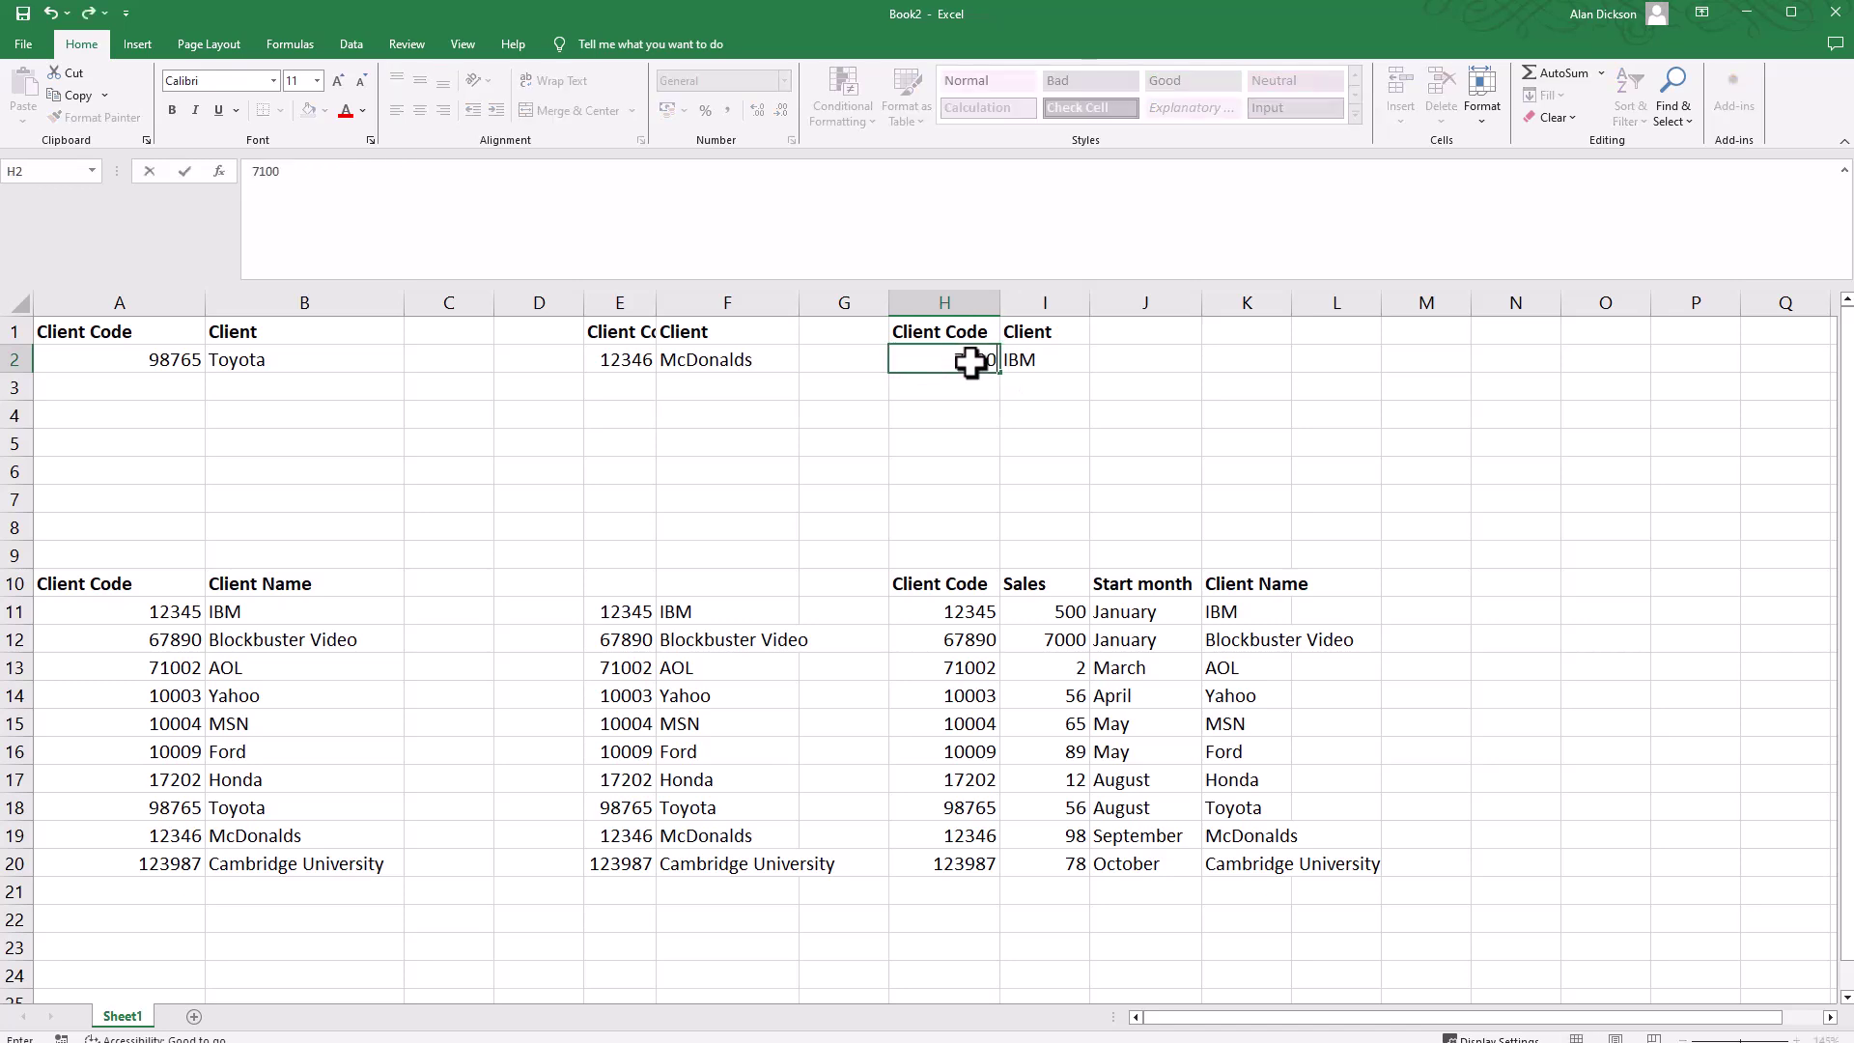
type("2")
key("Return")
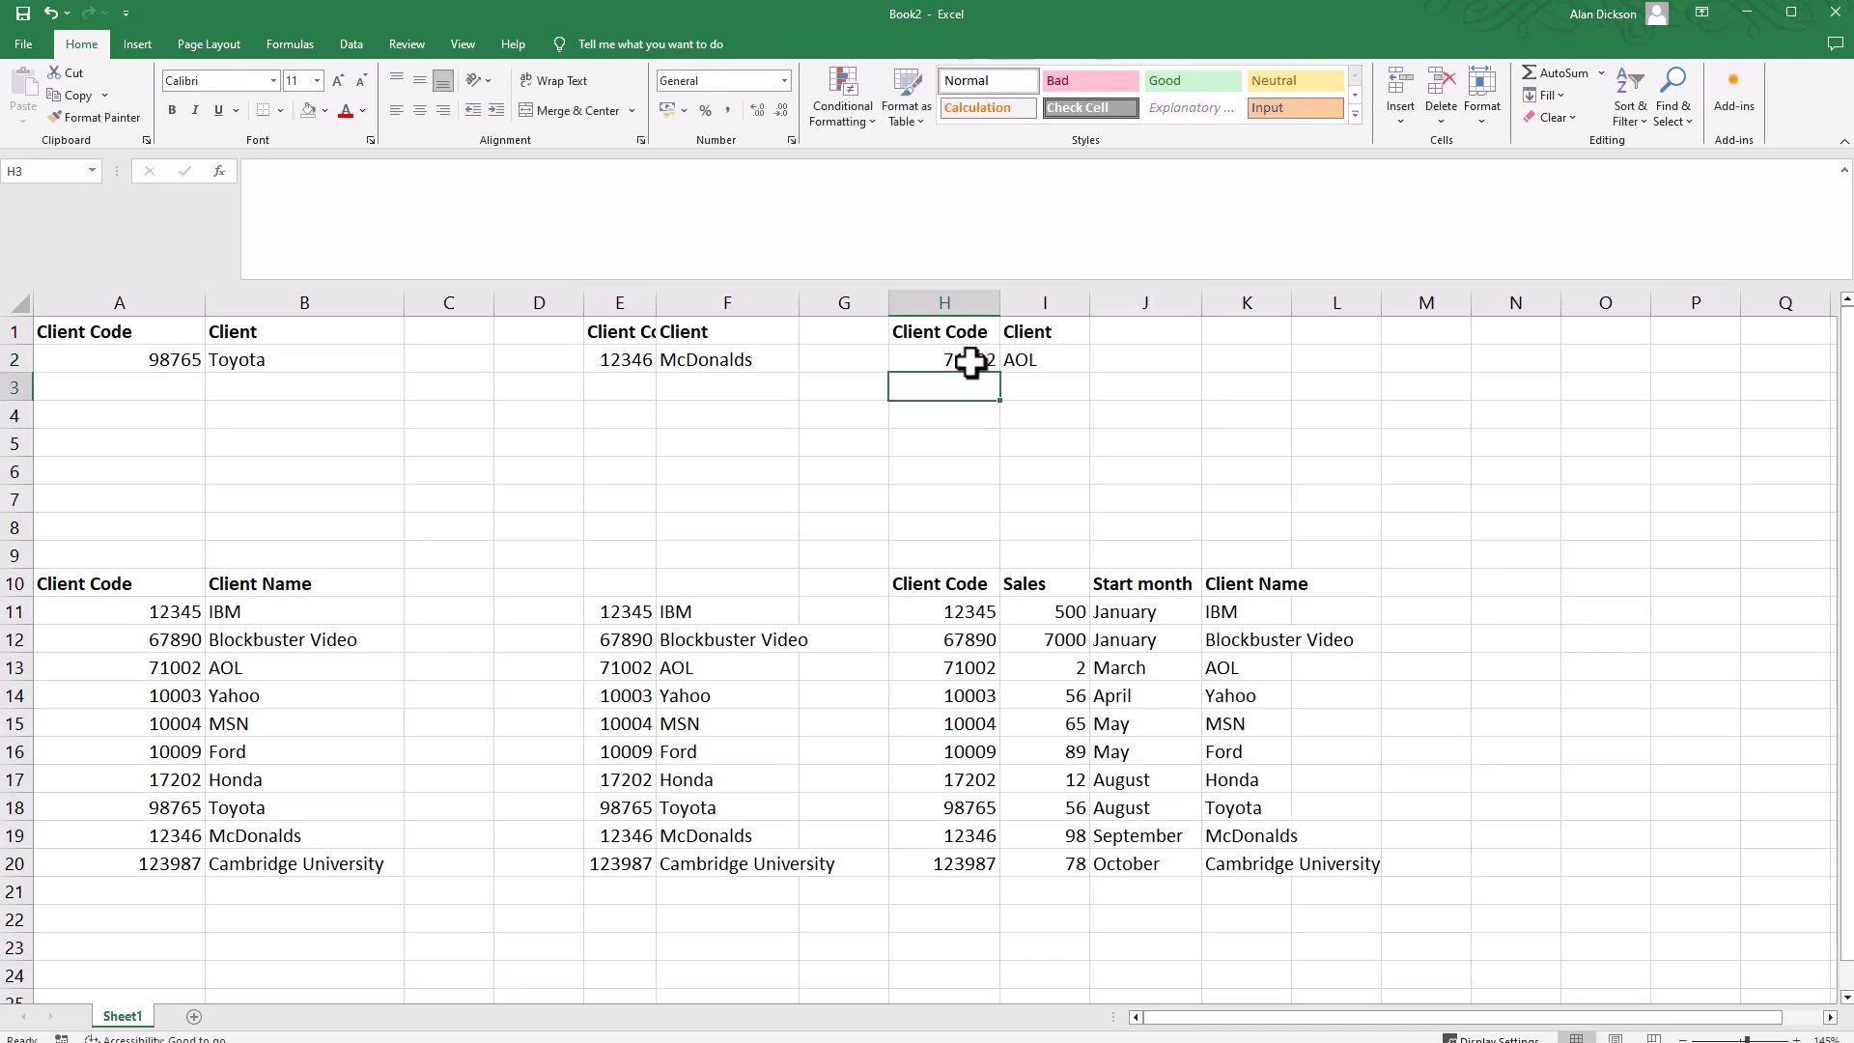
left_click(971, 362)
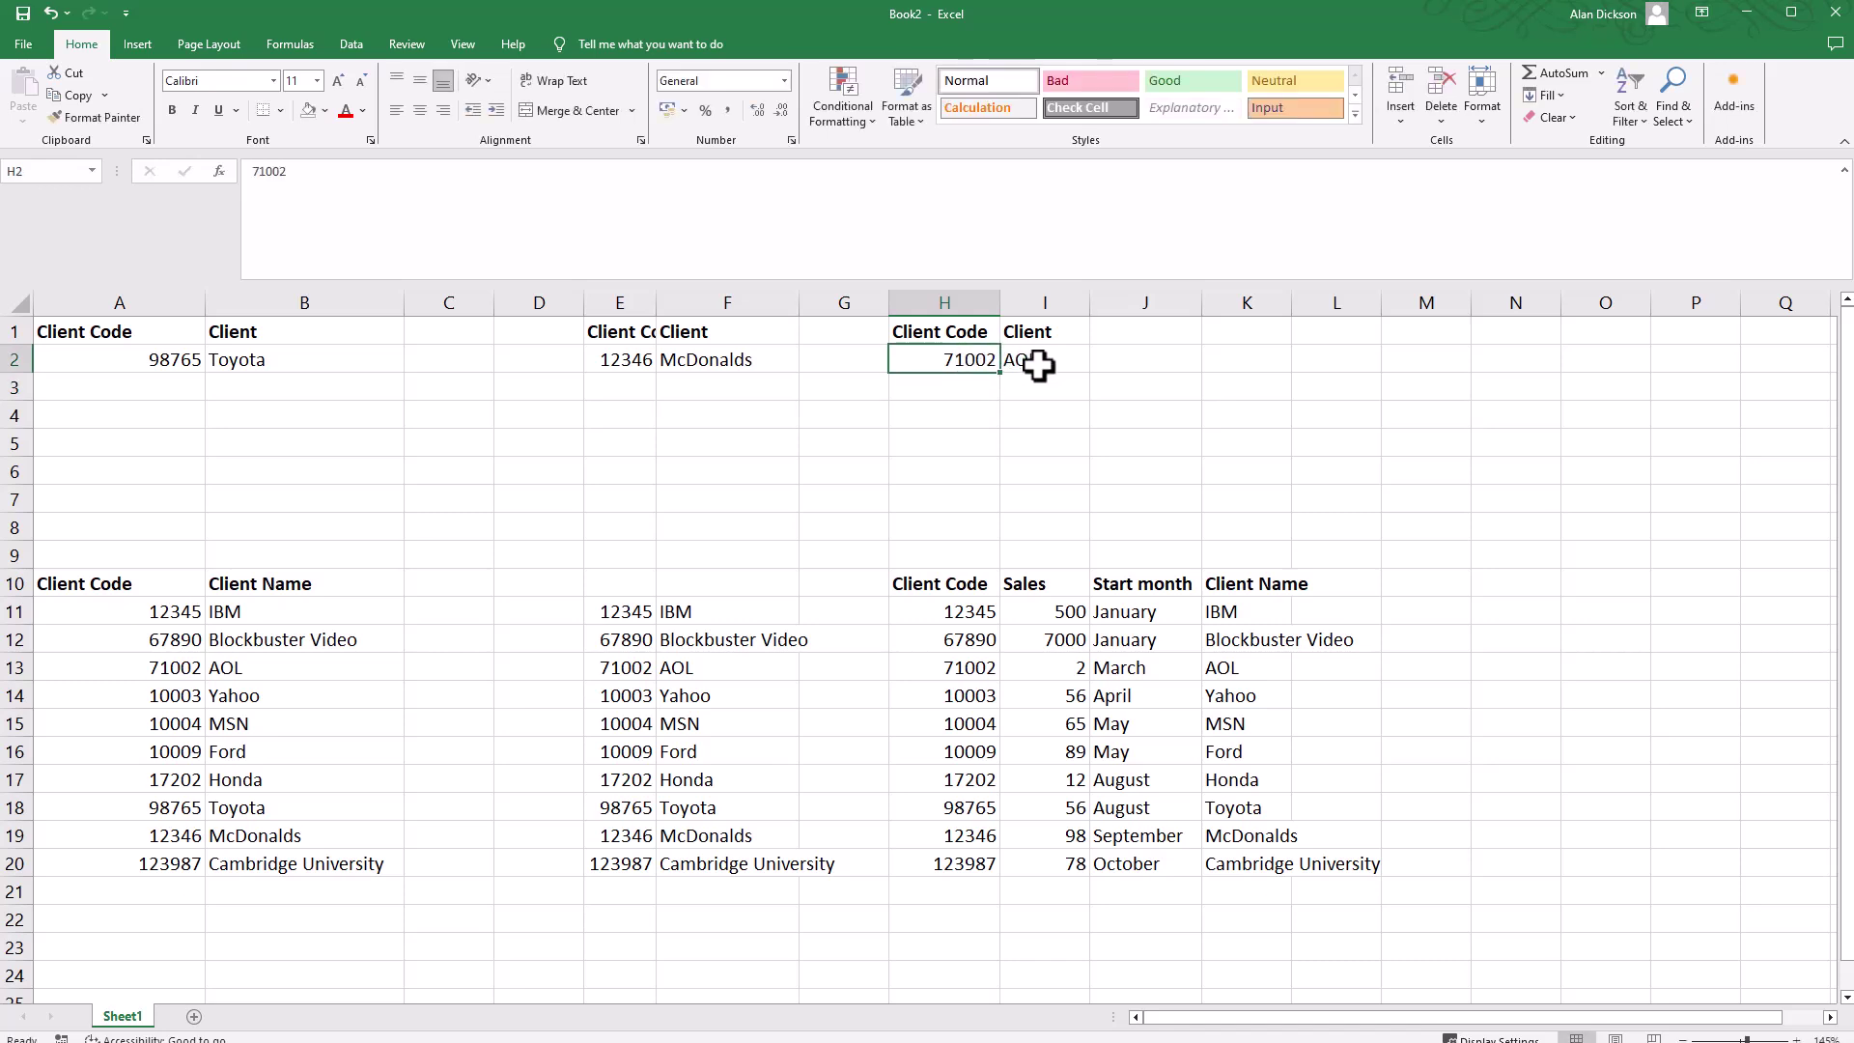
Change I2's lookup column index from 4 to 2 to return Sales
left_click(1043, 364)
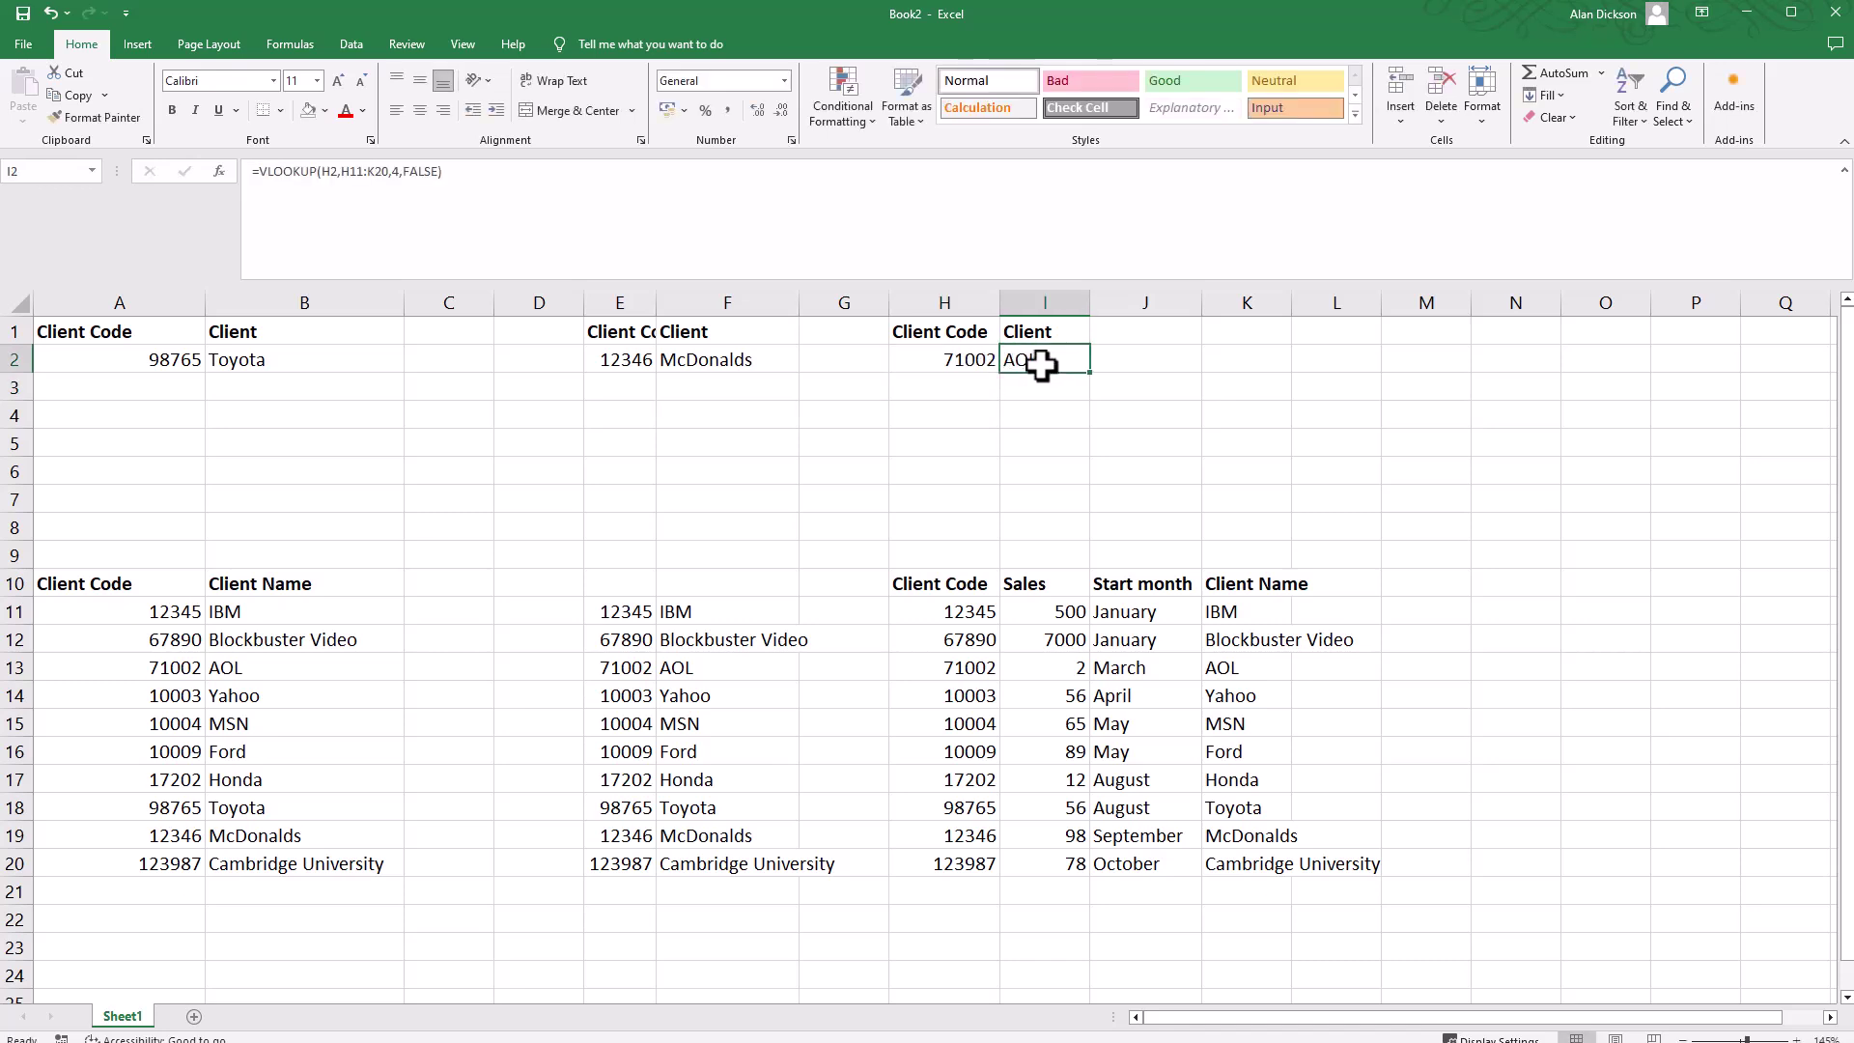
left_click(400, 172)
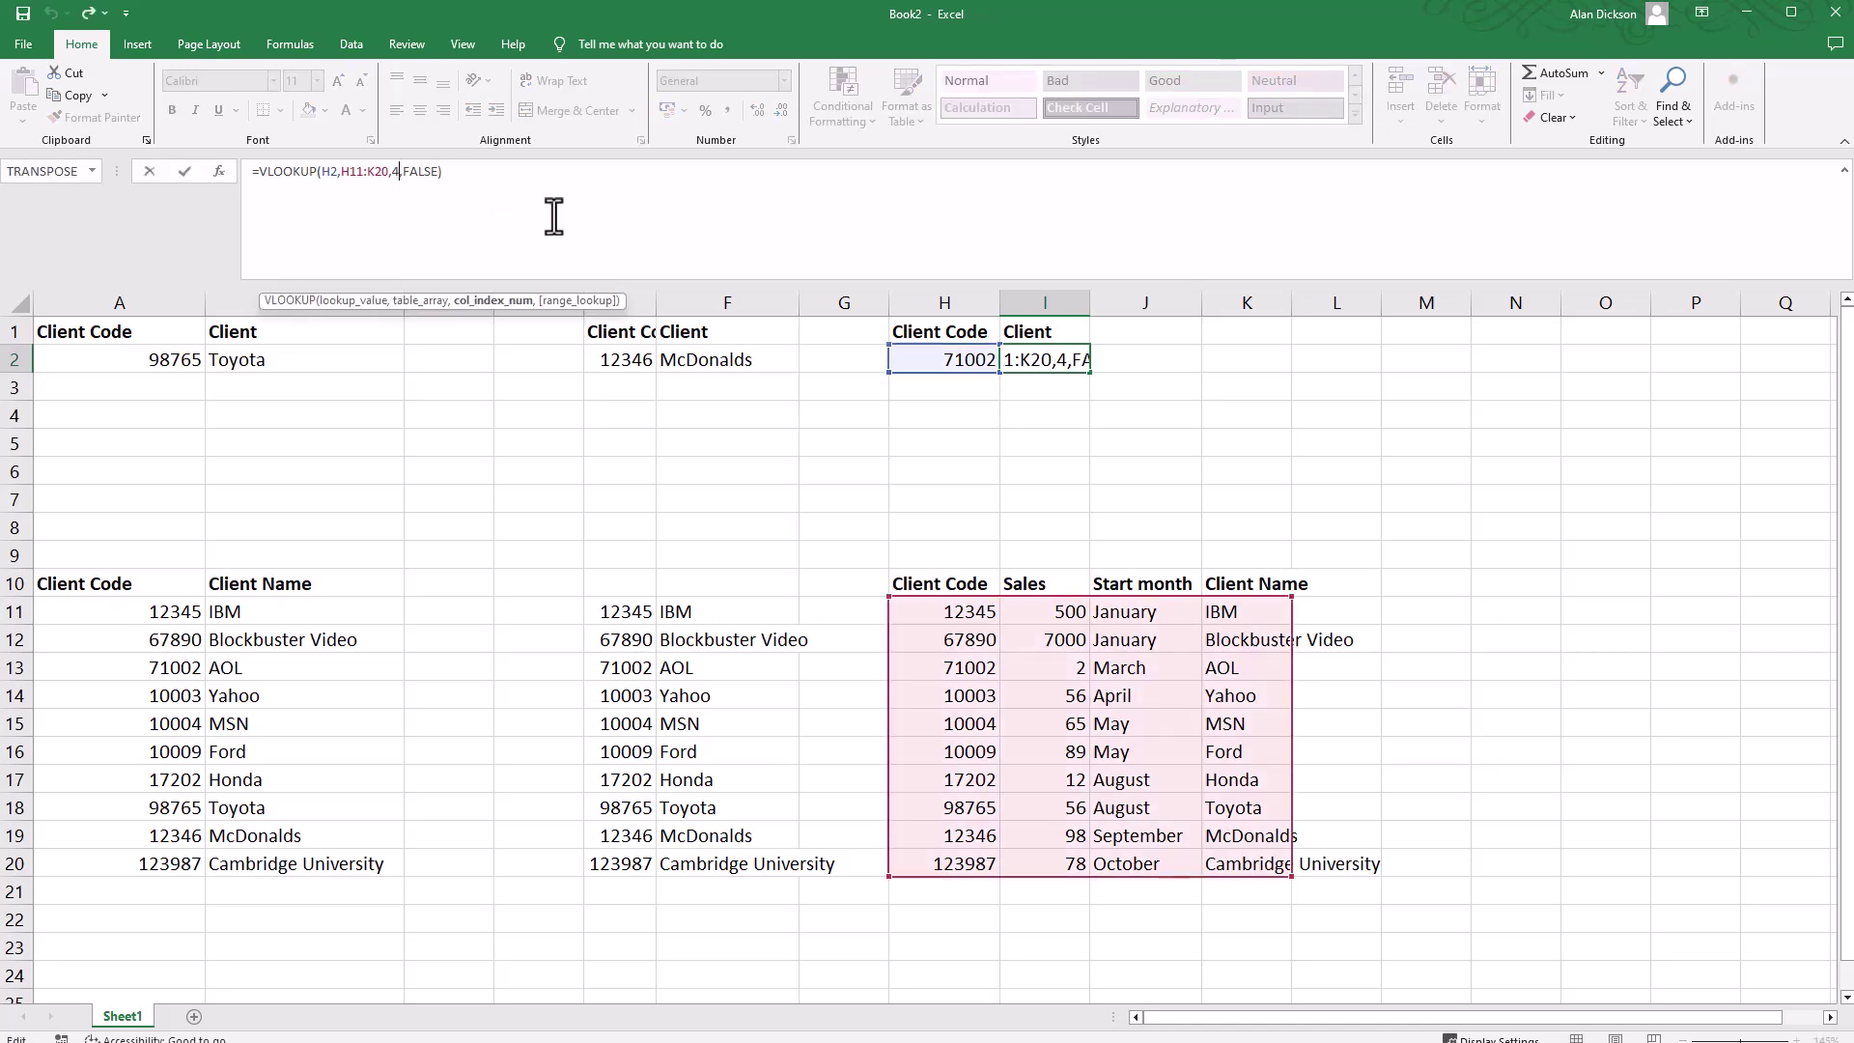
key("BackSpace")
type("2")
key("Return")
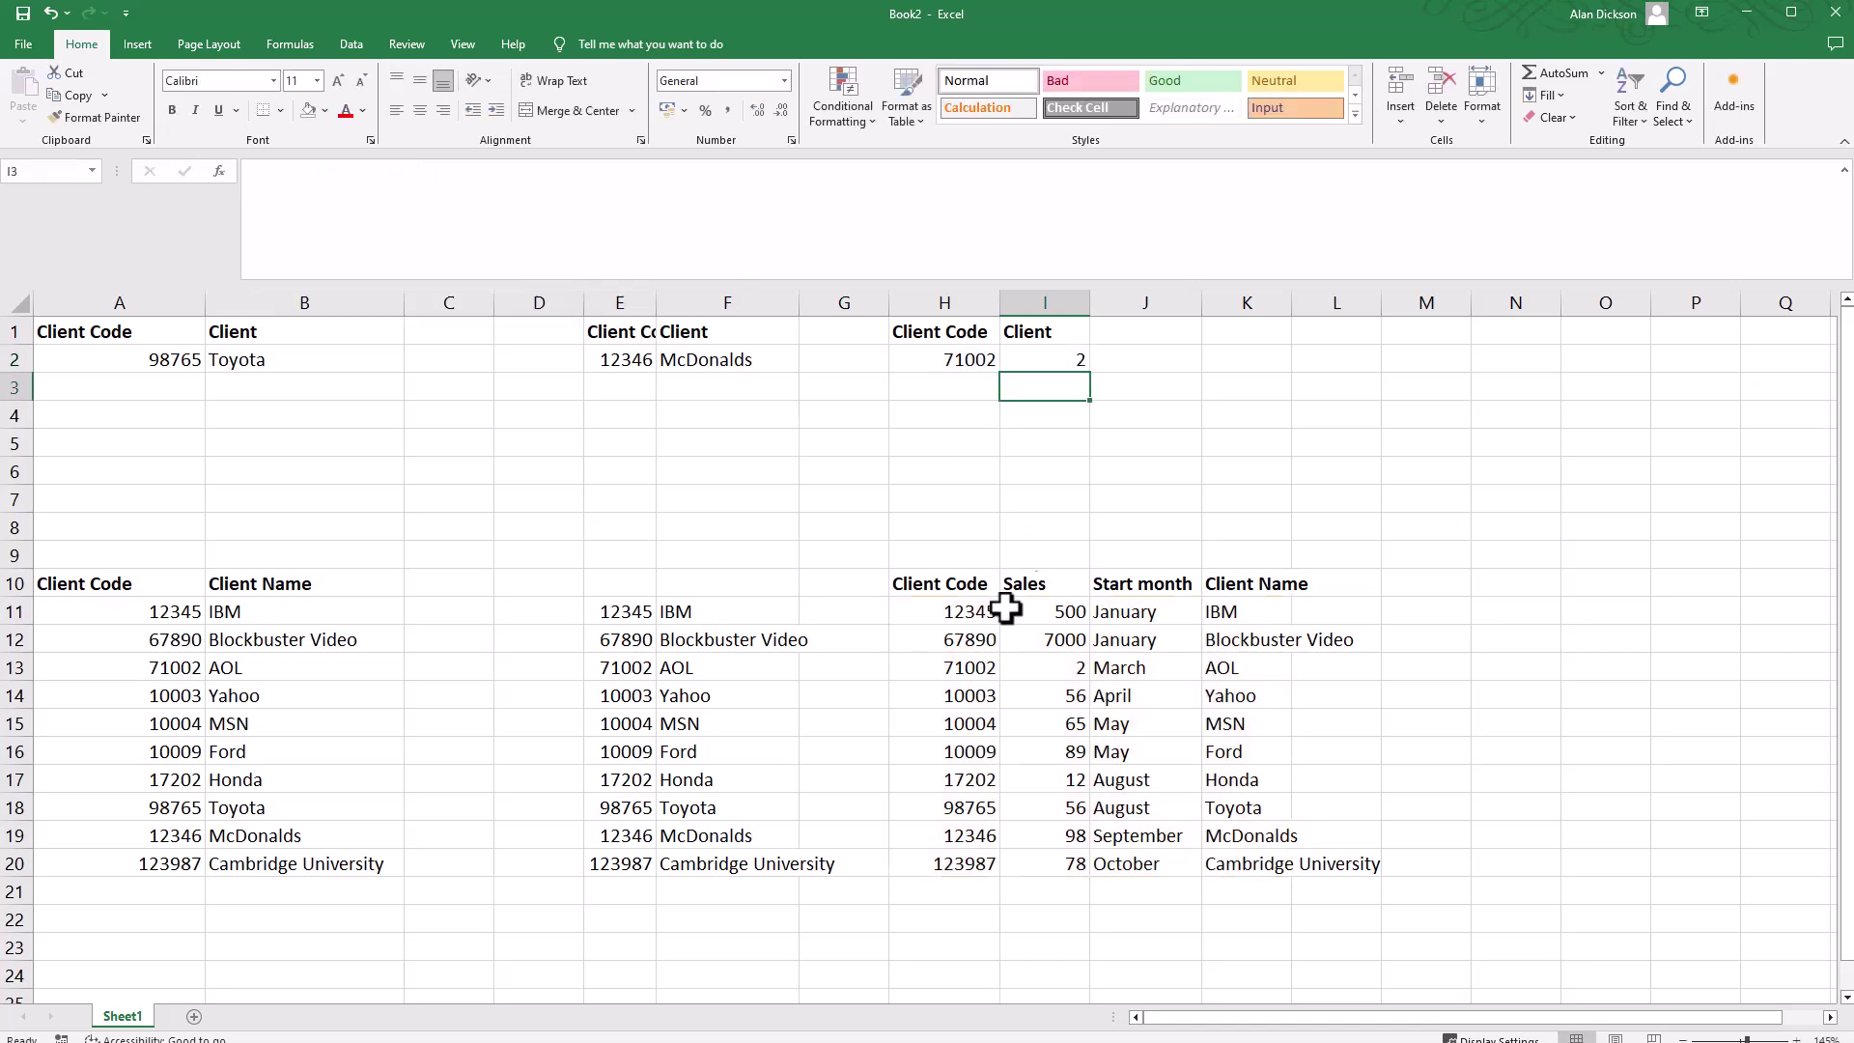
Set the code in H2 to 12345 so I2 shows 500
key("Up")
key("Left")
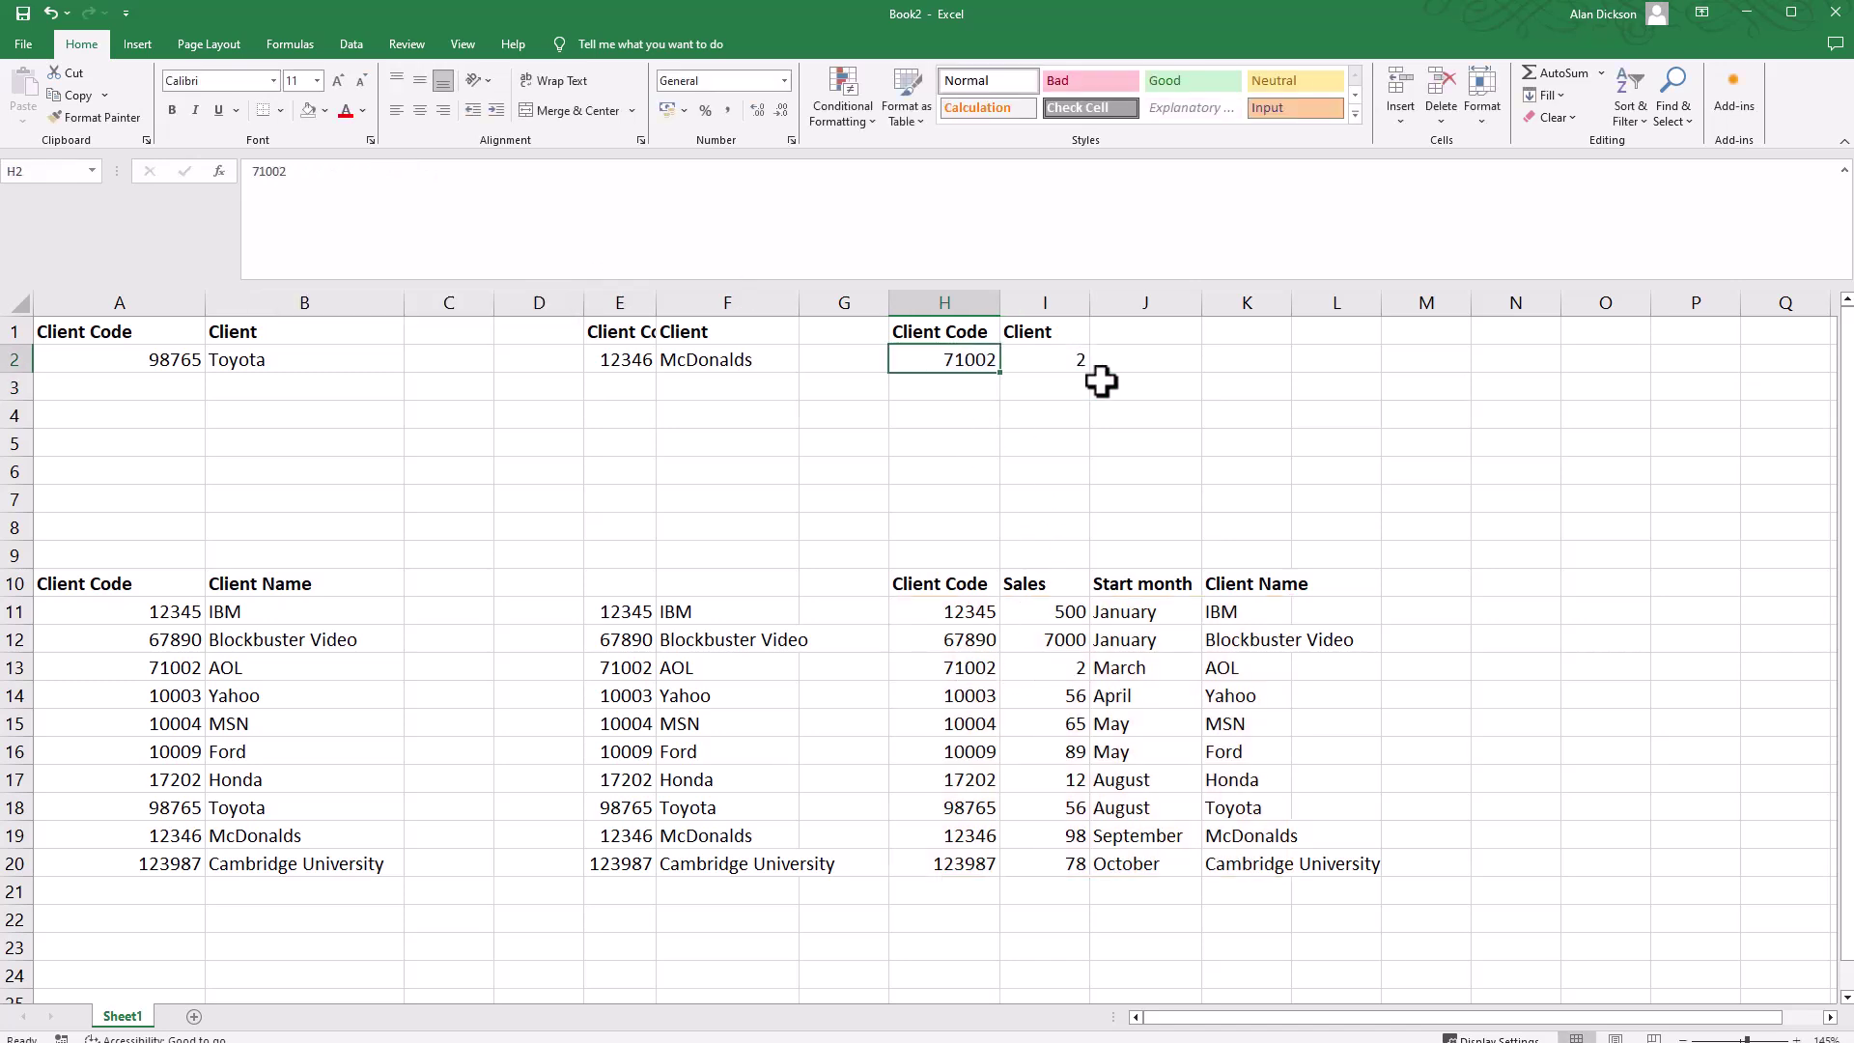
type("12345")
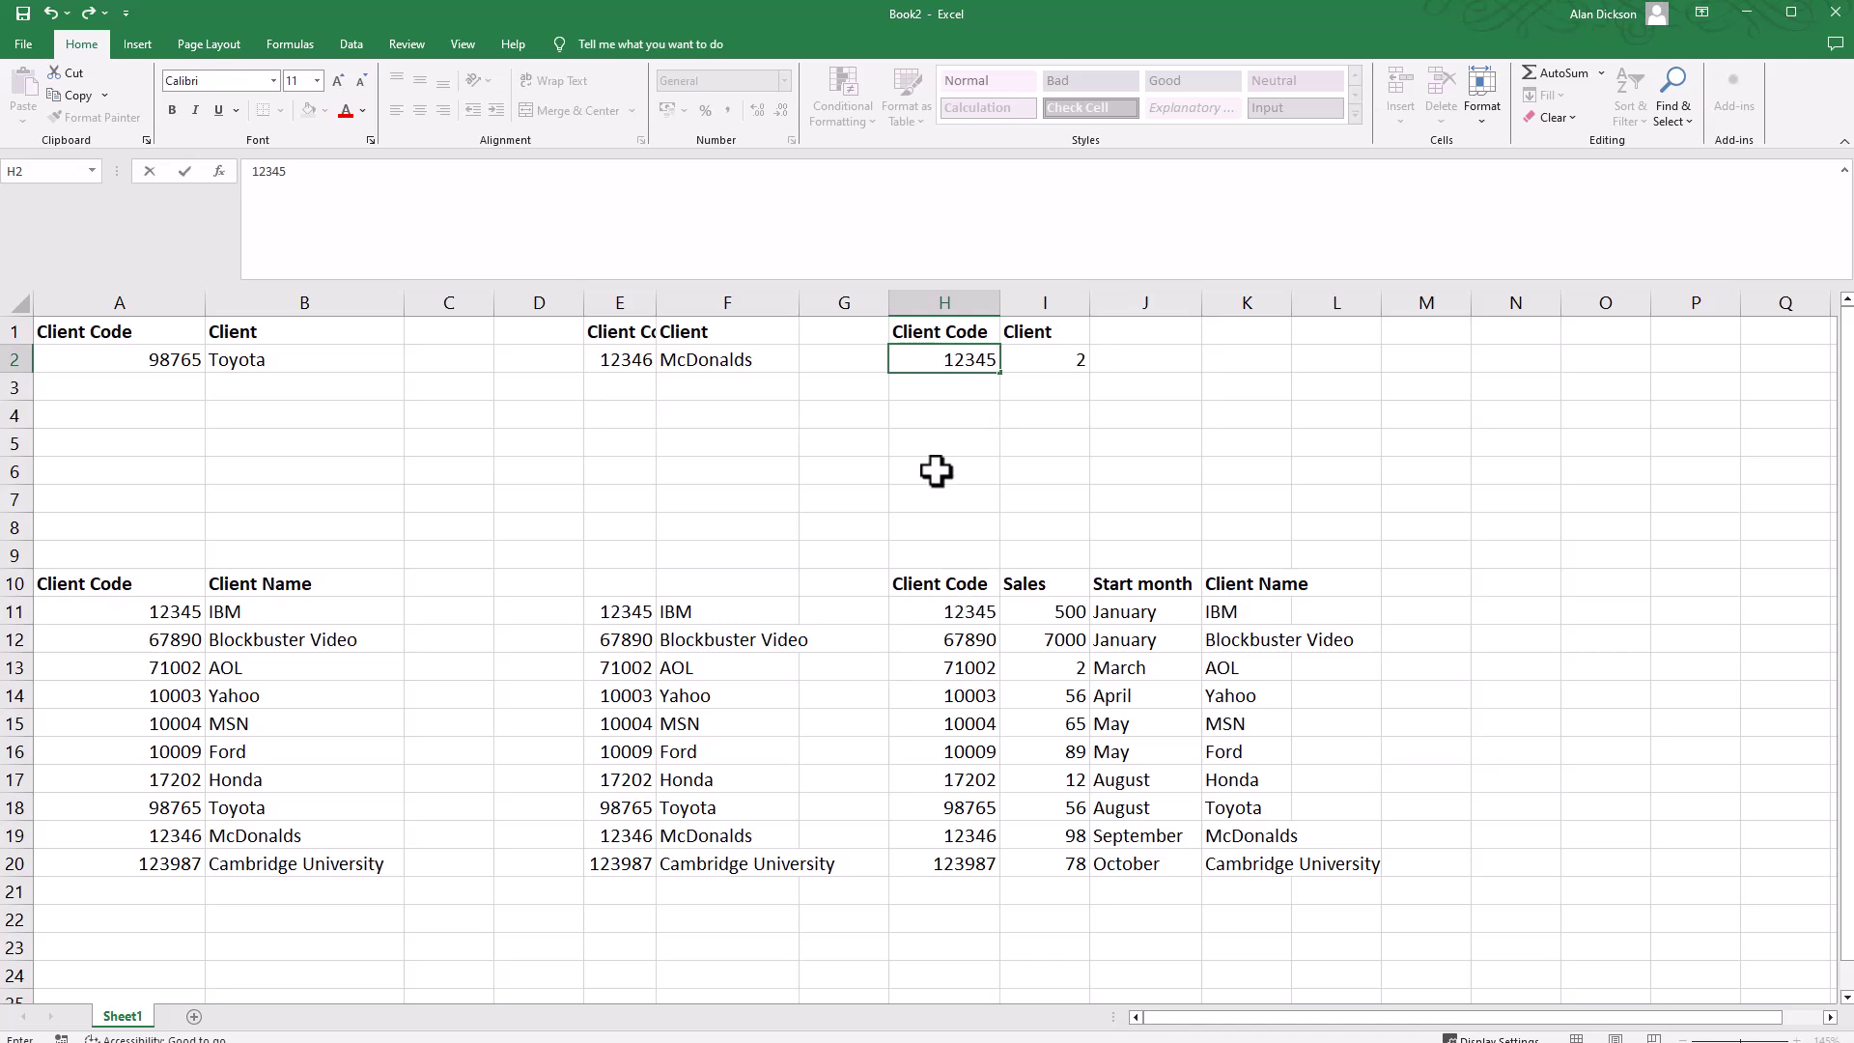
key("Return")
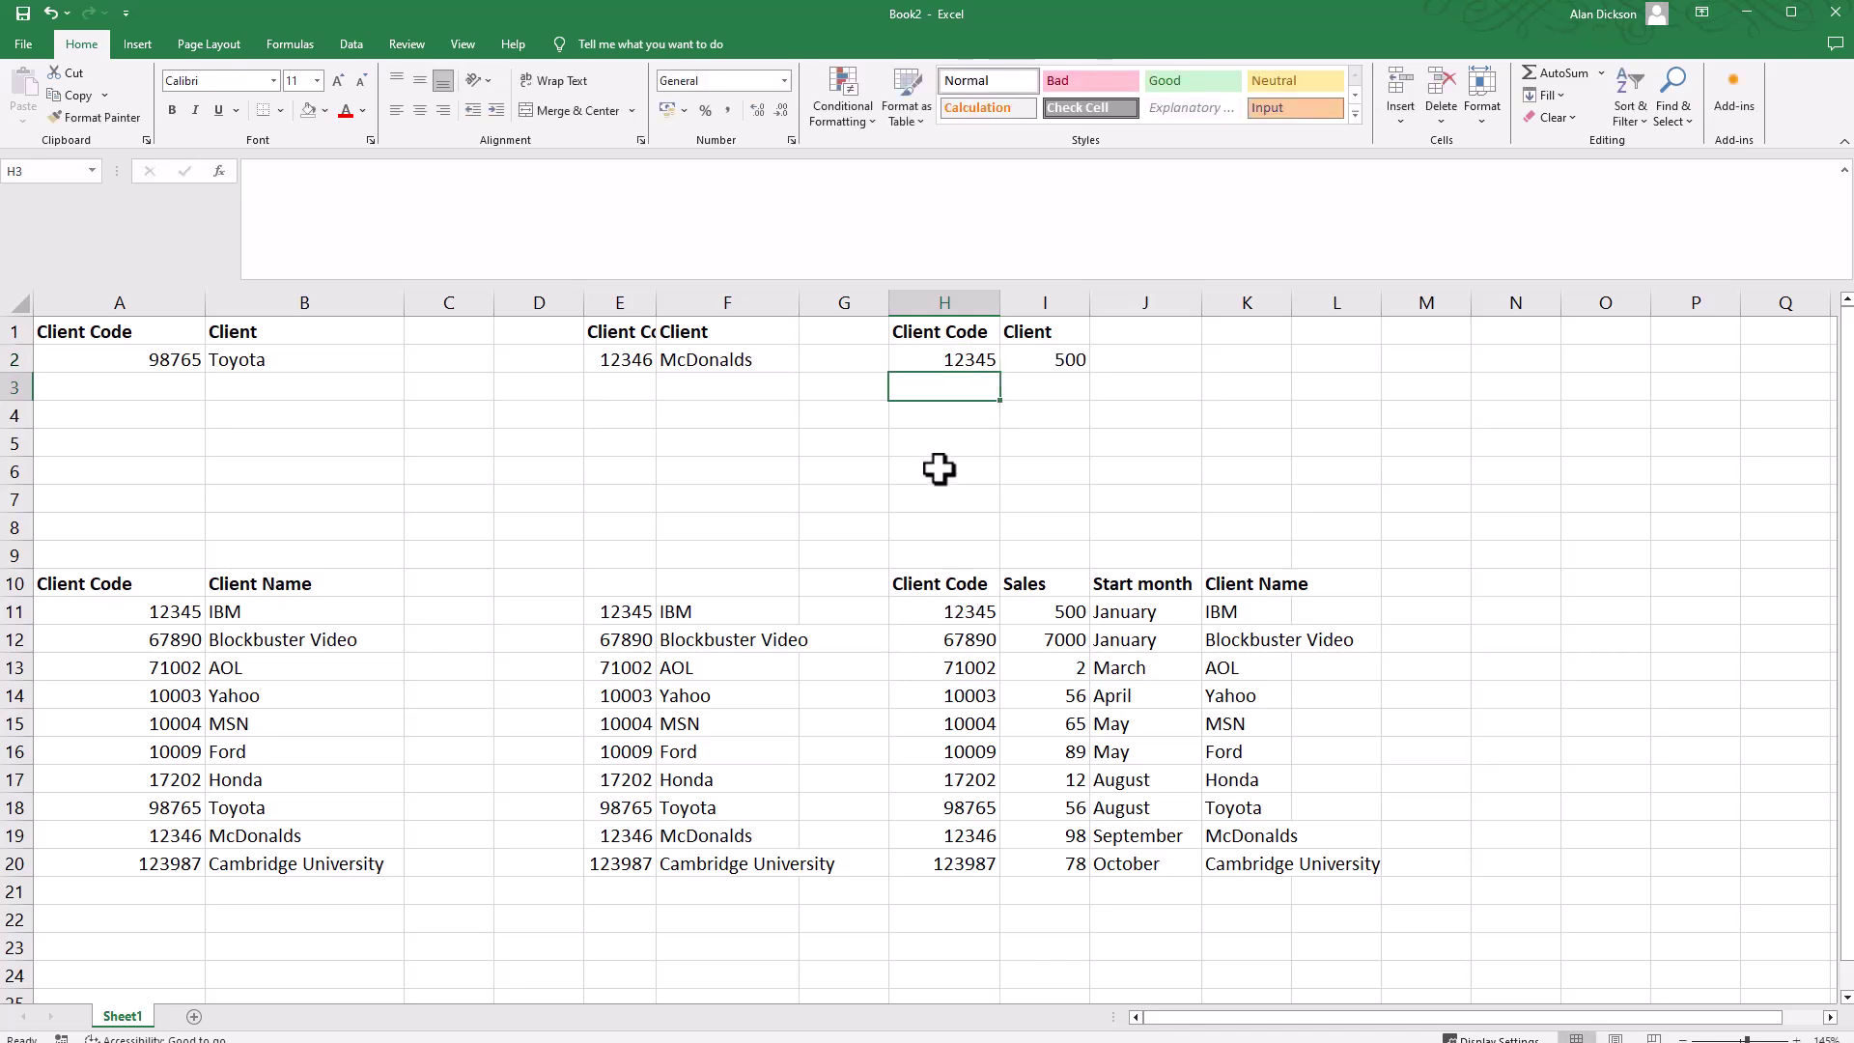
Change I2's column index from 2 back to 4 so code 12345 returns IBM
left_click(1062, 357)
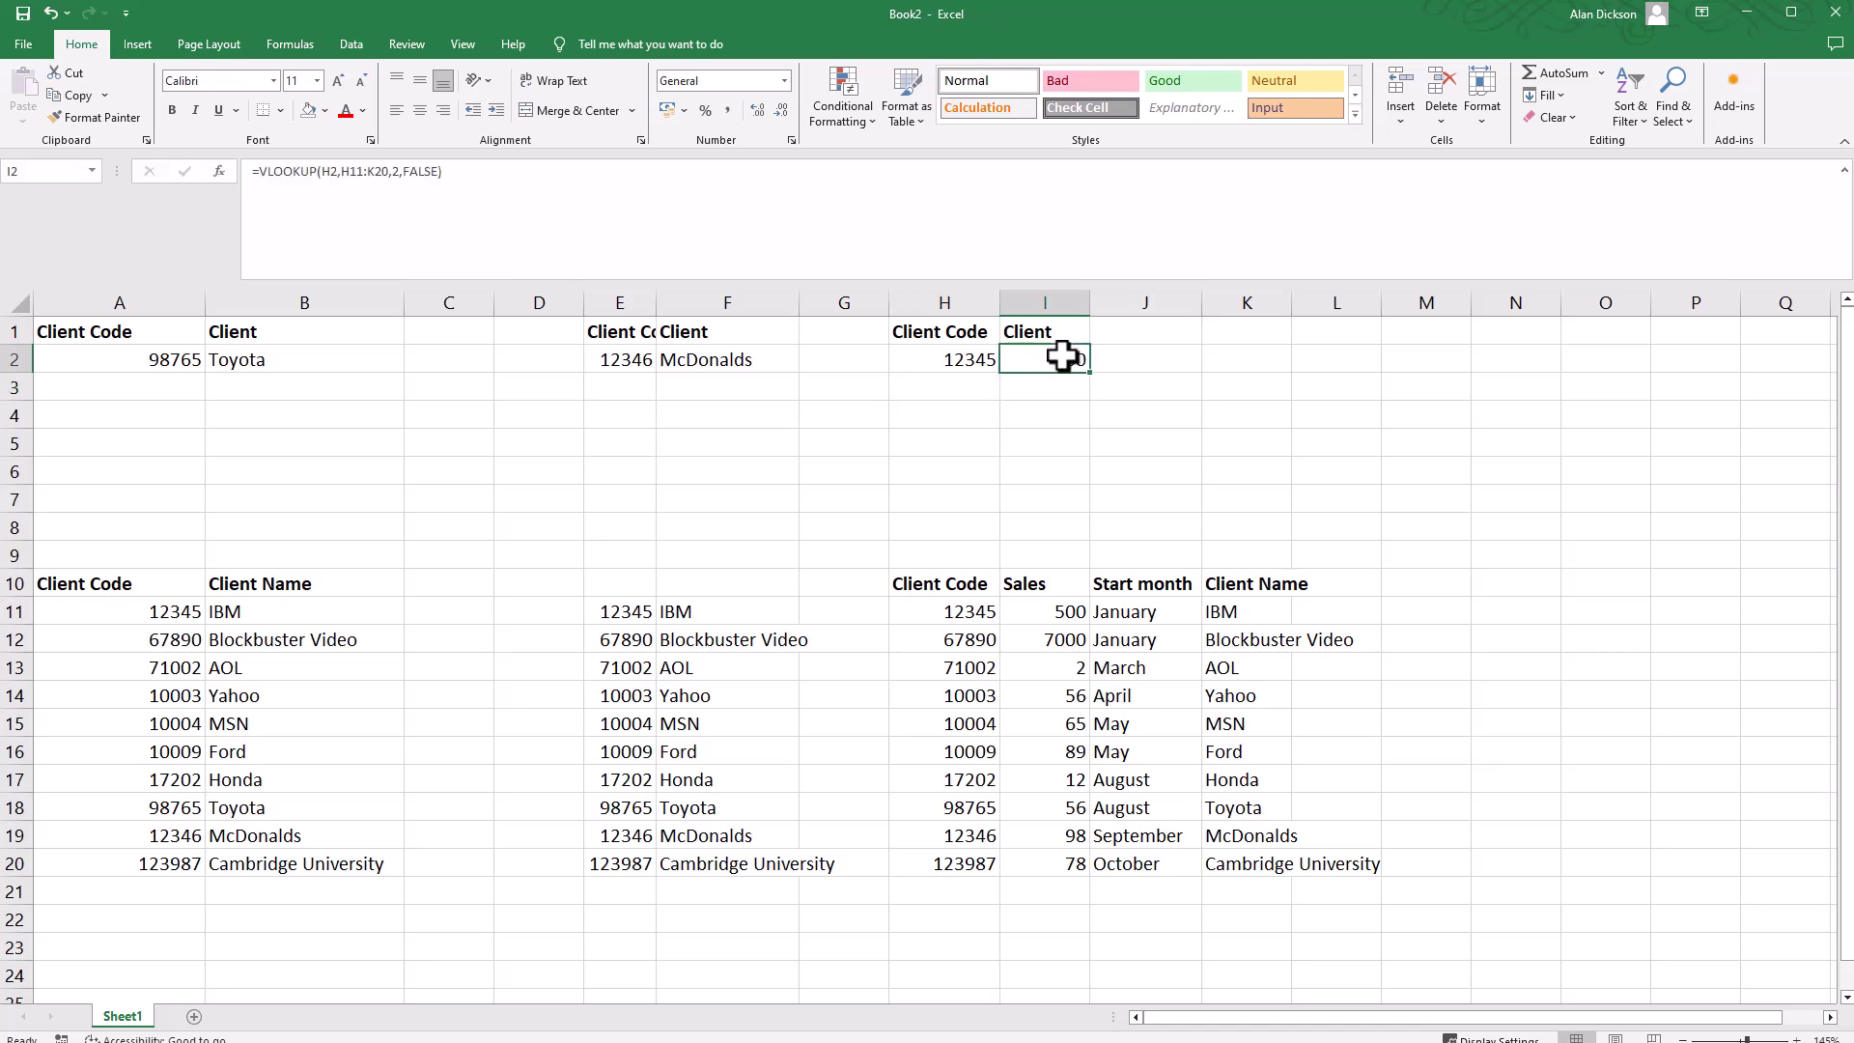
left_click(396, 172)
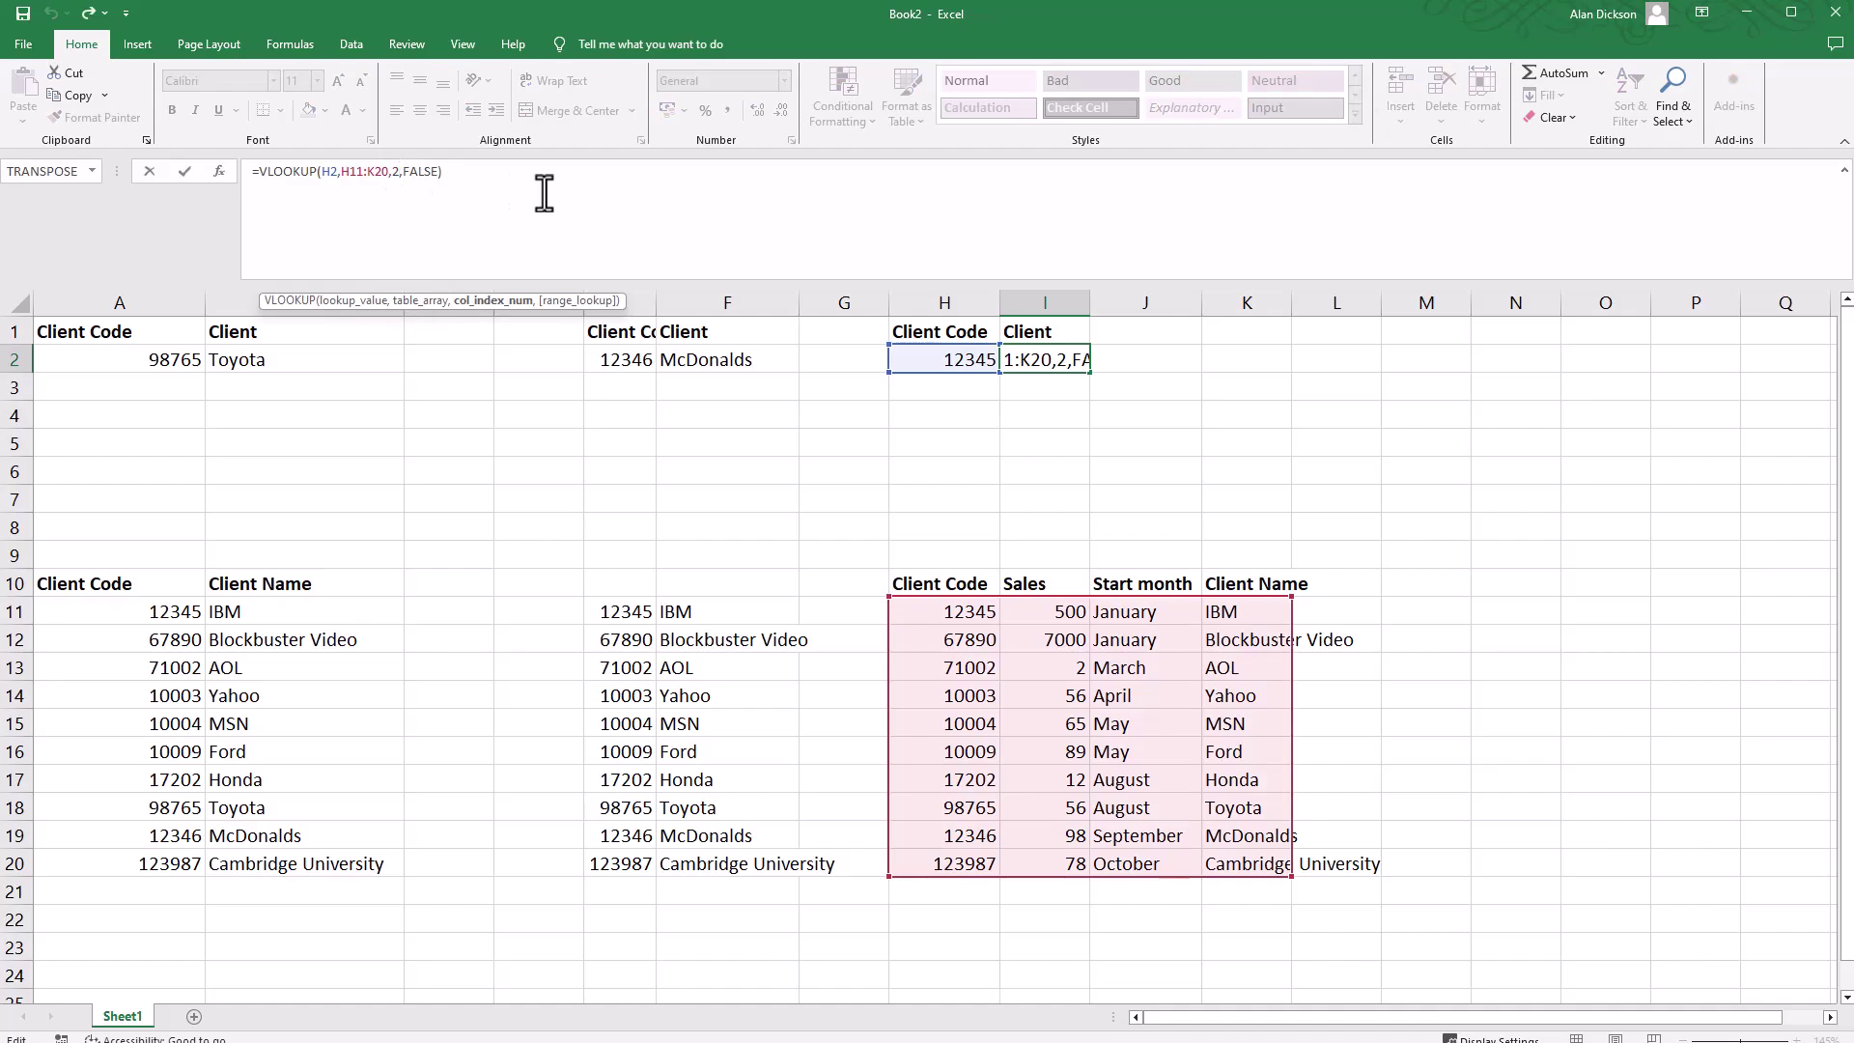
key("BackSpace")
type("4")
key("Return")
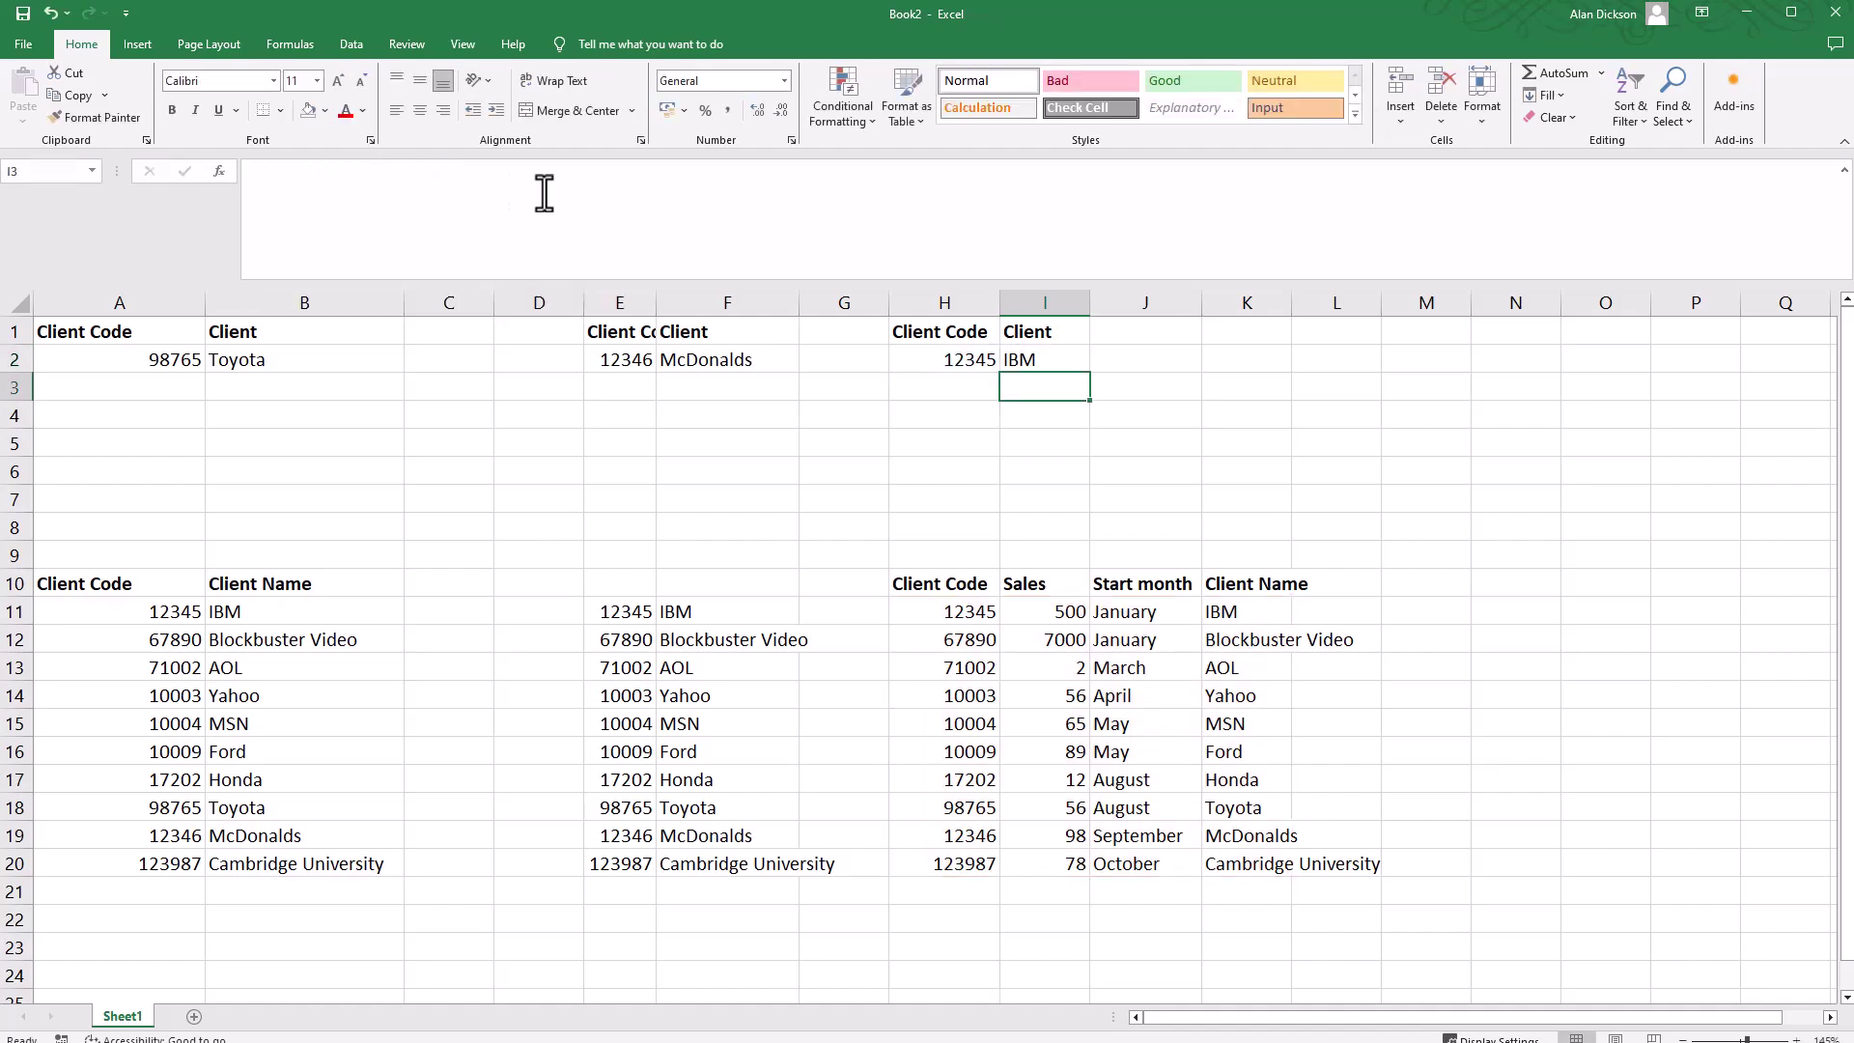